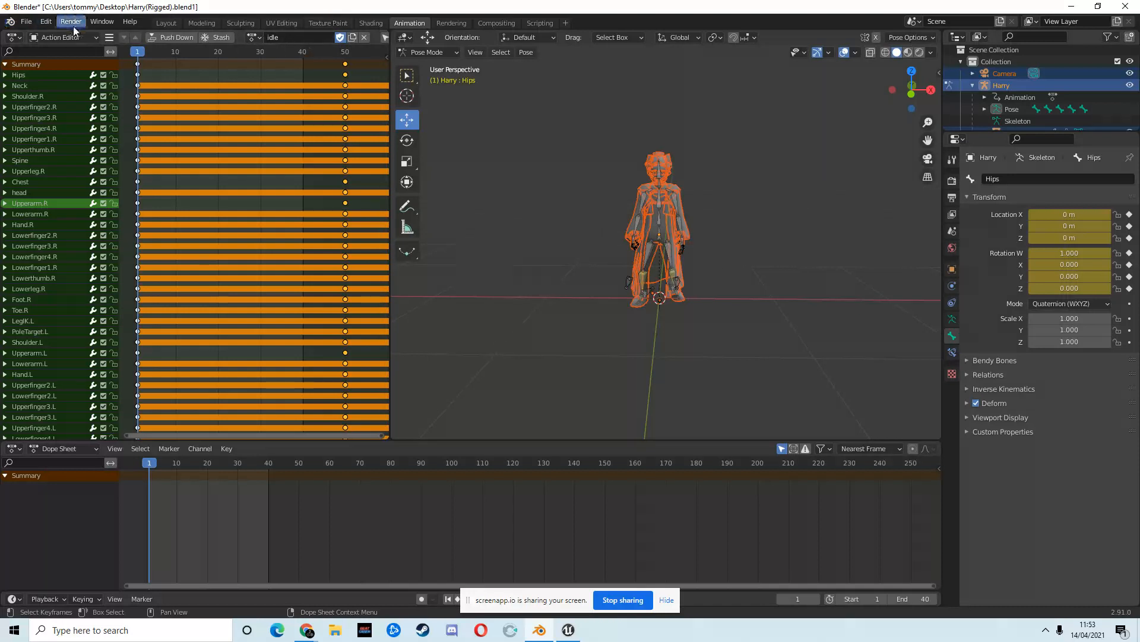
Change the Action Editor area to a 3D Viewport and switch it back to the Dope Sheet in Action Editor mode
click(15, 38)
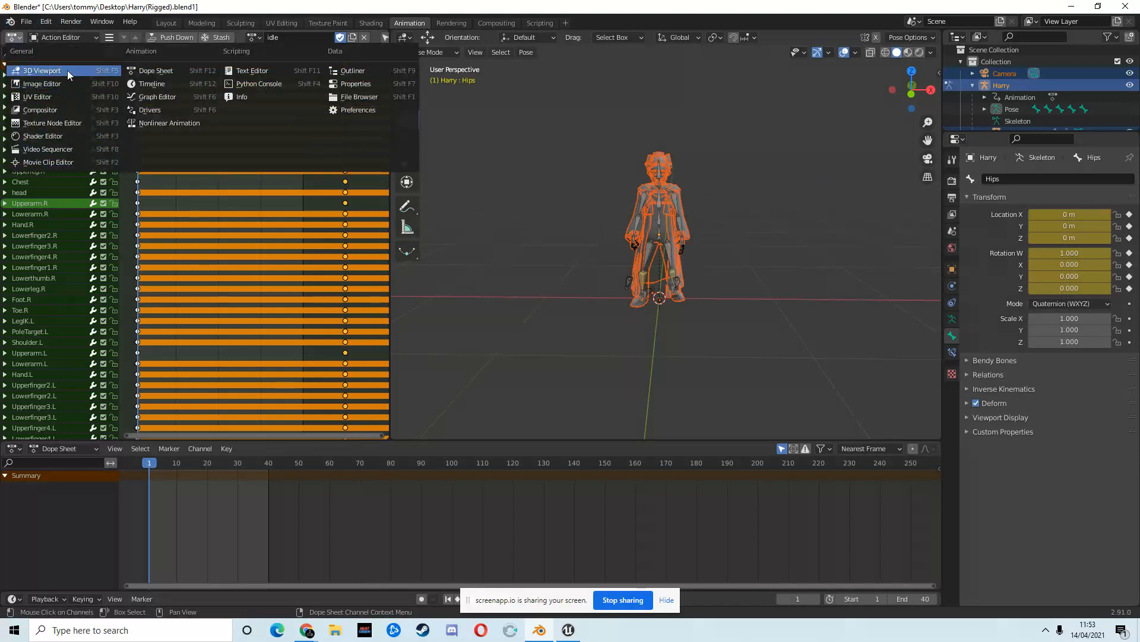
click(69, 74)
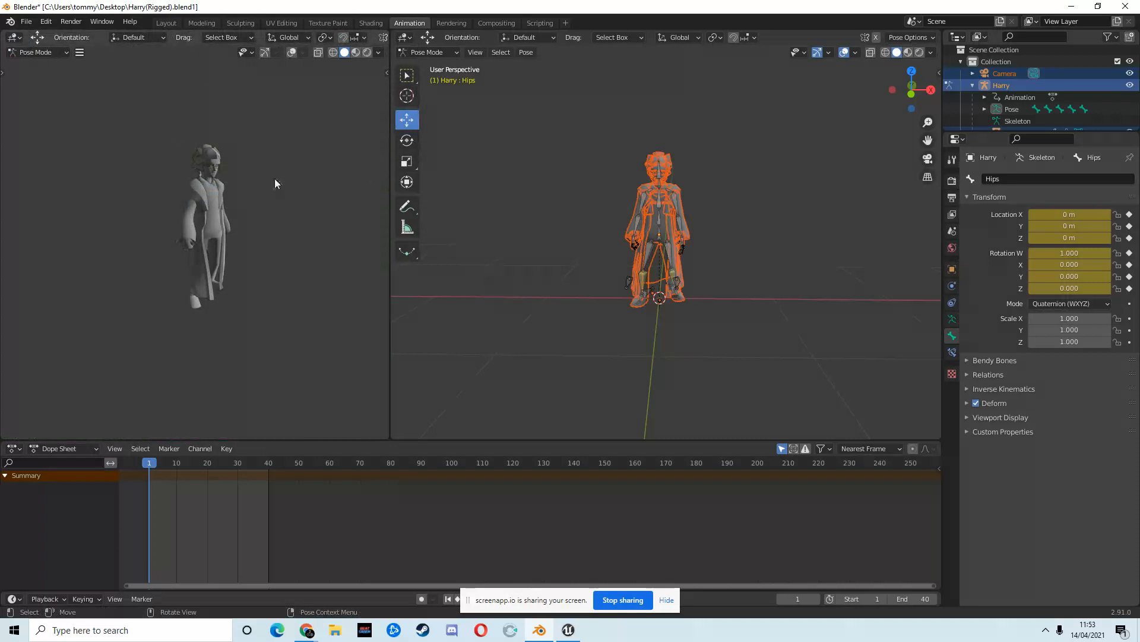
click(15, 38)
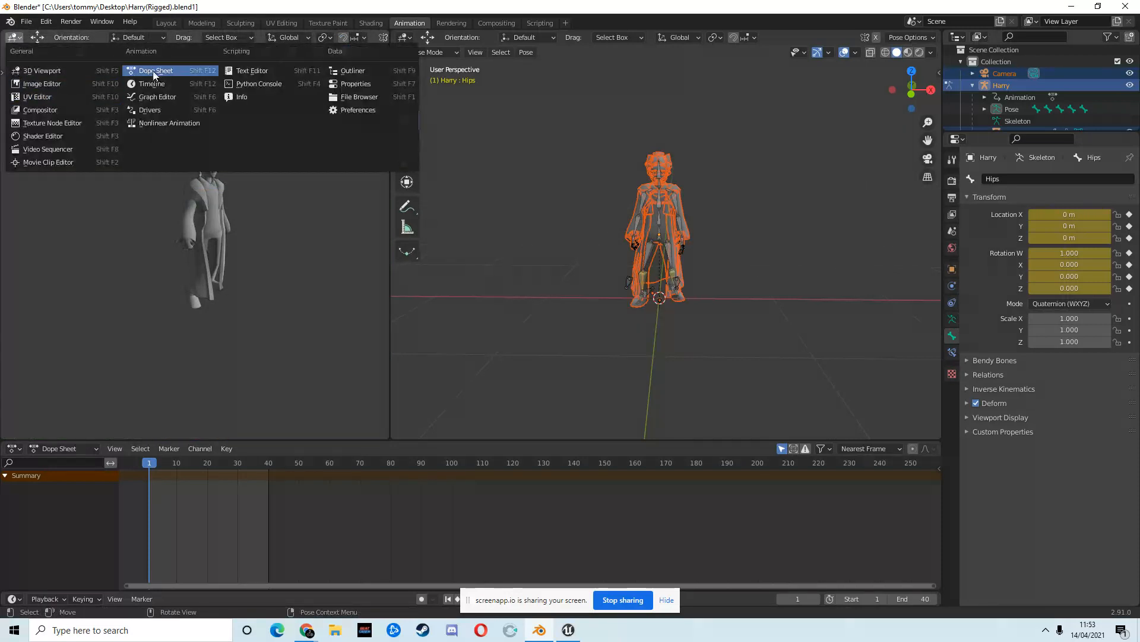
click(156, 70)
click(92, 39)
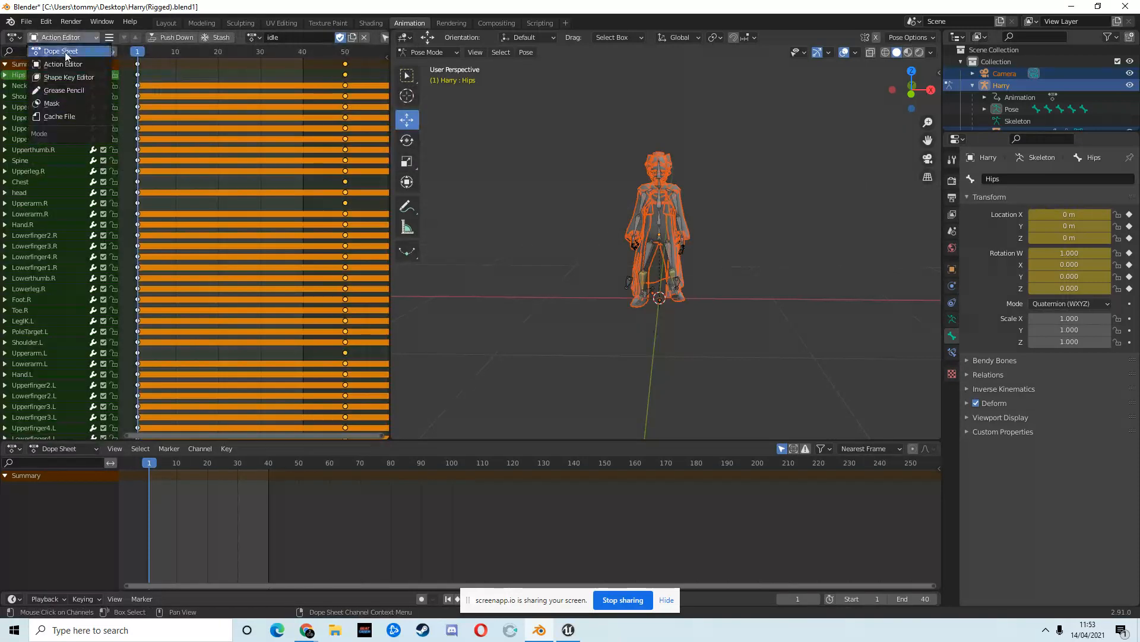
click(74, 56)
click(85, 38)
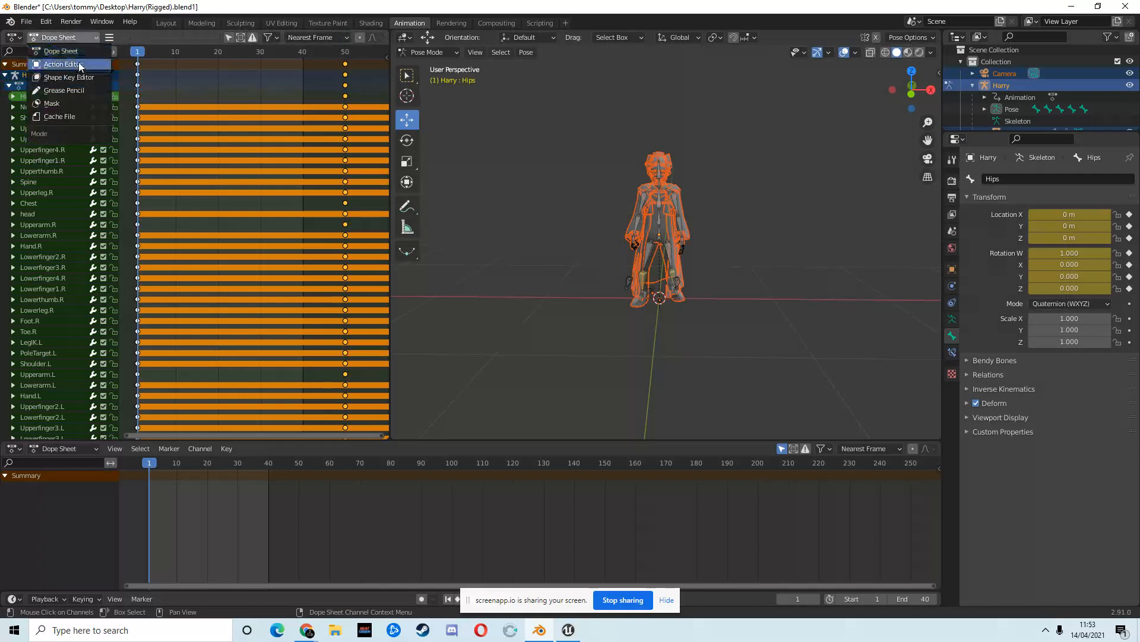
click(78, 62)
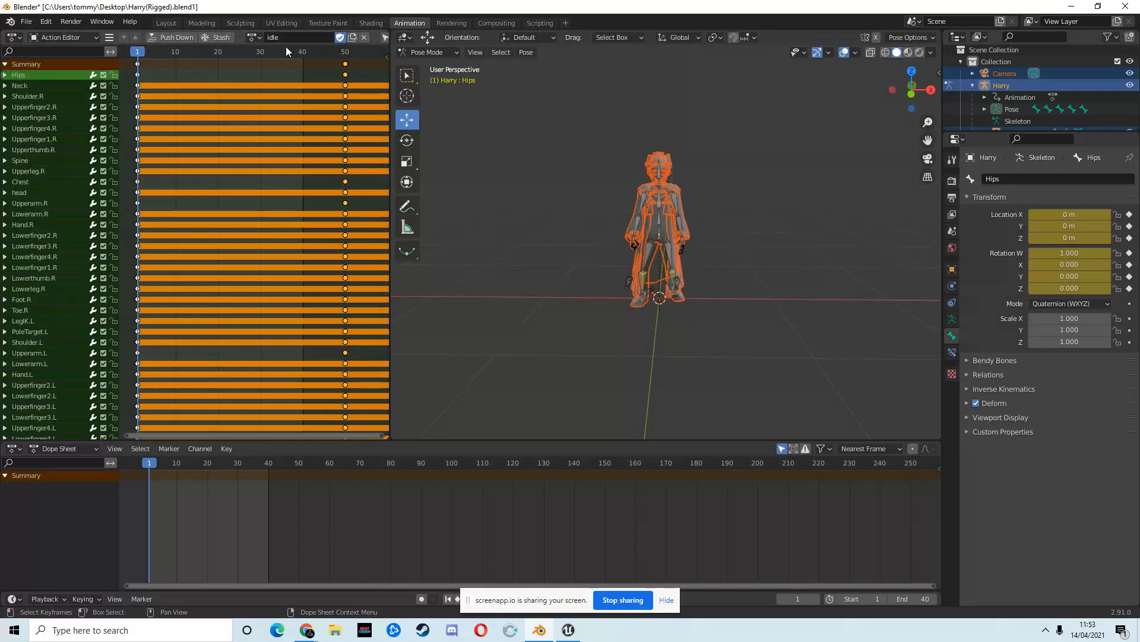
Switch to the Layout workspace and select the whole Harry character, including its armature and all meshes
click(26, 22)
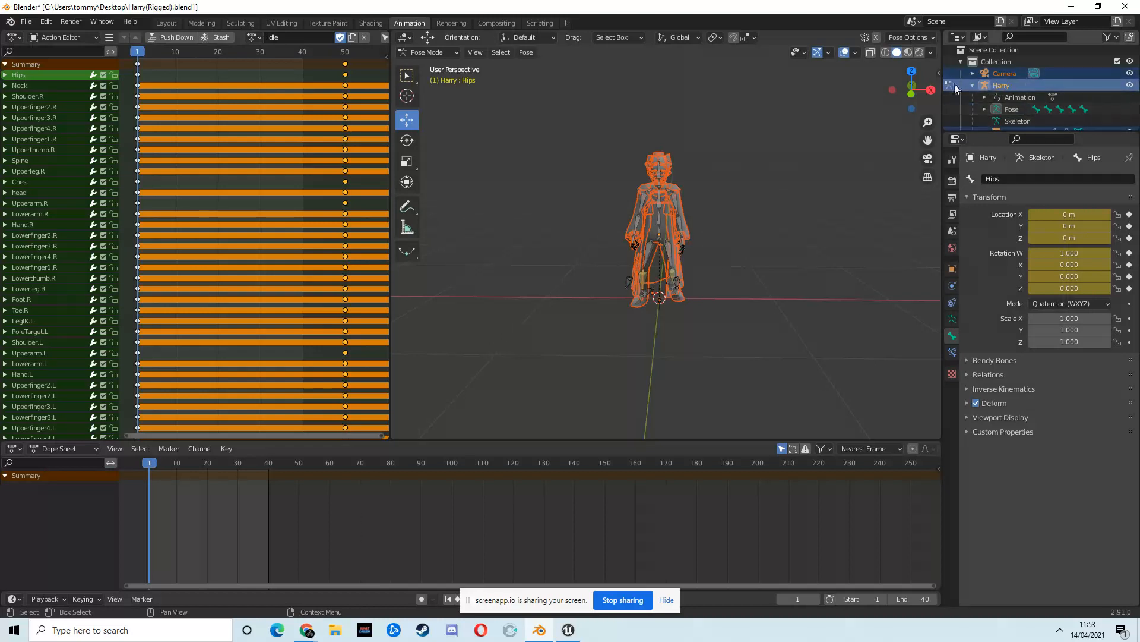
click(996, 122)
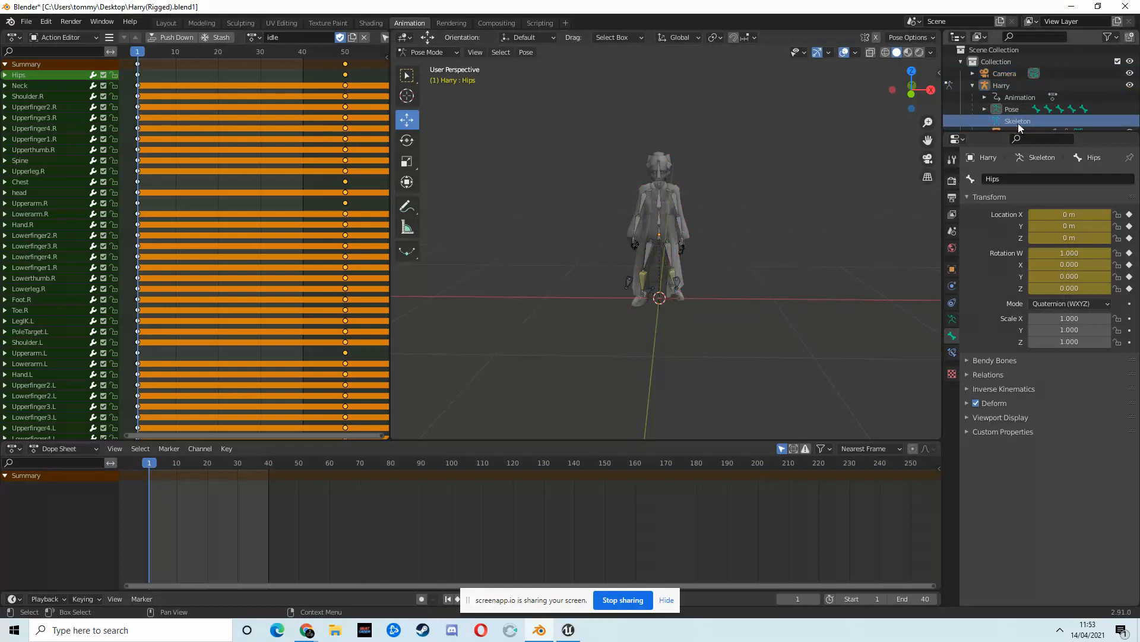
key(a)
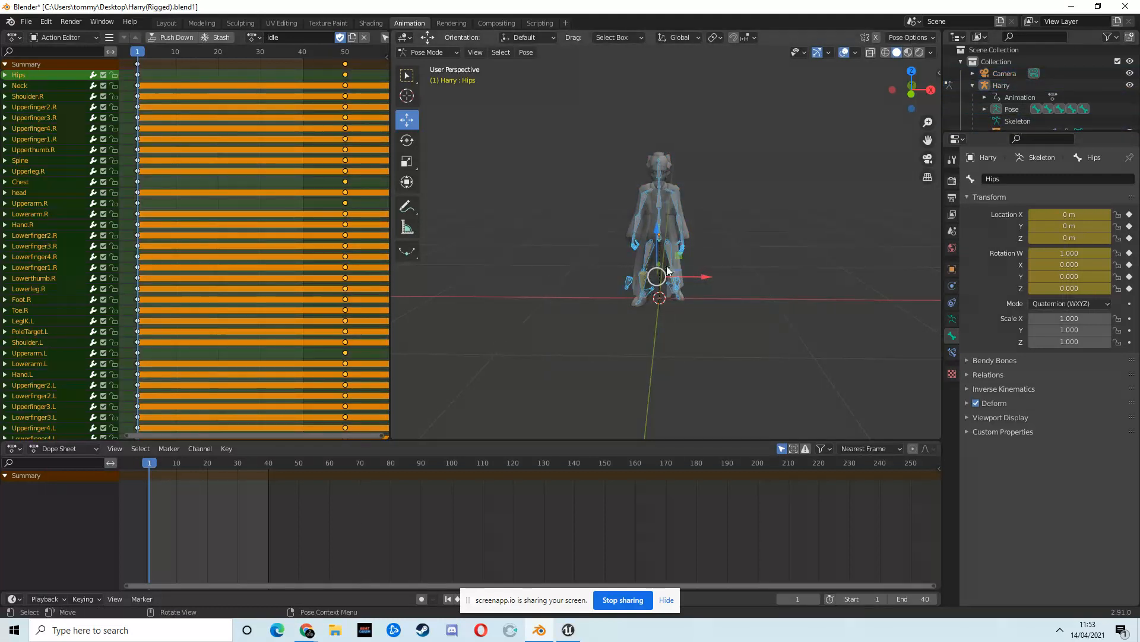
click(167, 22)
drag(368, 130, 647, 425)
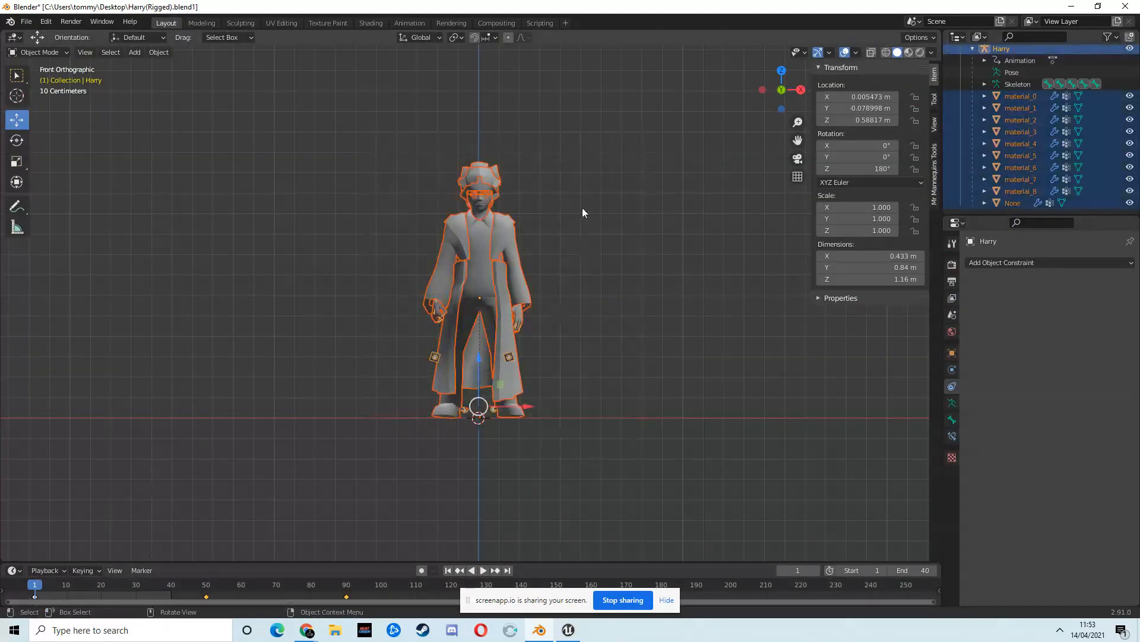
Open the FBX export settings for the selected character and move the dialog clear of the model
click(26, 21)
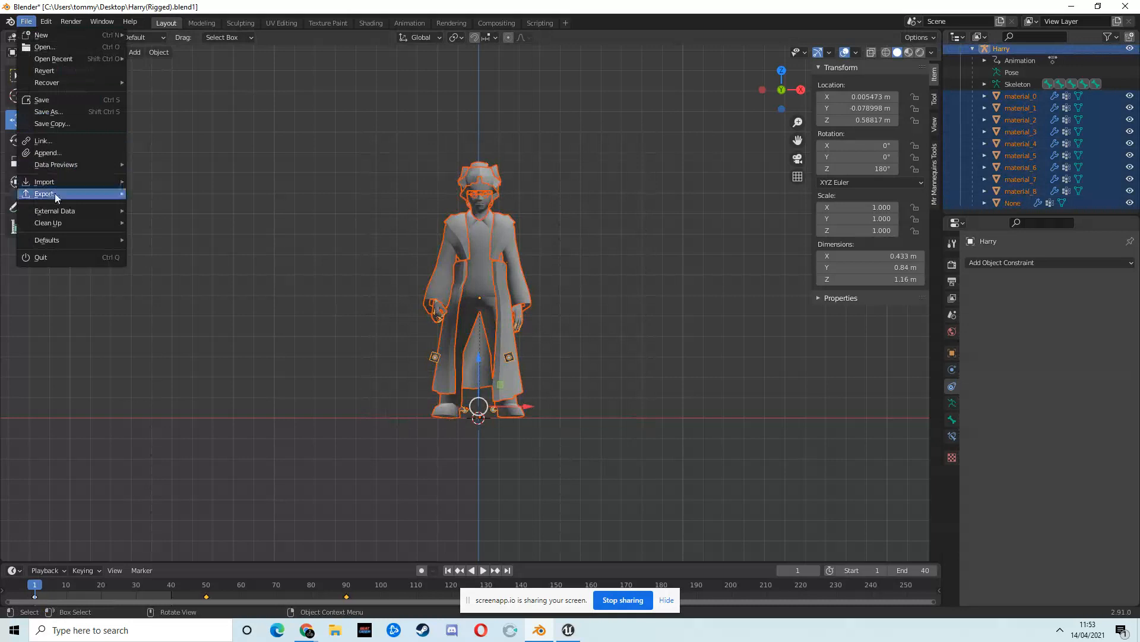
mouse_move(53, 194)
click(175, 264)
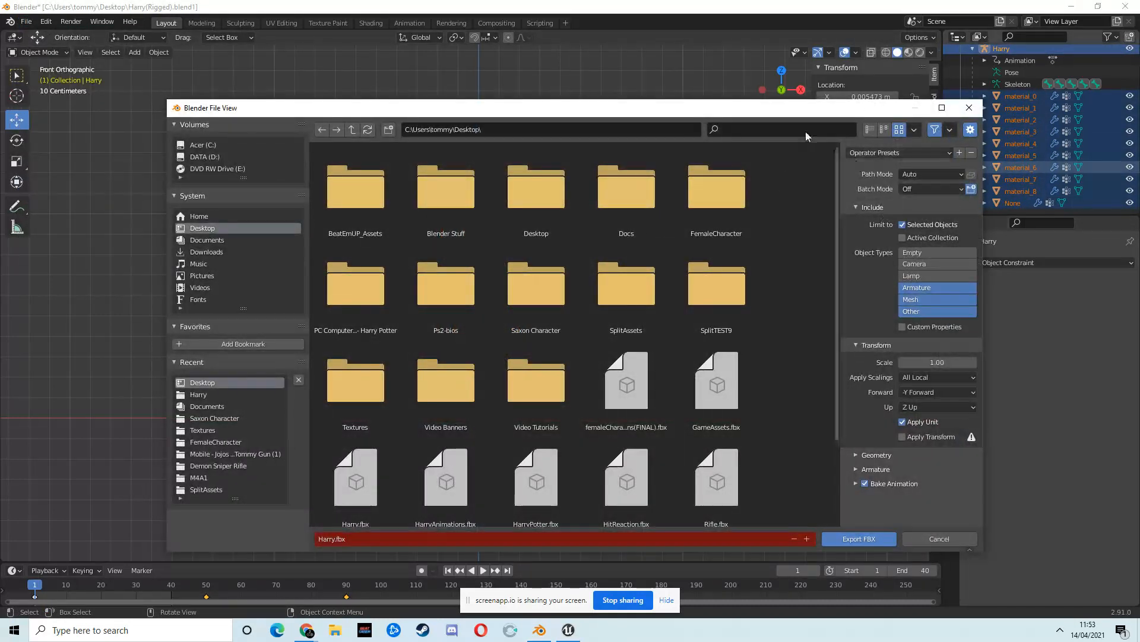
drag(741, 111, 678, 68)
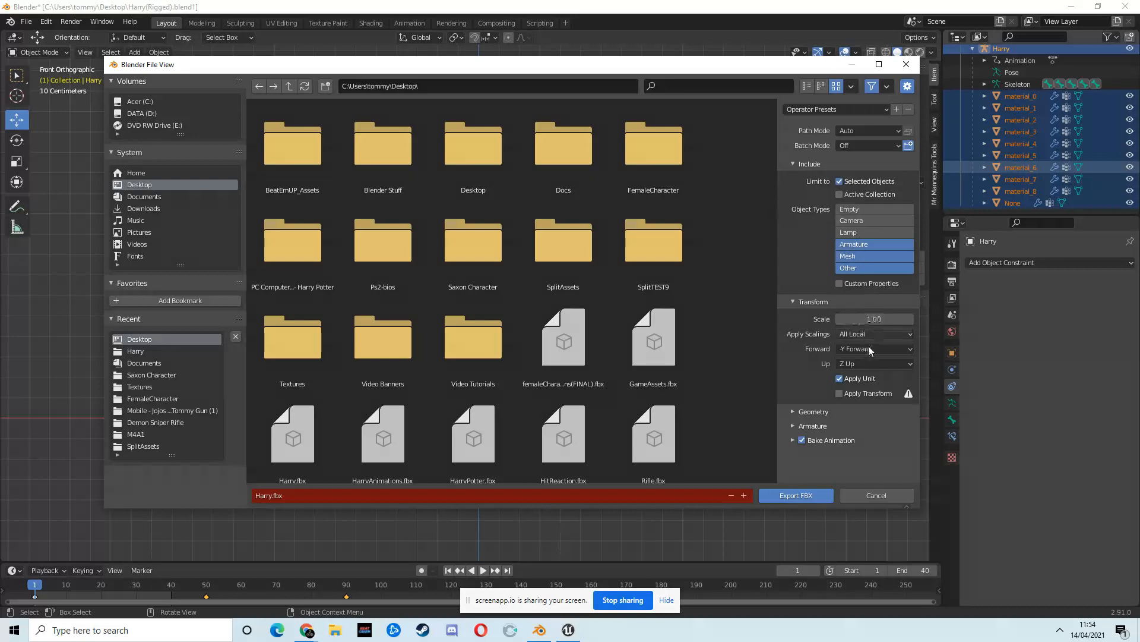
drag(768, 72, 772, 442)
scroll(628, 270, down, 1)
Try rotating the whole character 180° about the global Z axis and undo the rotation
drag(382, 168, 620, 422)
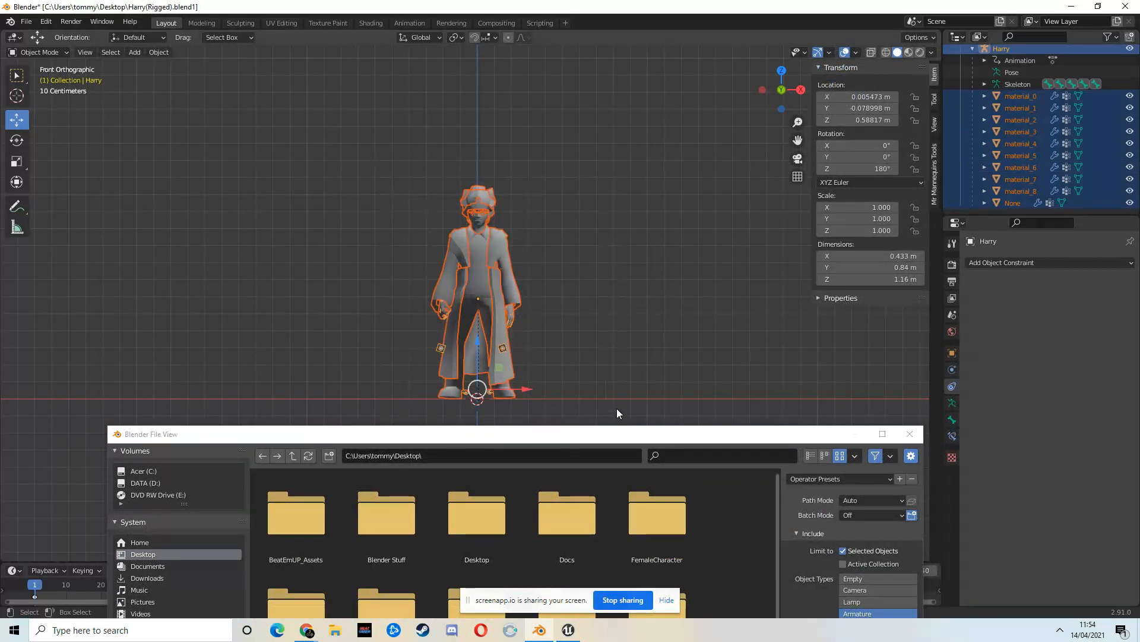
text(rz)
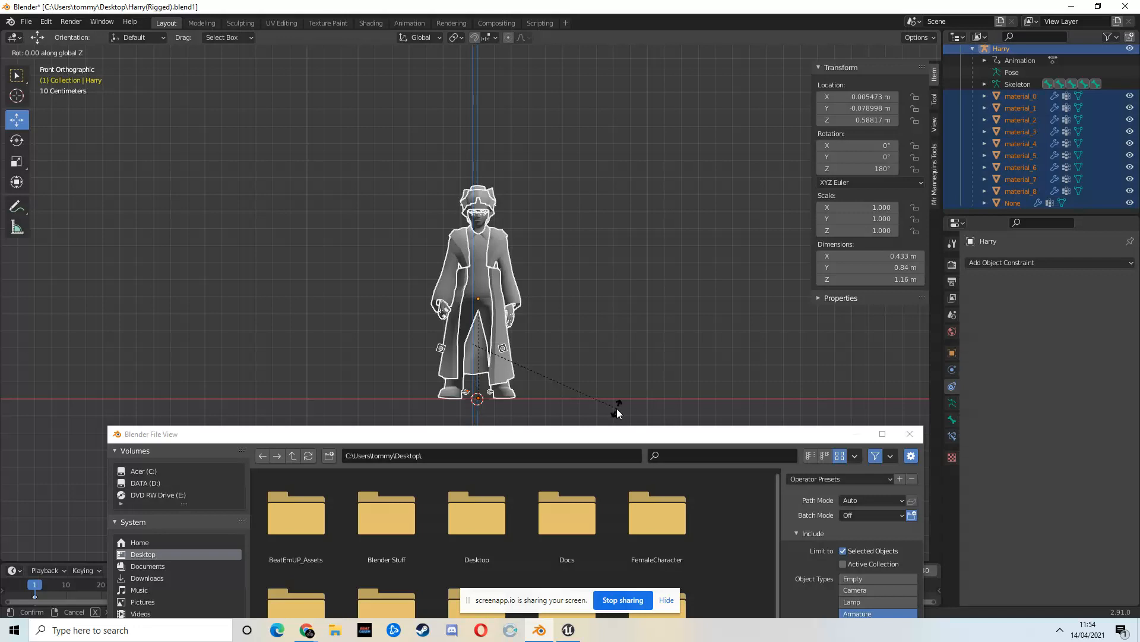
text(180)
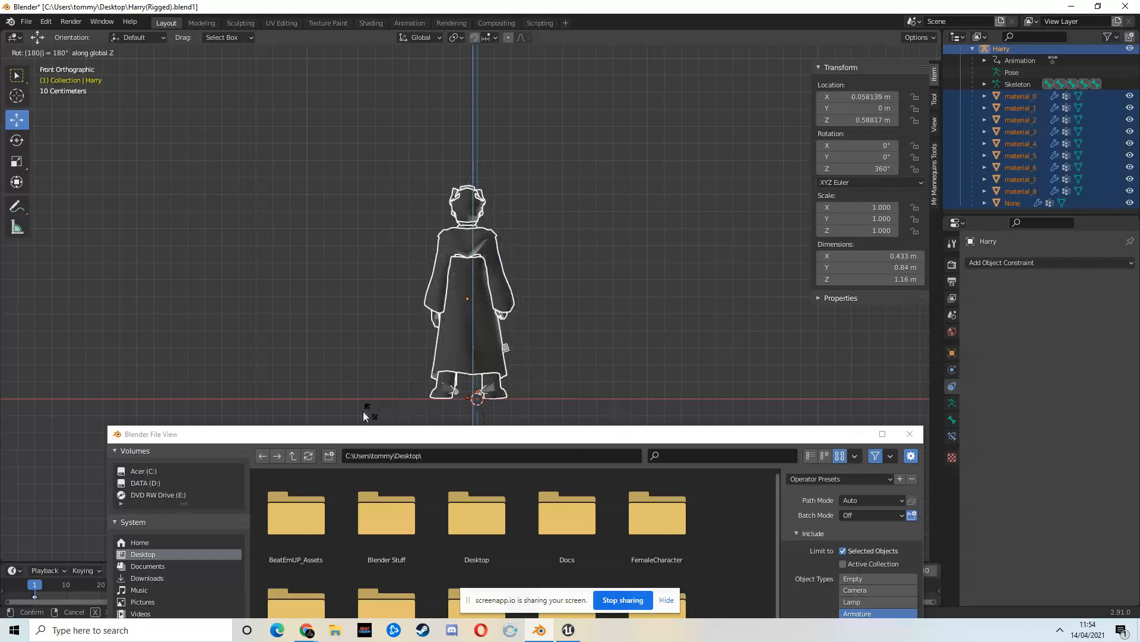
click(519, 368)
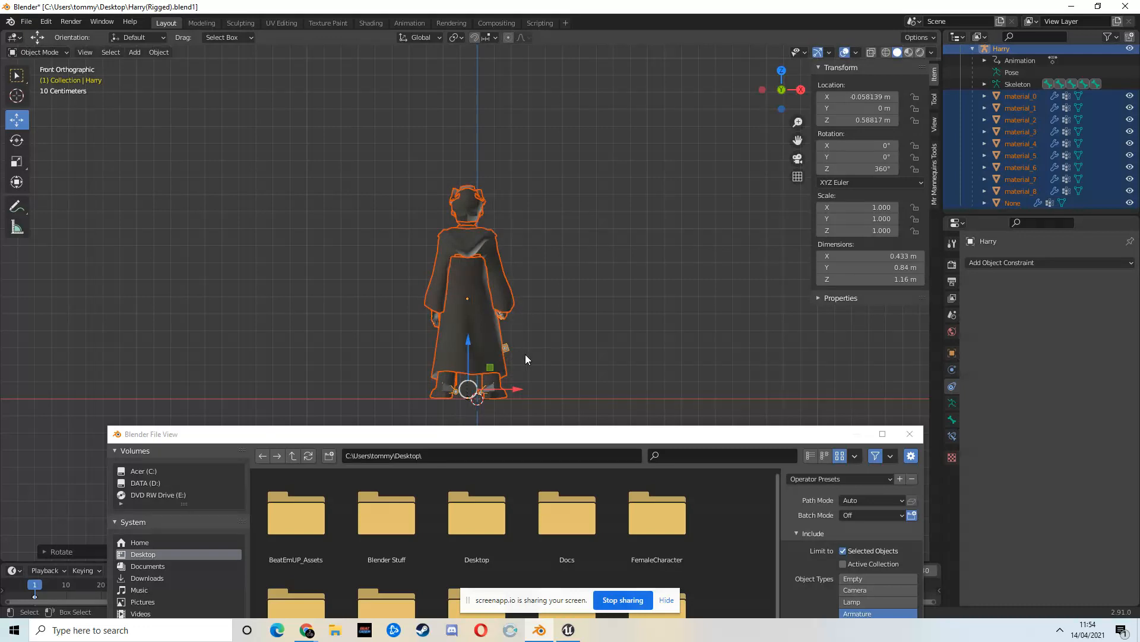
key(ctrl+z)
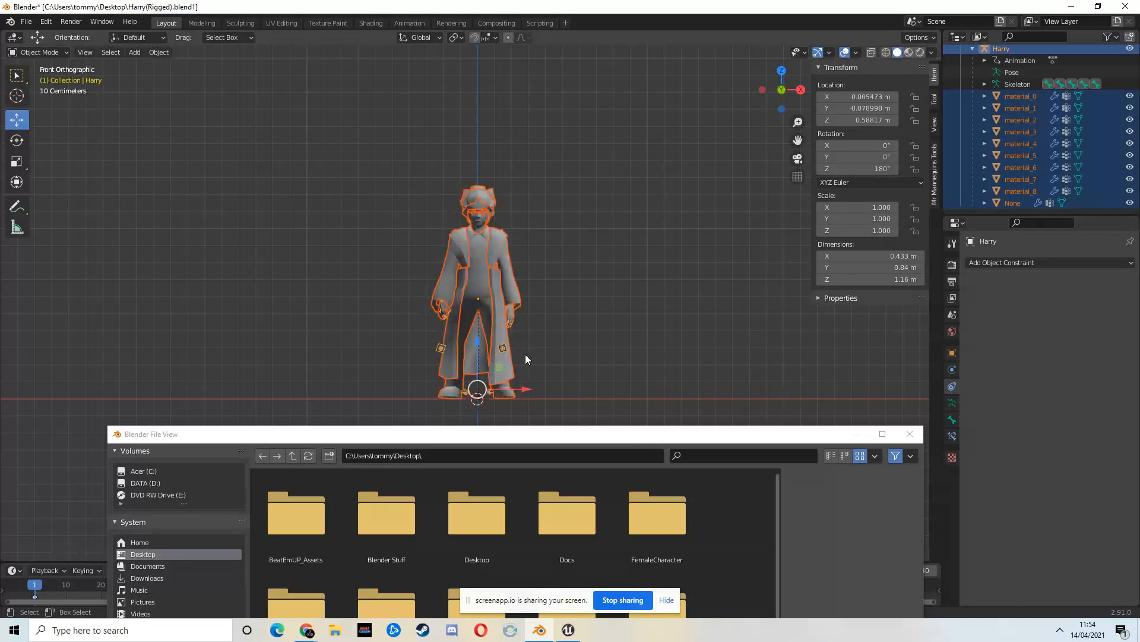
Close the old export dialog and reopen the FBX export for the selected character
drag(650, 433, 607, 110)
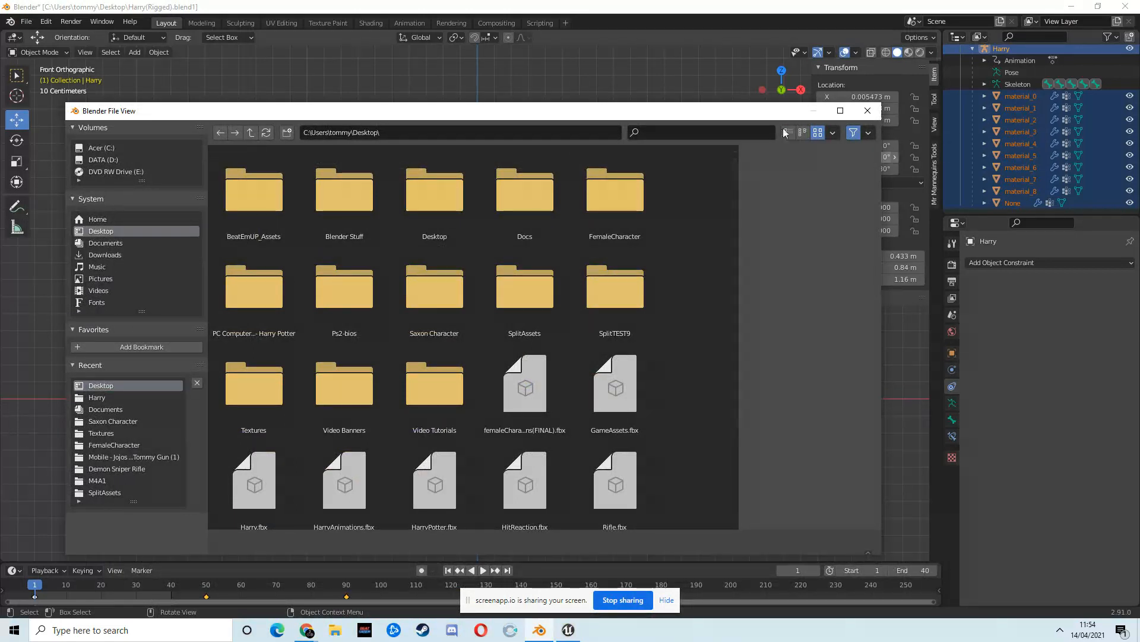
drag(380, 112, 432, 70)
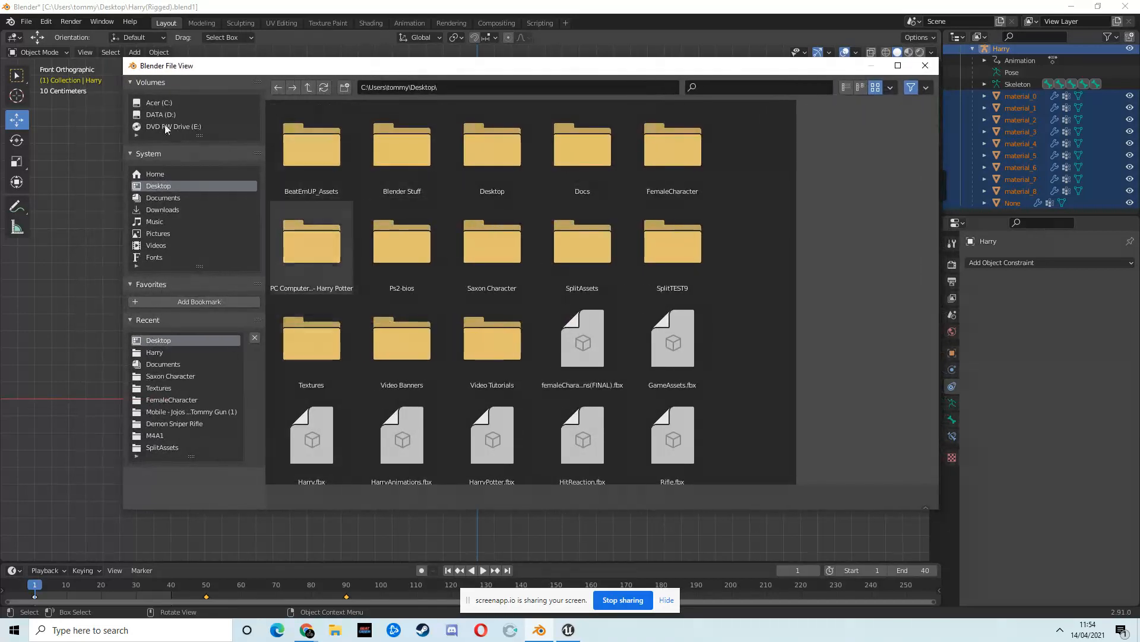
click(925, 66)
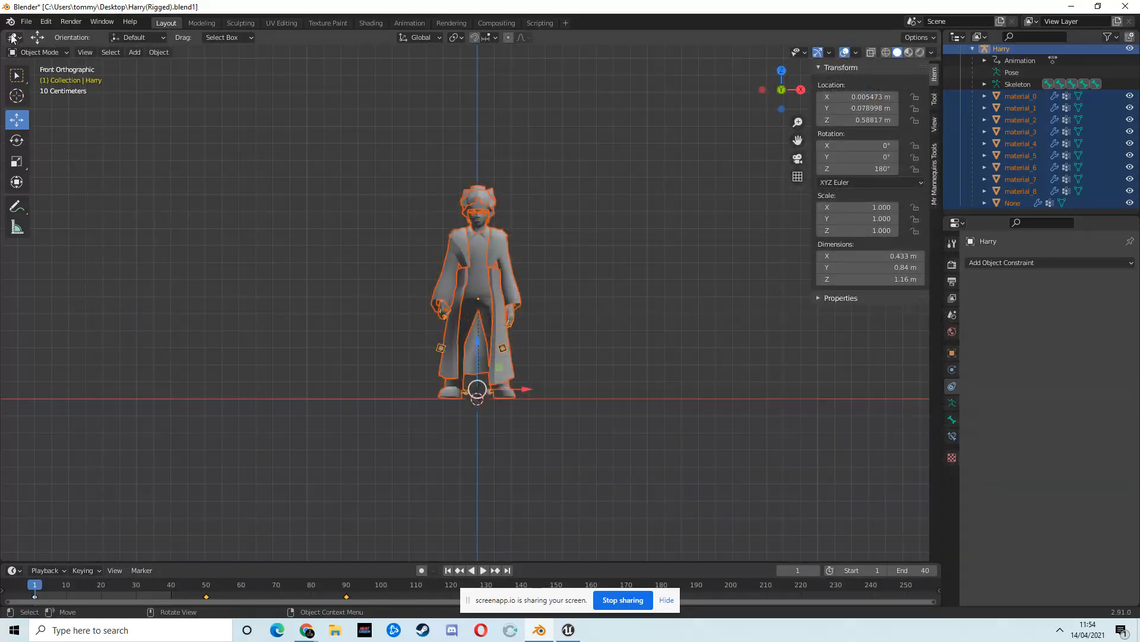
click(27, 22)
mouse_move(69, 194)
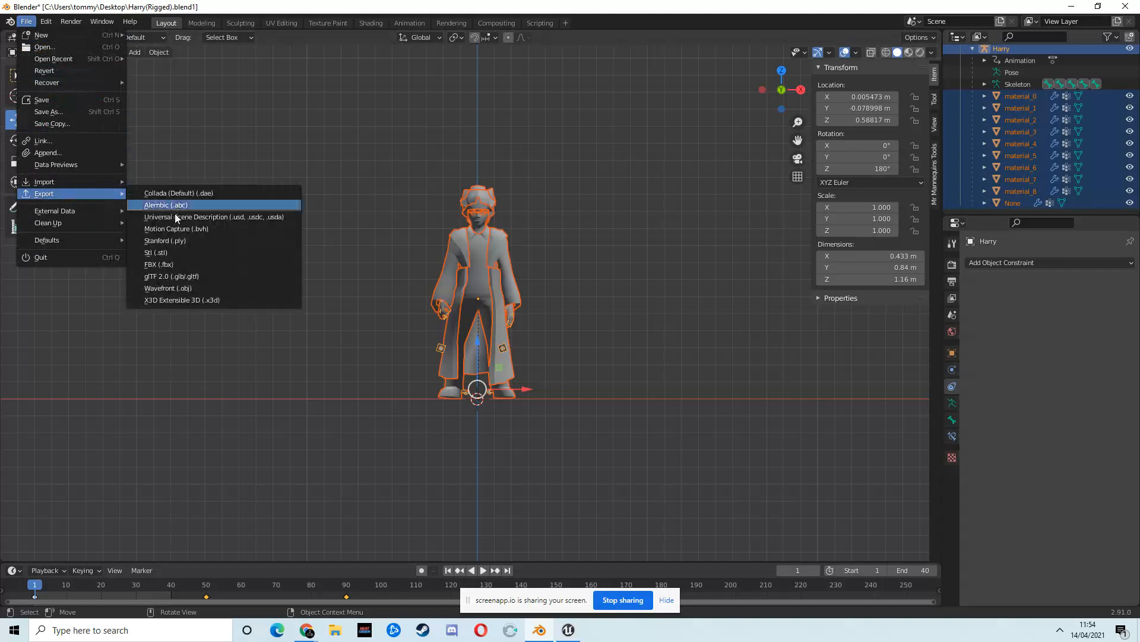
click(210, 264)
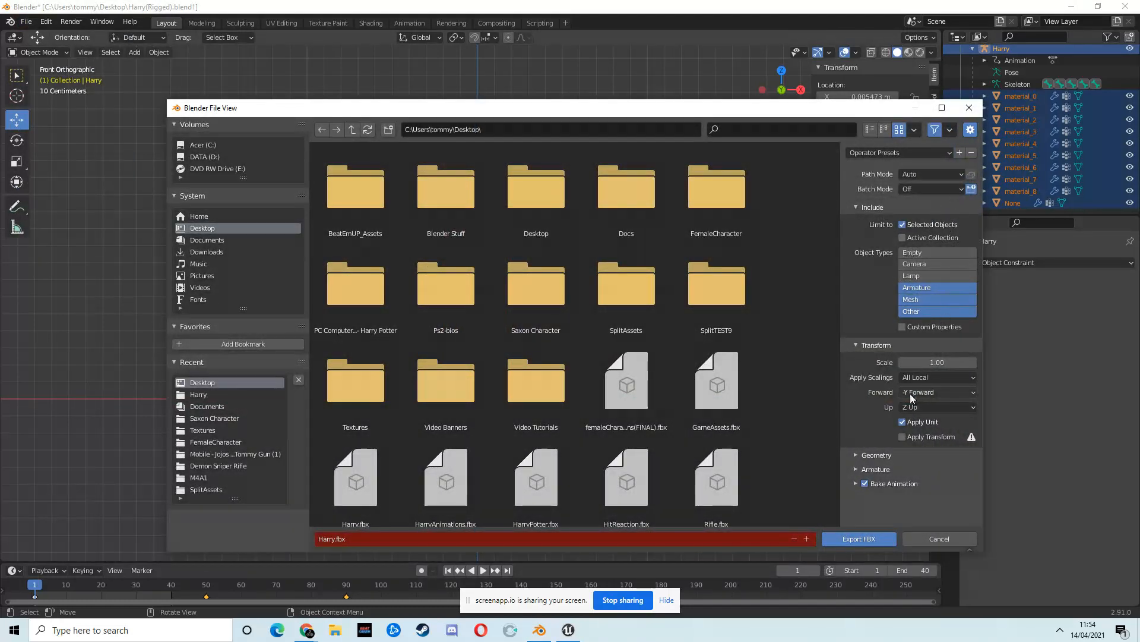
drag(806, 110, 718, 59)
In the FBX armature options, turn off Add Leaf Bones and turn on Only Deform Bones
click(774, 409)
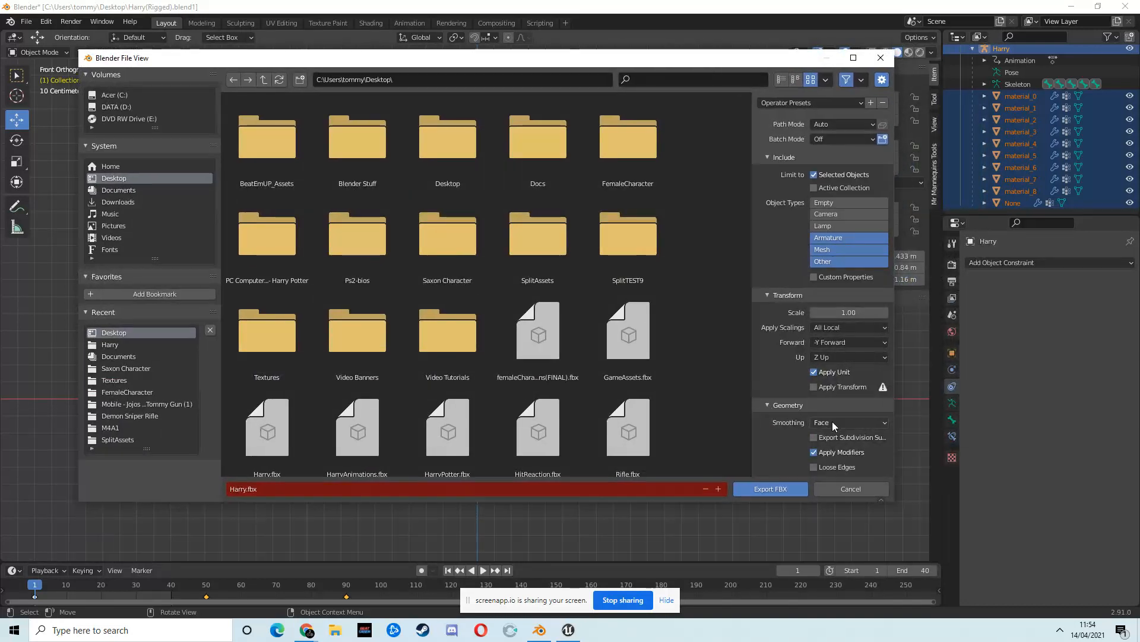
scroll(831, 420, down, 2)
click(790, 455)
scroll(814, 448, down, 4)
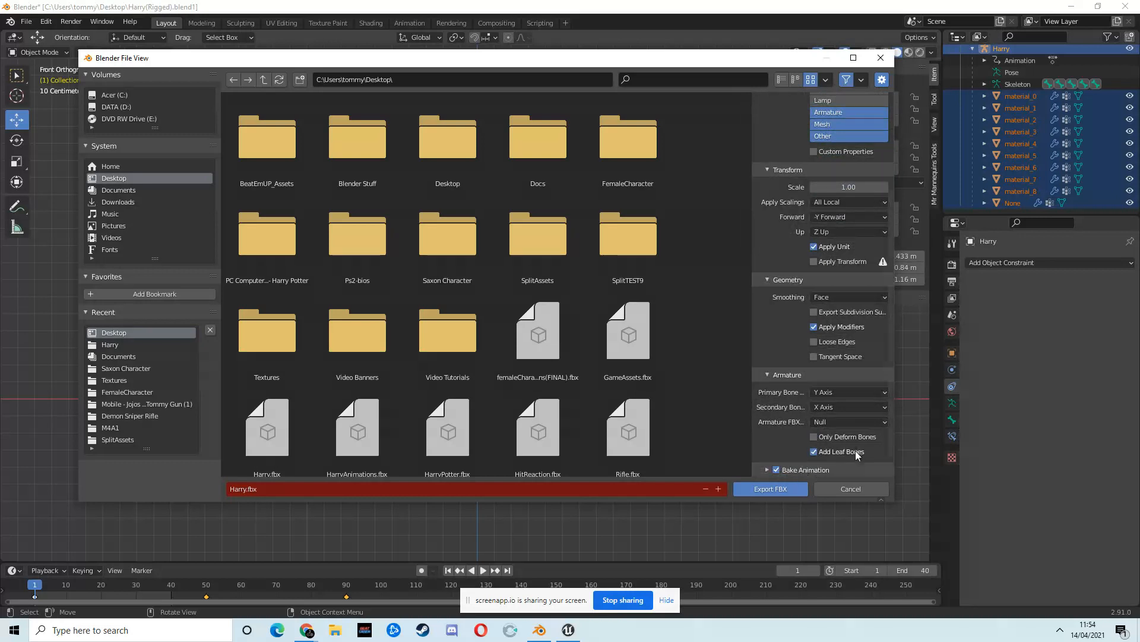
click(813, 452)
click(815, 437)
Set the Bake Animation sampling rate to 0.1 and Simplify to 0.0, and export the character as Harry.fbx to the Desktop
click(771, 471)
scroll(775, 471, down, 5)
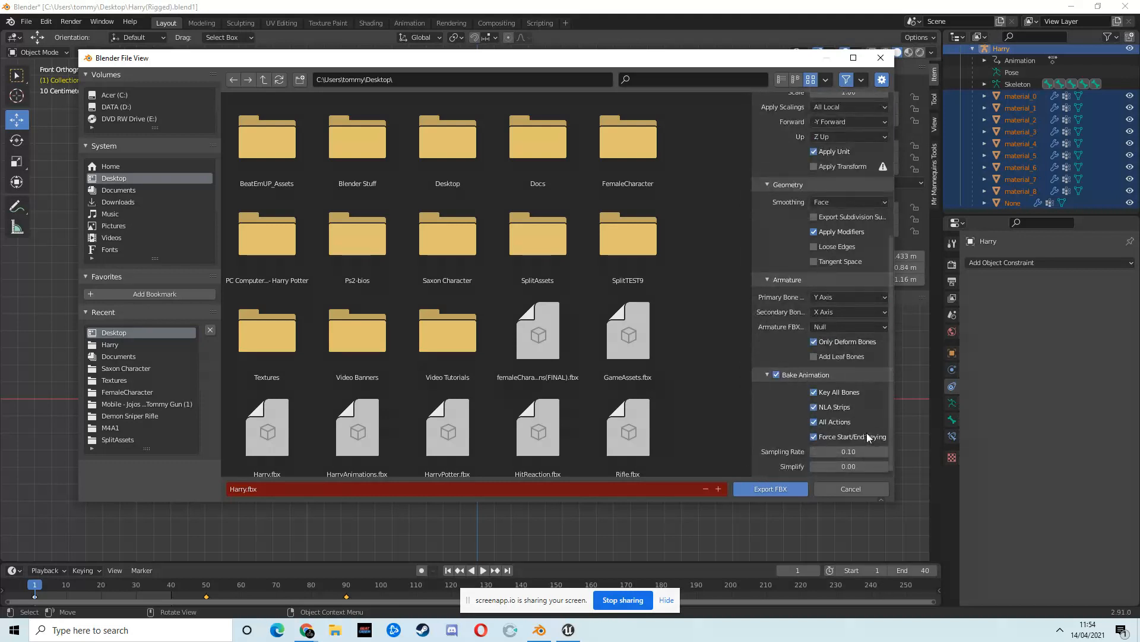
click(850, 451)
text(0.1)
click(855, 467)
text(0.0)
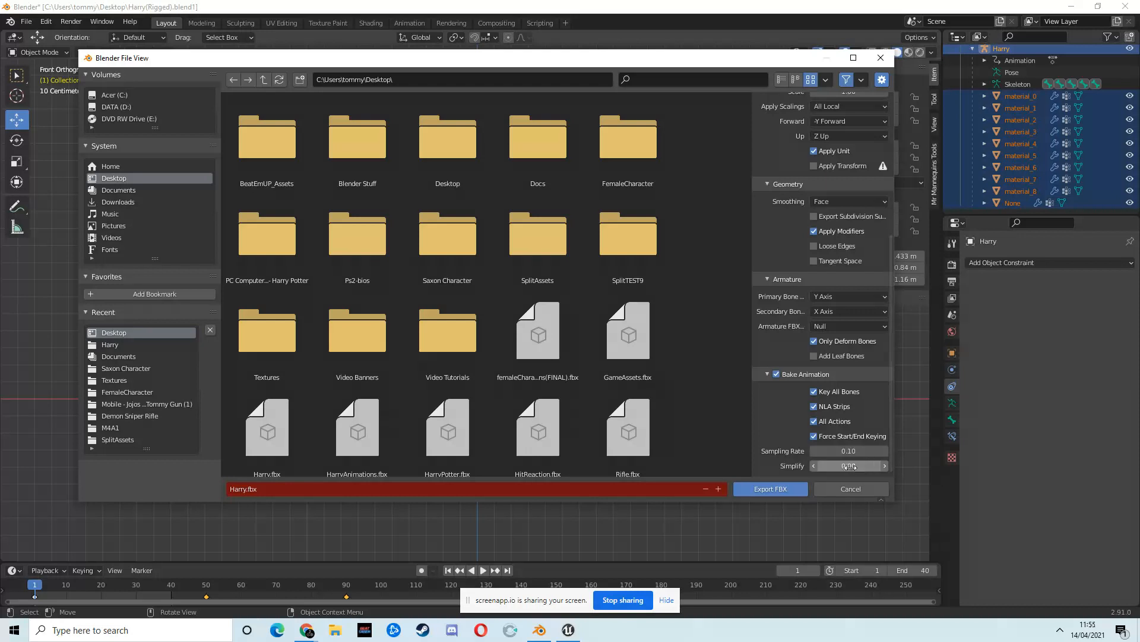
click(783, 490)
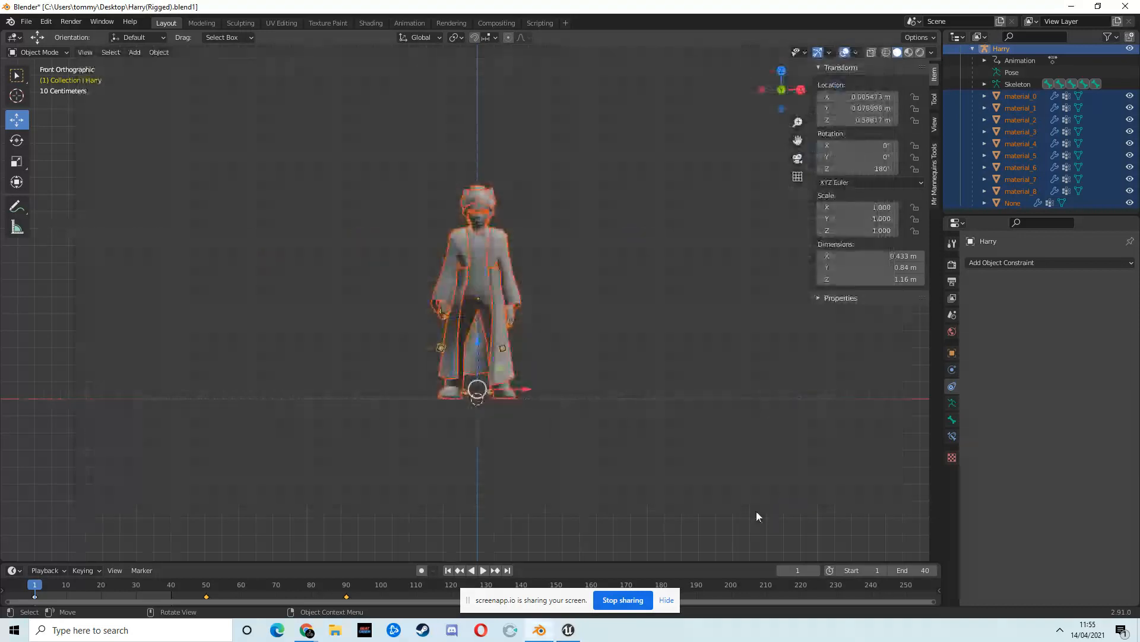
Switch to the HarrypotterTUT project in Unreal Engine, reduce its window so the desktop shows, and open the Harry content folder
click(1073, 7)
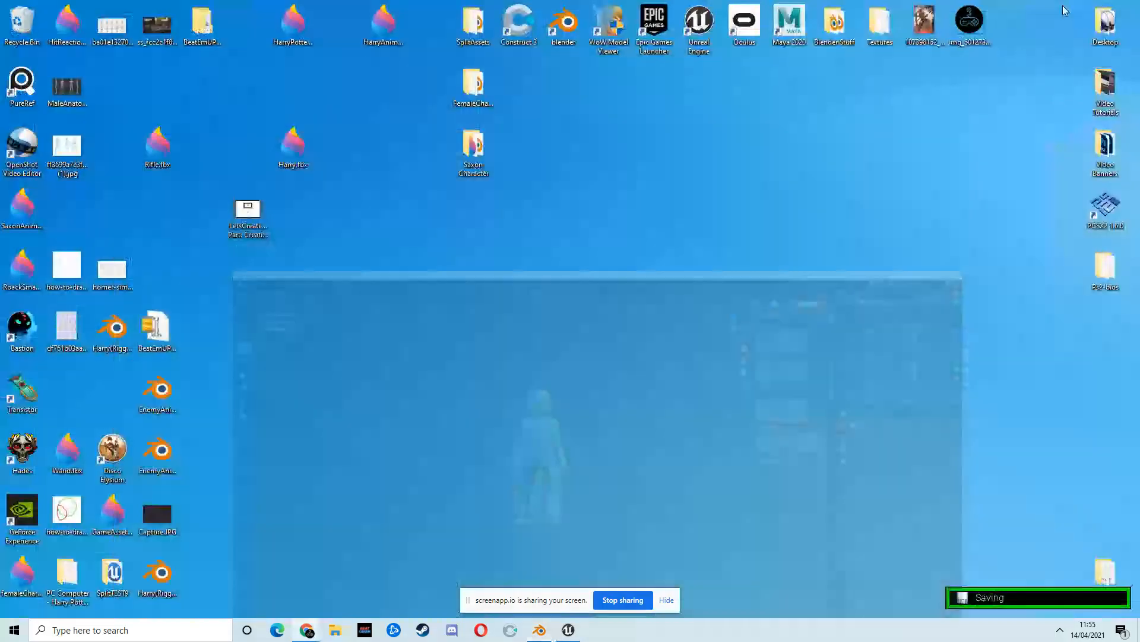
click(568, 630)
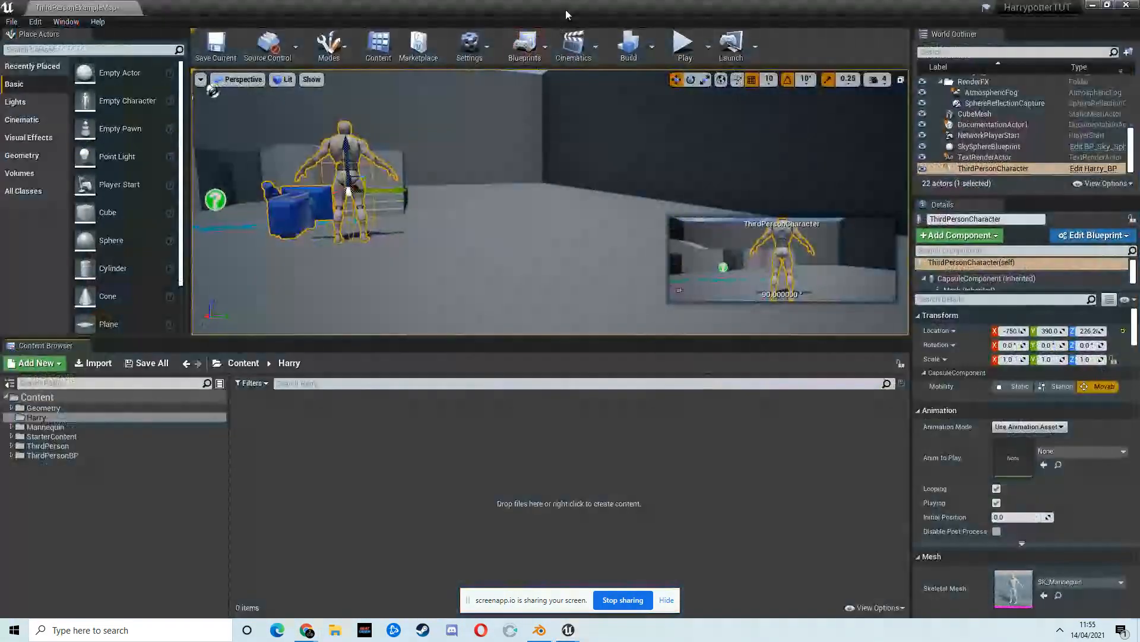
drag(557, 22, 709, 44)
click(568, 302)
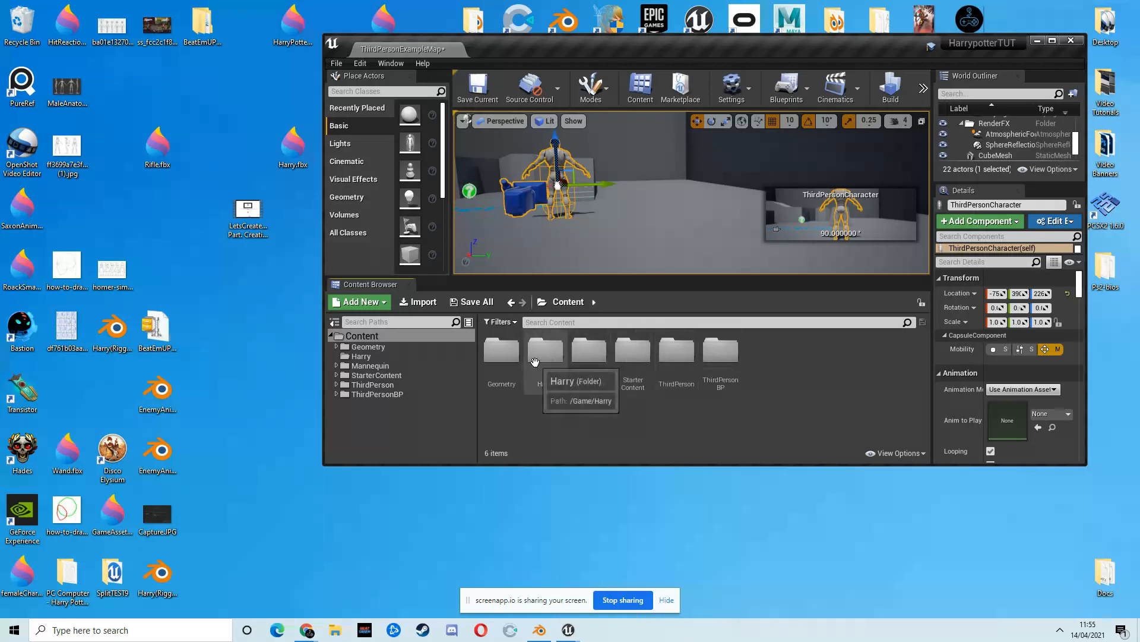
double_click(546, 372)
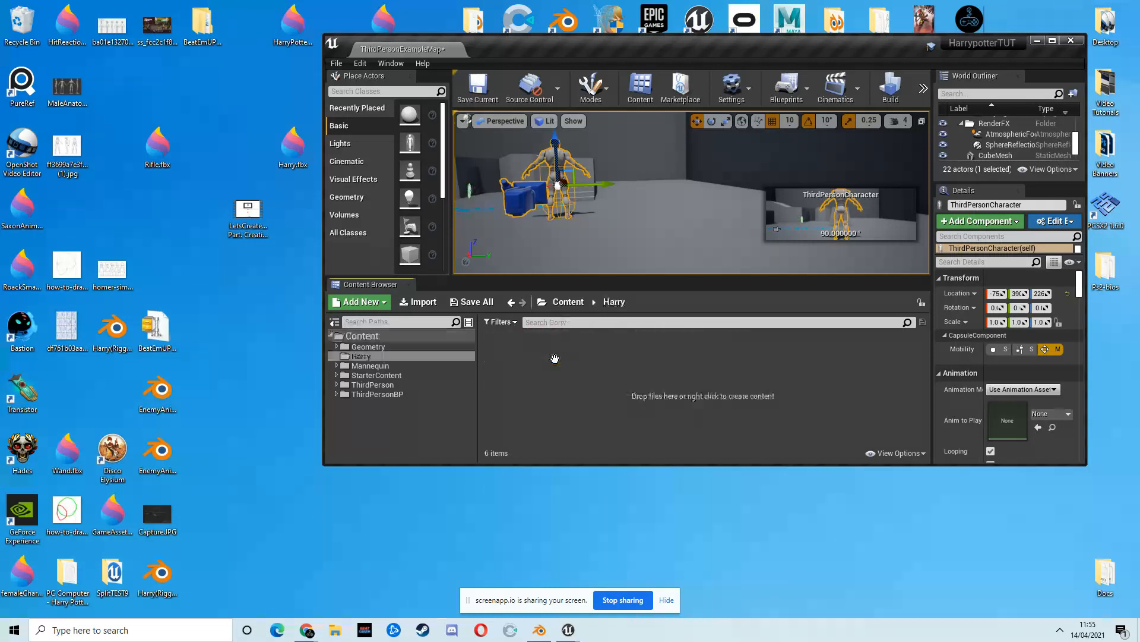
Create a folder named Blueprints inside the Harry folder
right_click(510, 354)
click(548, 220)
text(Blueprints)
key(Return)
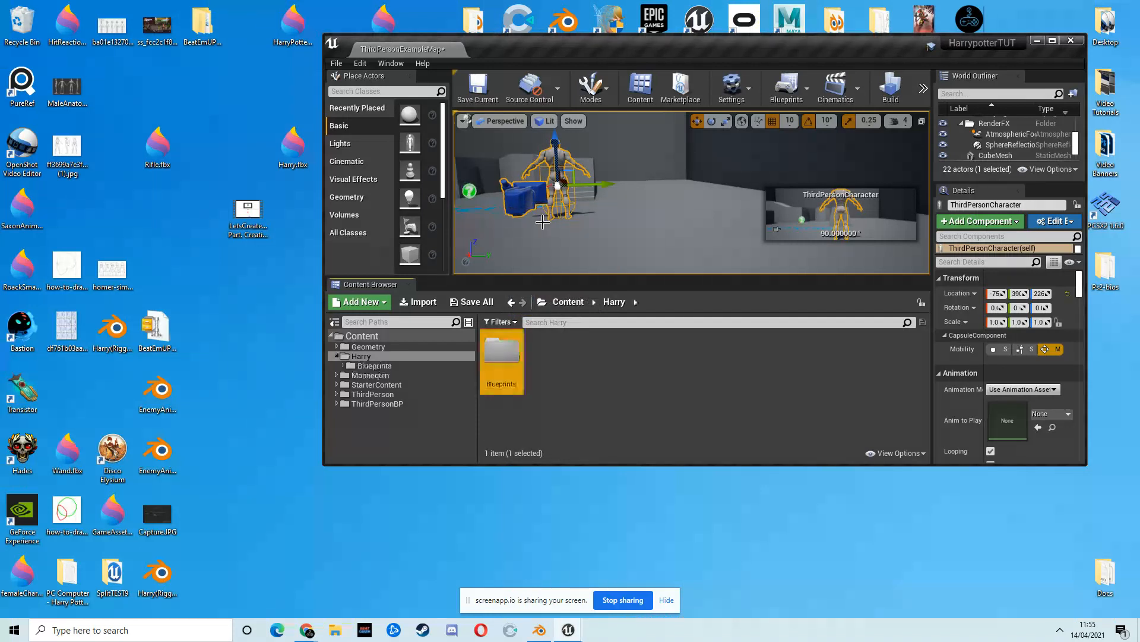
Create a folder named Animations inside the Harry folder
right_click(550, 362)
click(594, 246)
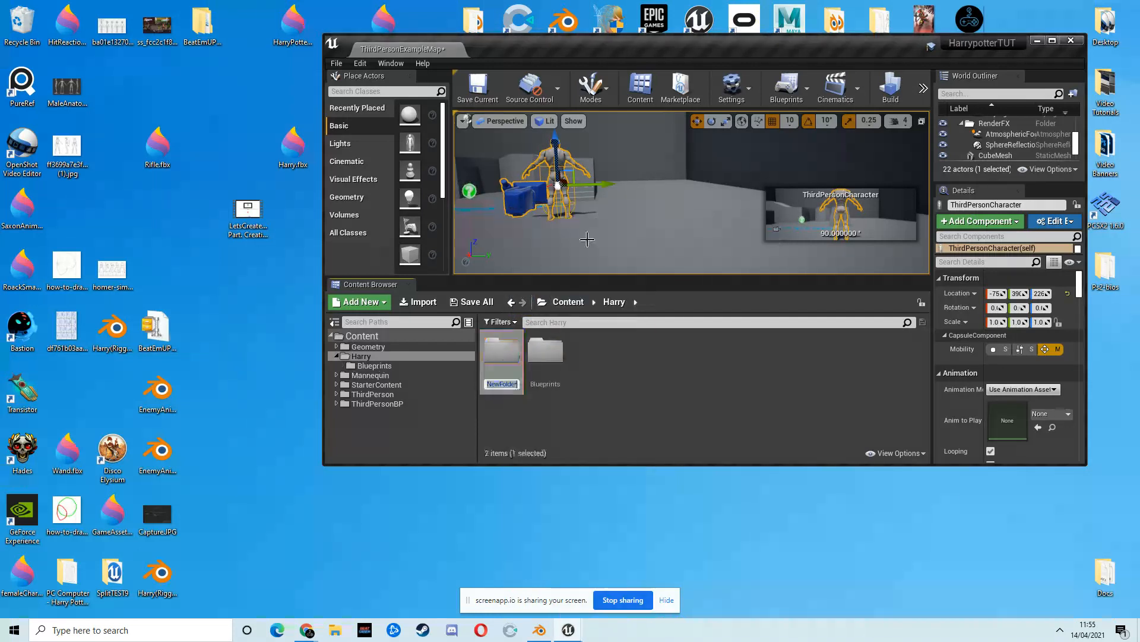
text(Animations)
key(Return)
Create a folder named Mesh inside the Harry folder
right_click(576, 358)
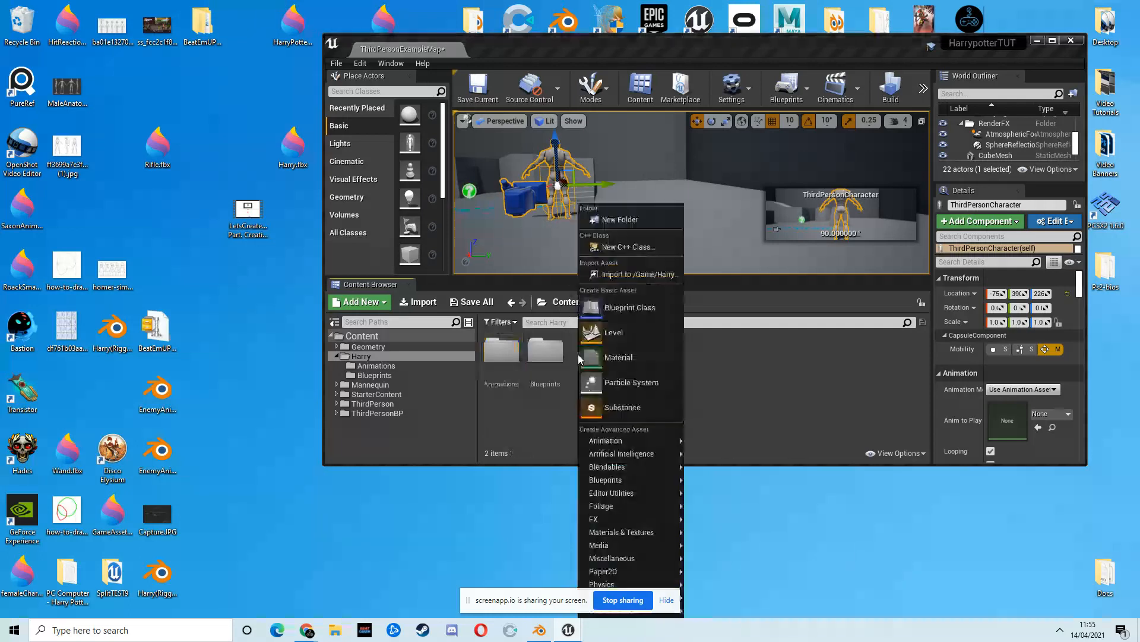
click(627, 218)
text(Mesh)
key(Return)
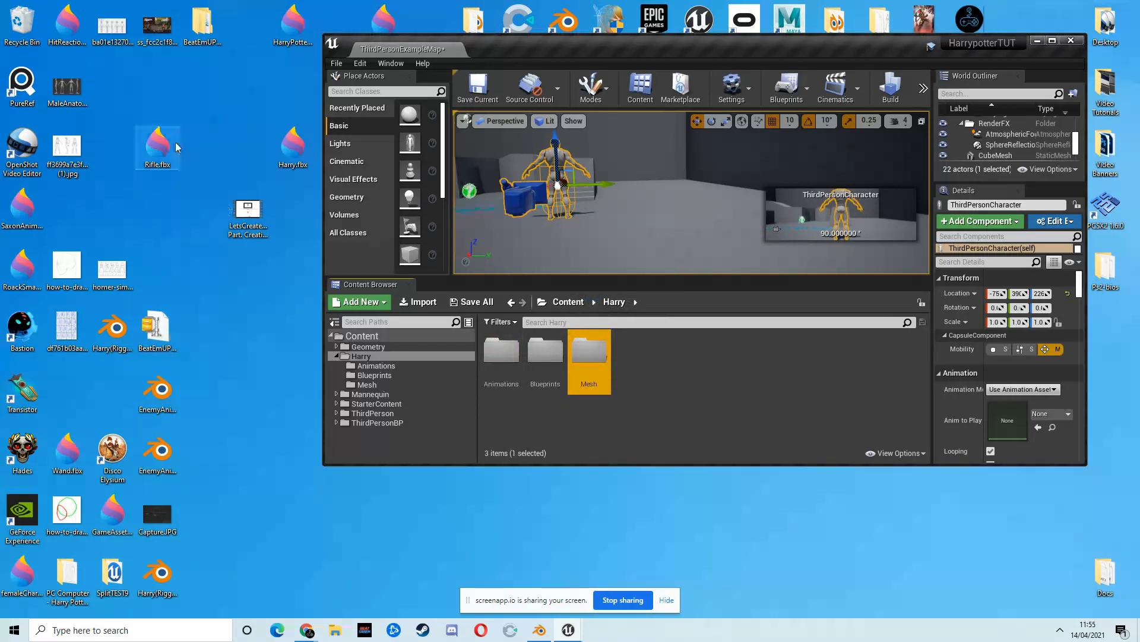
Import all of Harry.fbx from the desktop into the Mesh folder with the default FBX options, and maximize the editor window
drag(292, 145, 589, 351)
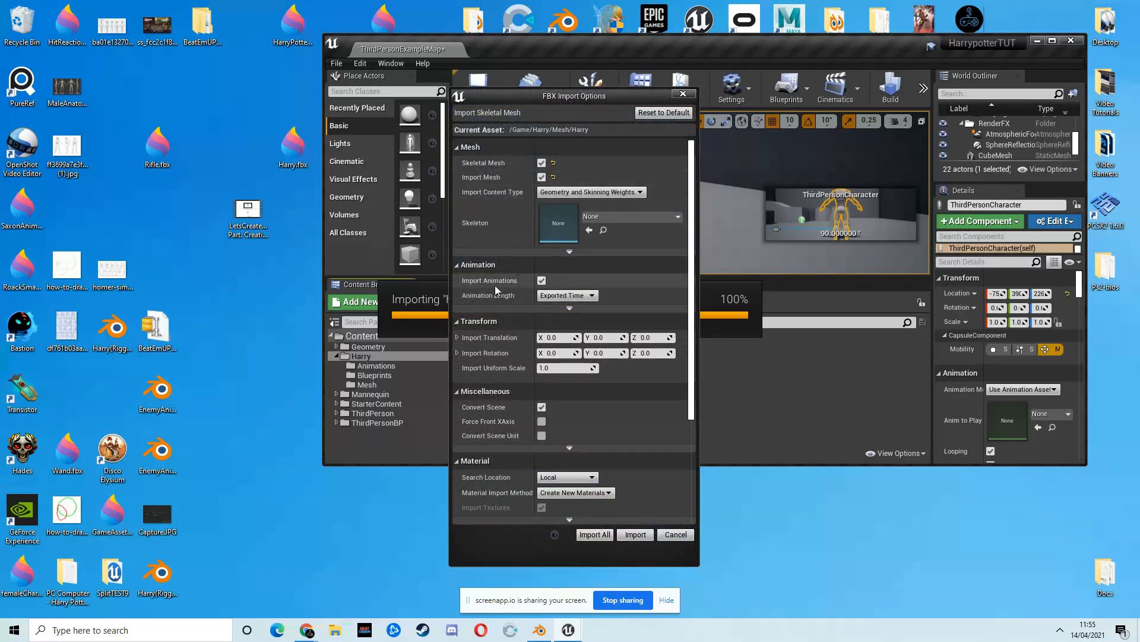
click(595, 534)
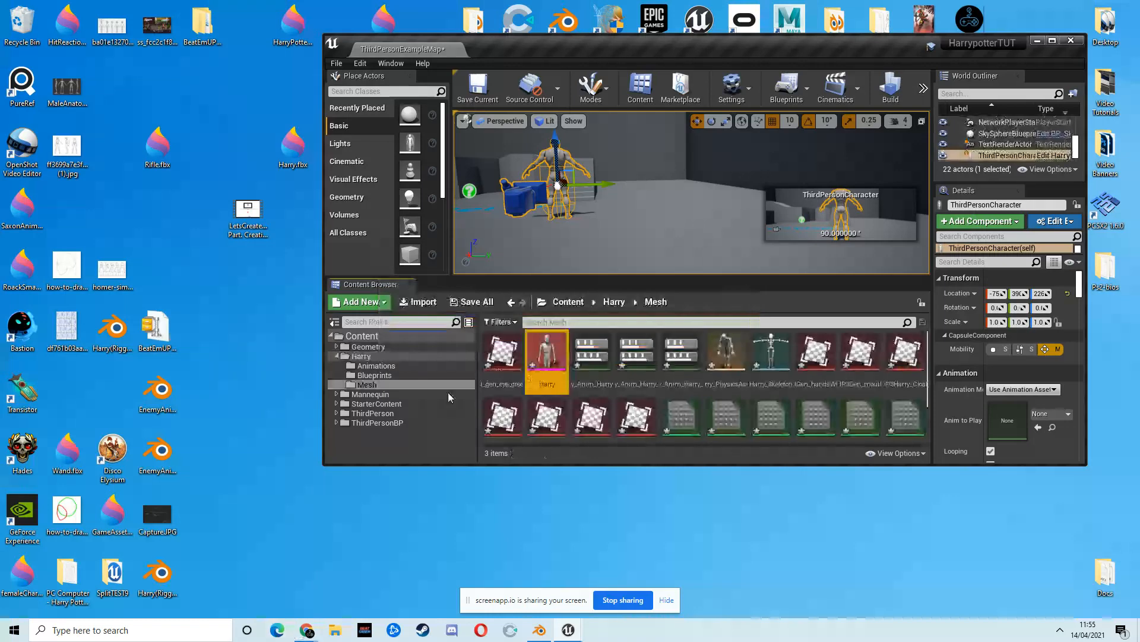
drag(713, 42, 690, 43)
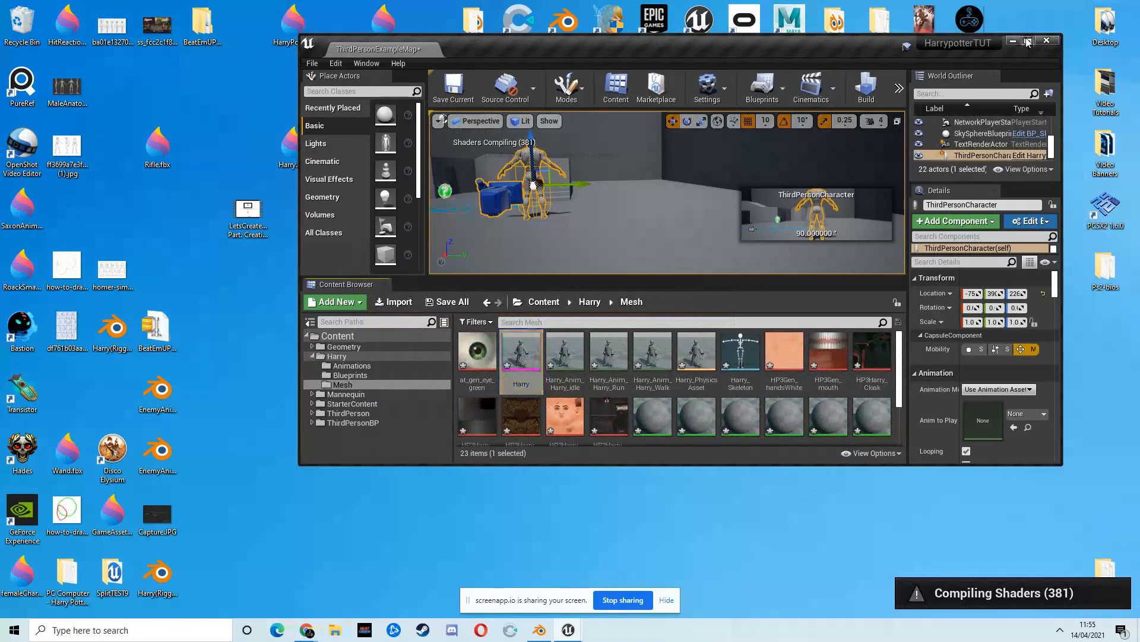
double_click(690, 43)
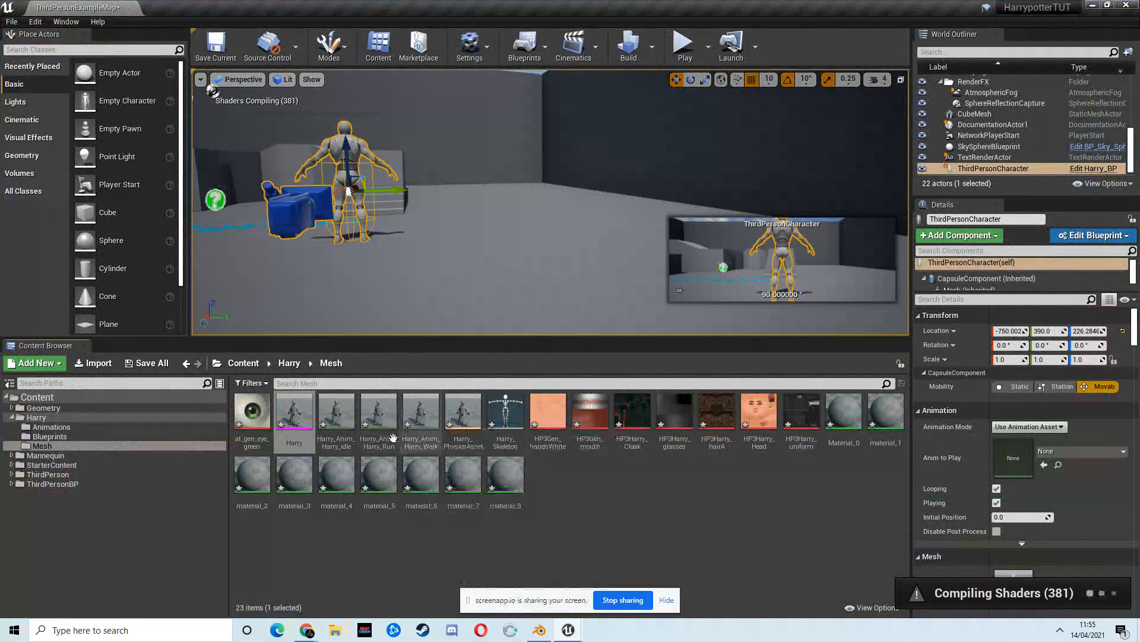
Move the imported Harry idle, run and walk animation assets from the Mesh folder into Harry's Animations folder
click(378, 423)
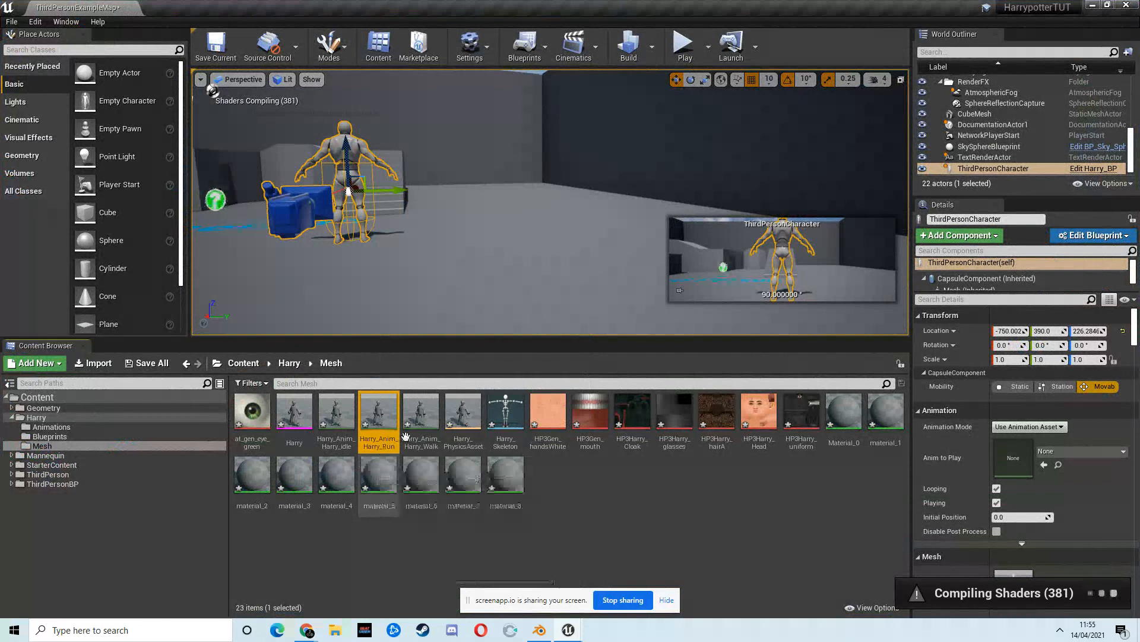
click(420, 416)
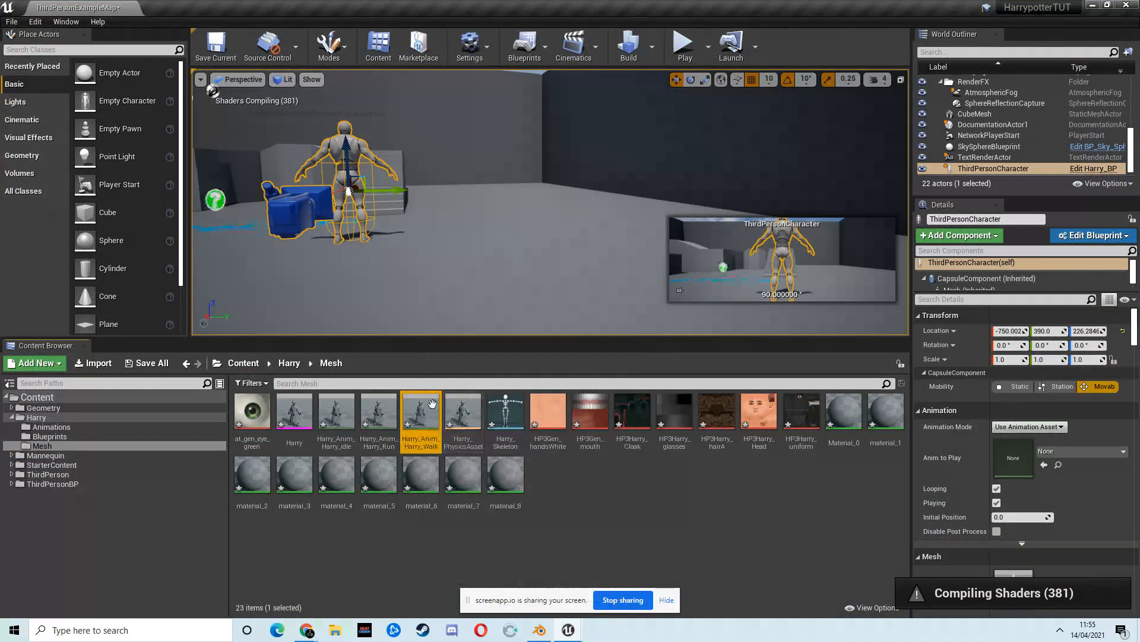
click(9, 384)
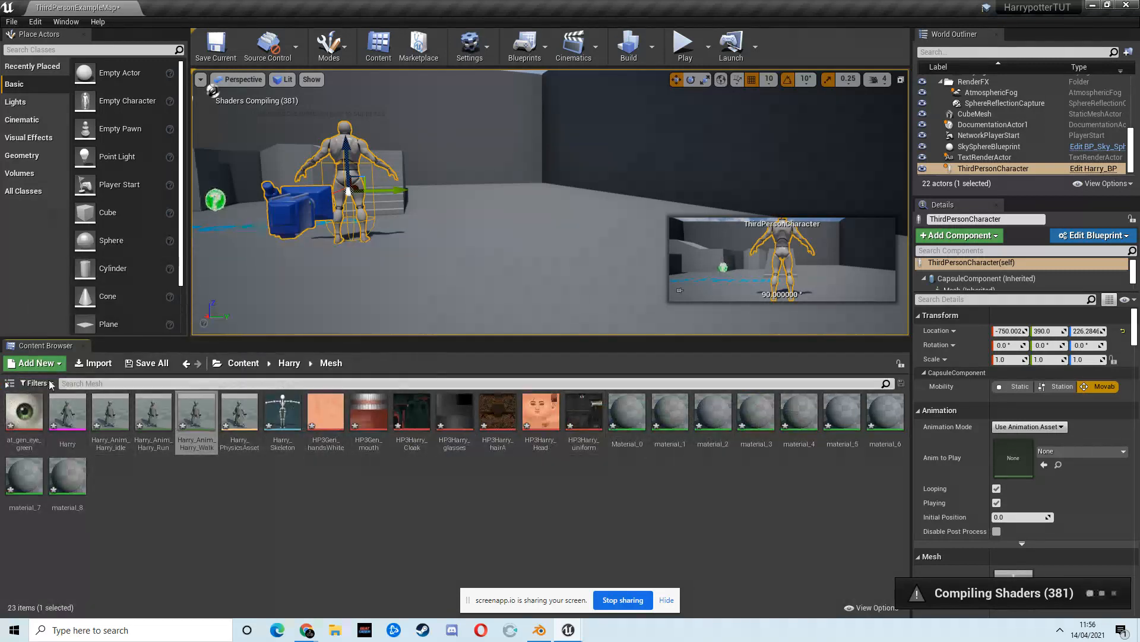
click(10, 383)
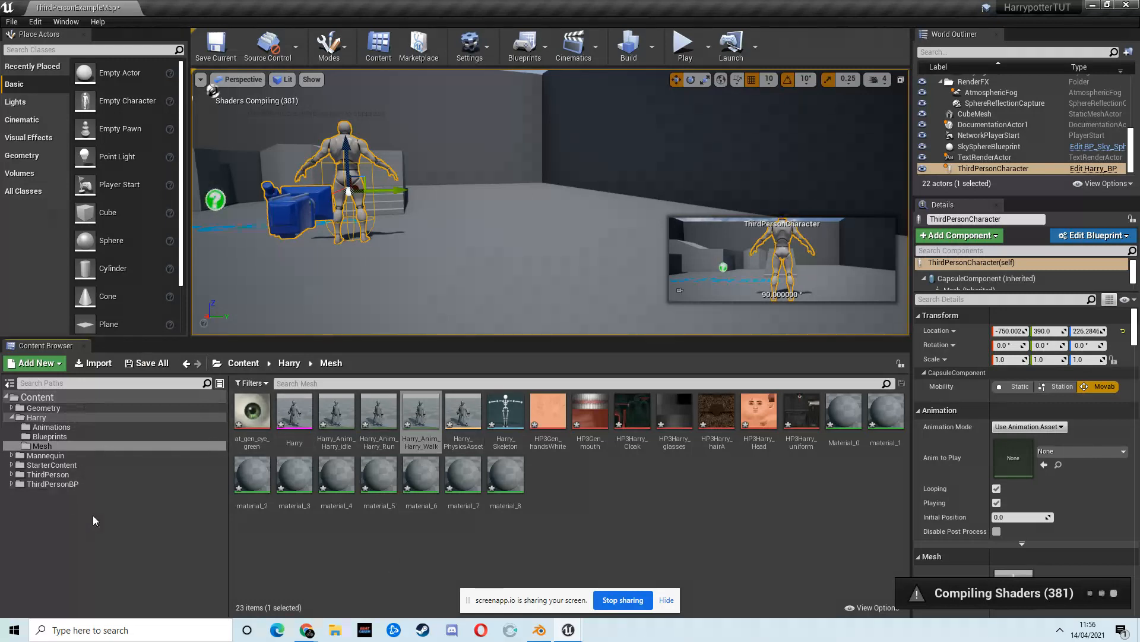
shift+click(353, 432)
drag(353, 416, 58, 430)
click(85, 448)
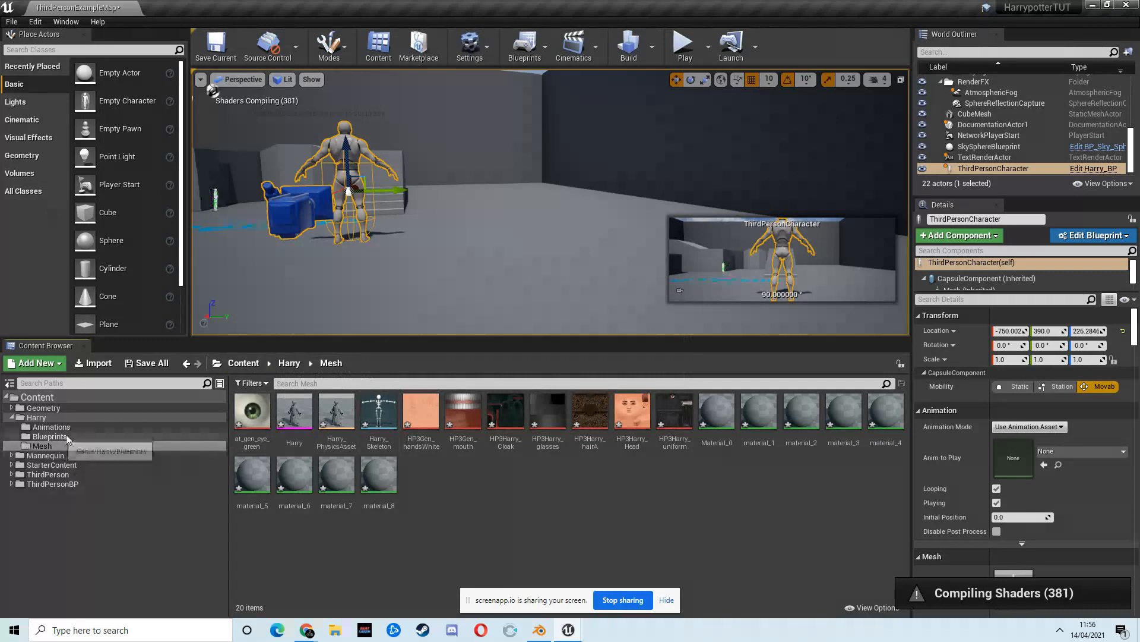
Find Harry_BP in the ThirdPersonBP folder and move it into the Blueprints folder under Harry
click(244, 363)
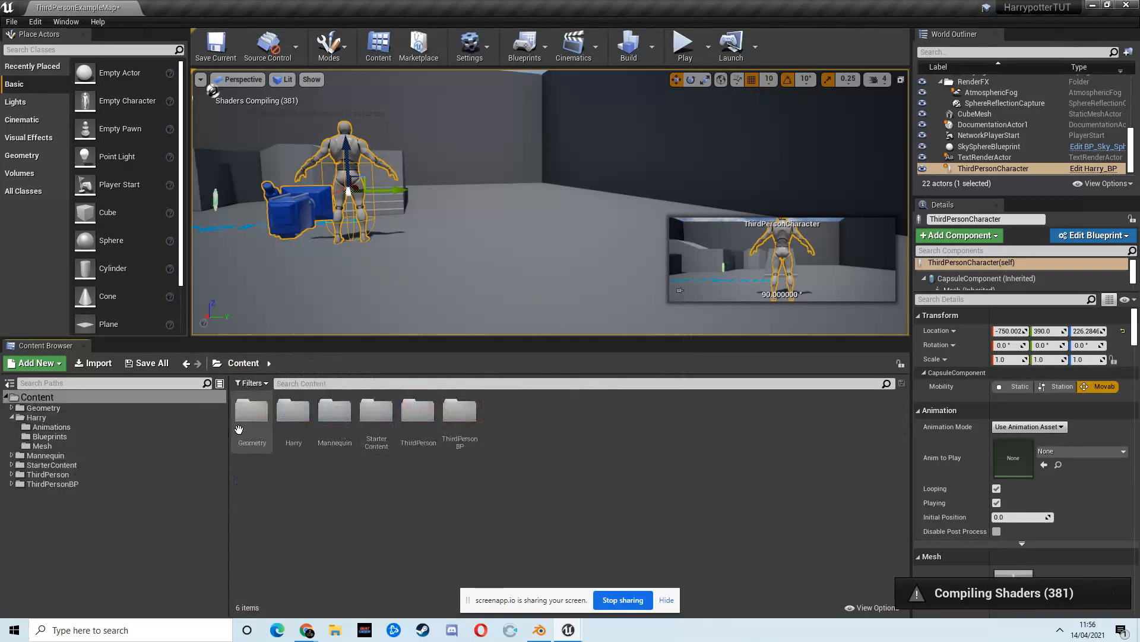
double_click(460, 415)
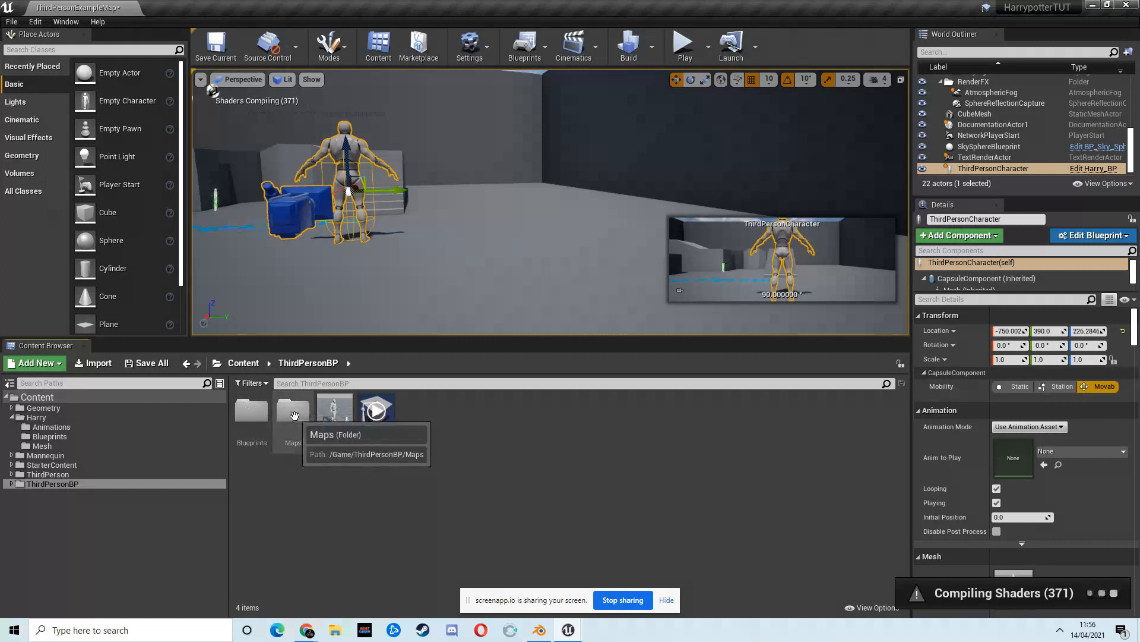
double_click(252, 413)
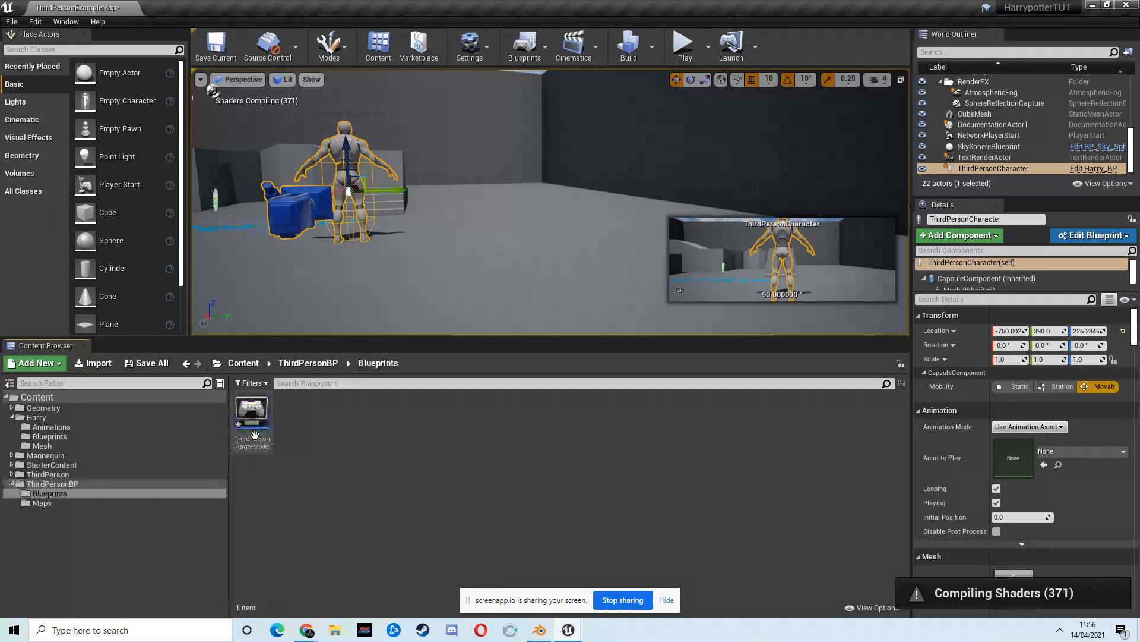
click(307, 363)
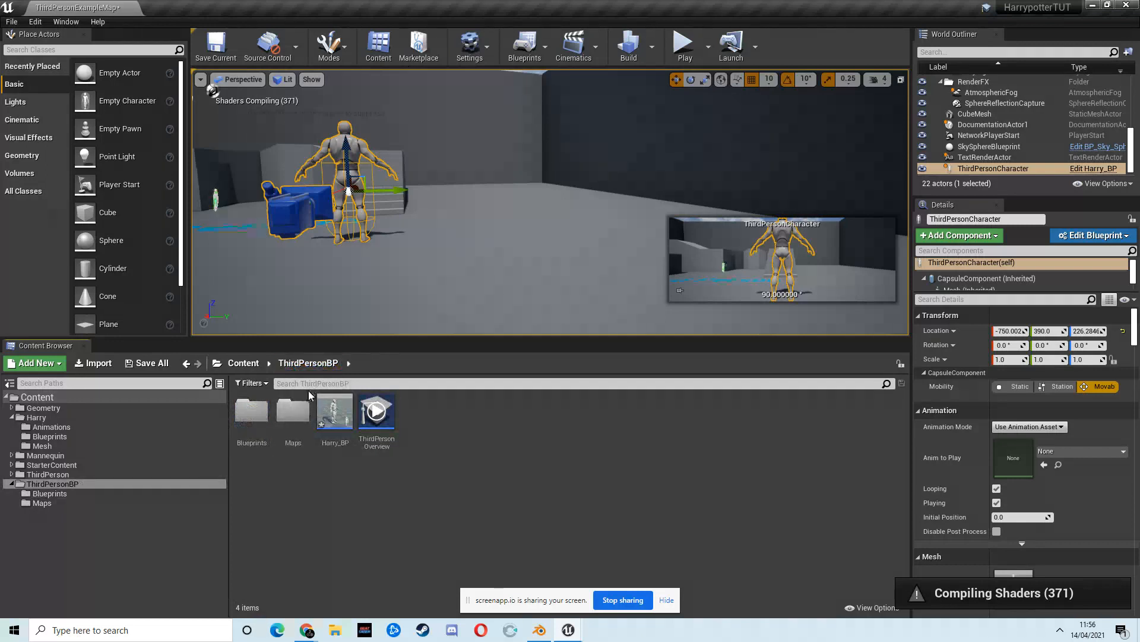
drag(334, 412, 60, 440)
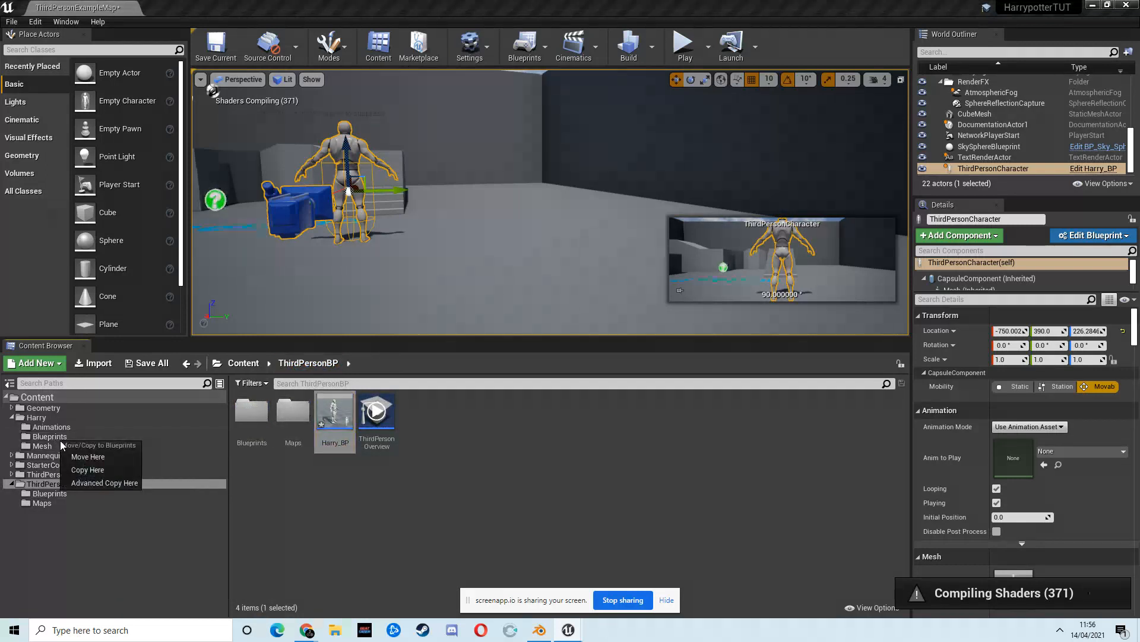
click(102, 455)
Open Harry_BP from Harry's Blueprints folder and show its character in the blueprint's viewport
click(244, 363)
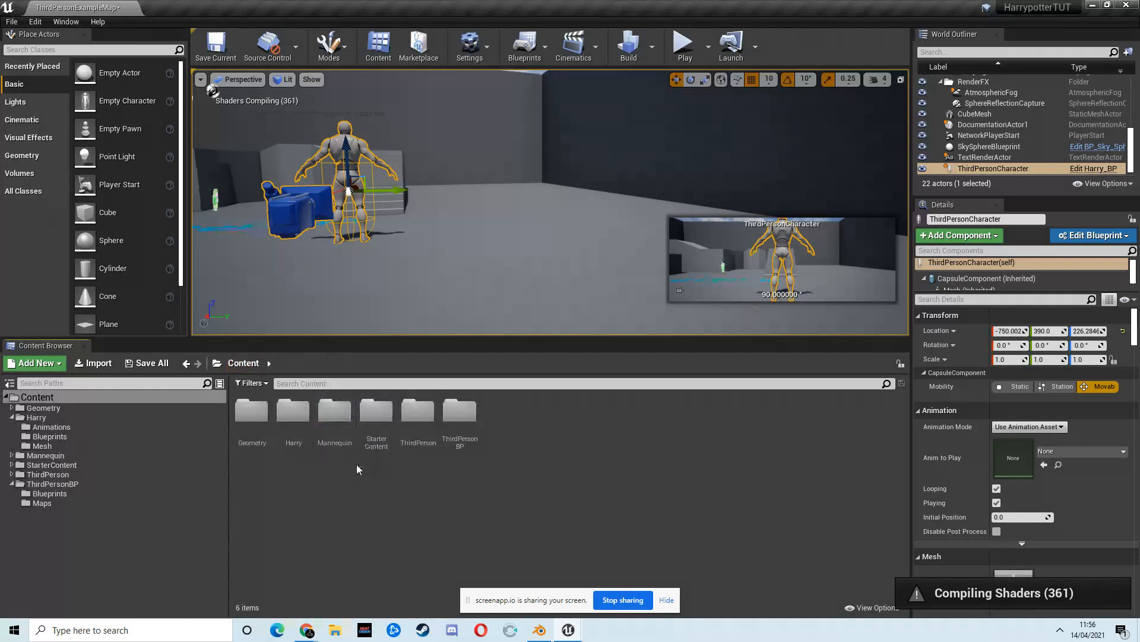
click(293, 410)
double_click(293, 410)
click(291, 415)
double_click(291, 415)
double_click(252, 410)
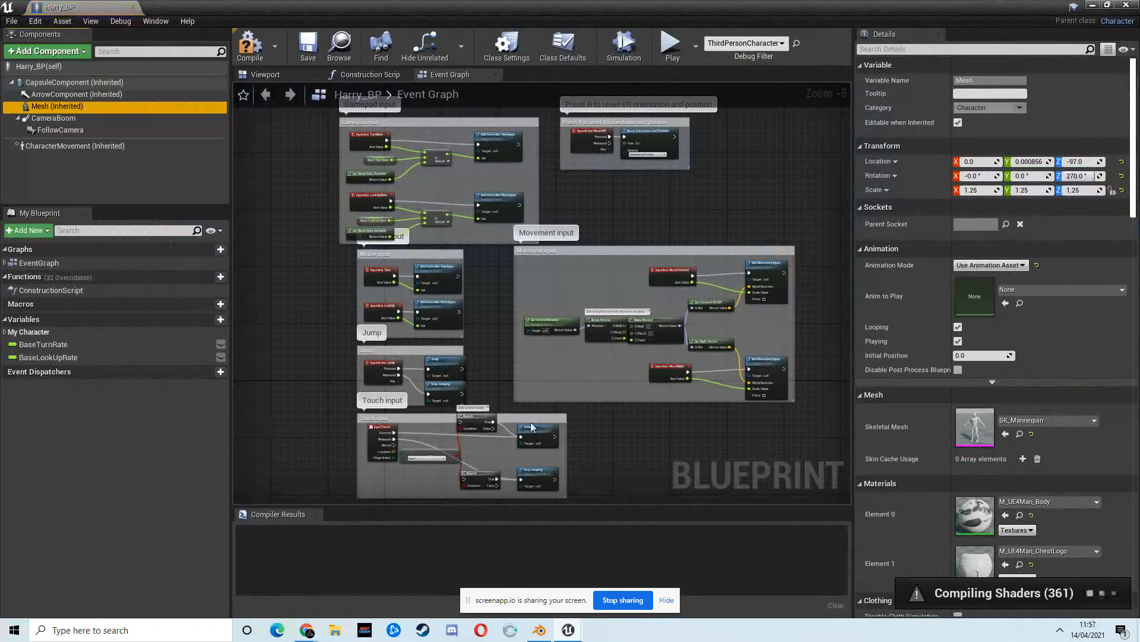
click(277, 74)
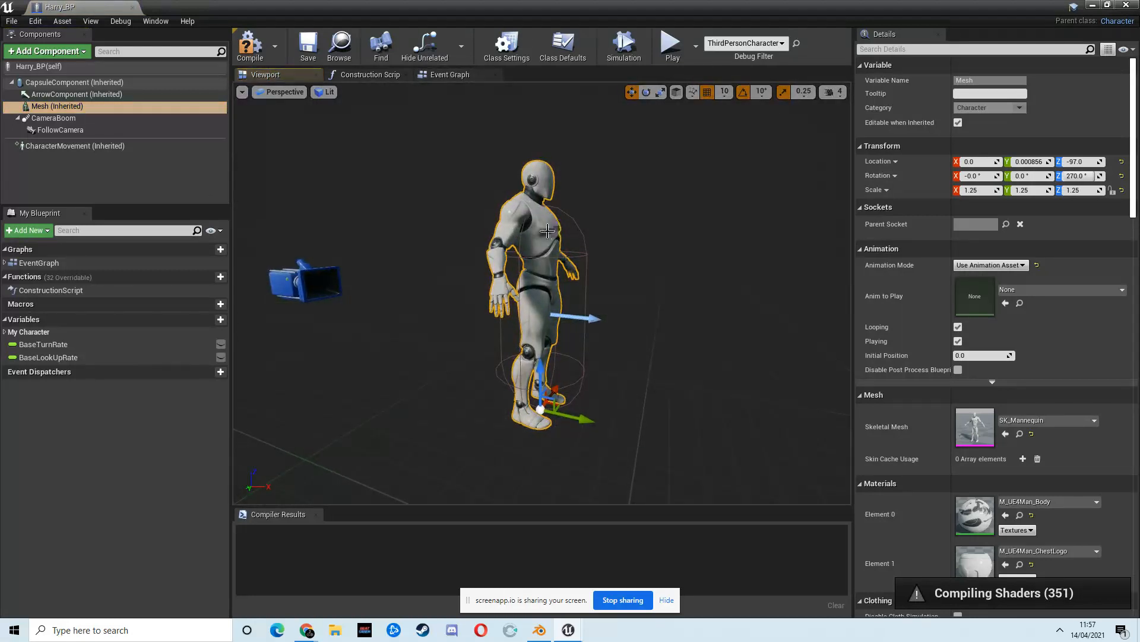
Set the skeletal mesh of Harry_BP's Mesh component to Harry, compile the blueprint, and minimize its editor
click(1072, 420)
click(999, 259)
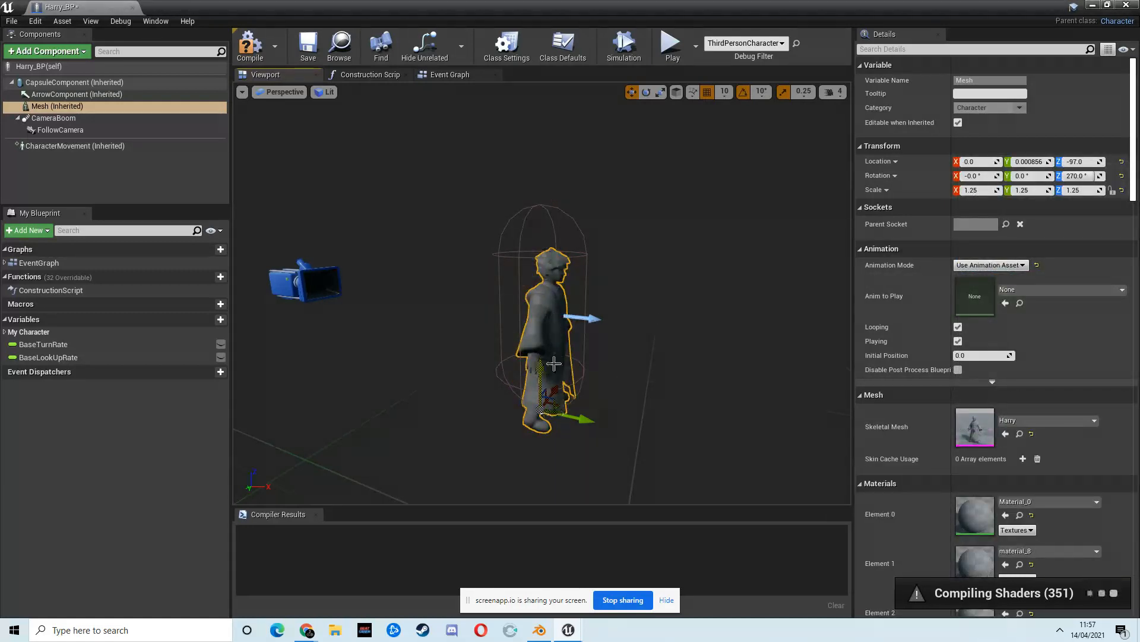
click(250, 45)
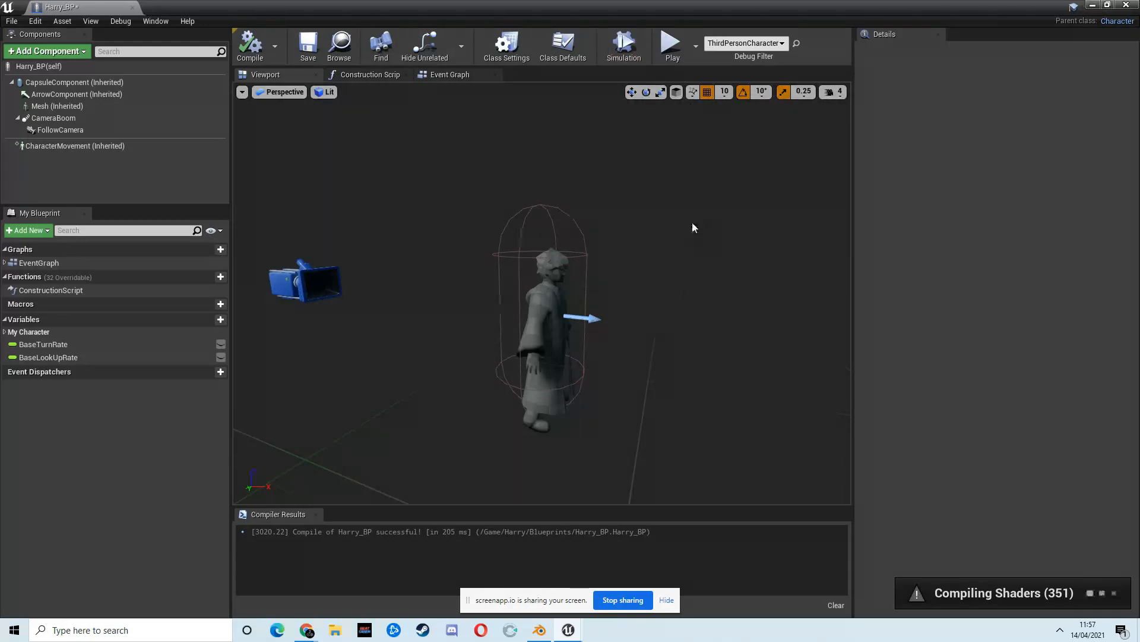
click(1091, 4)
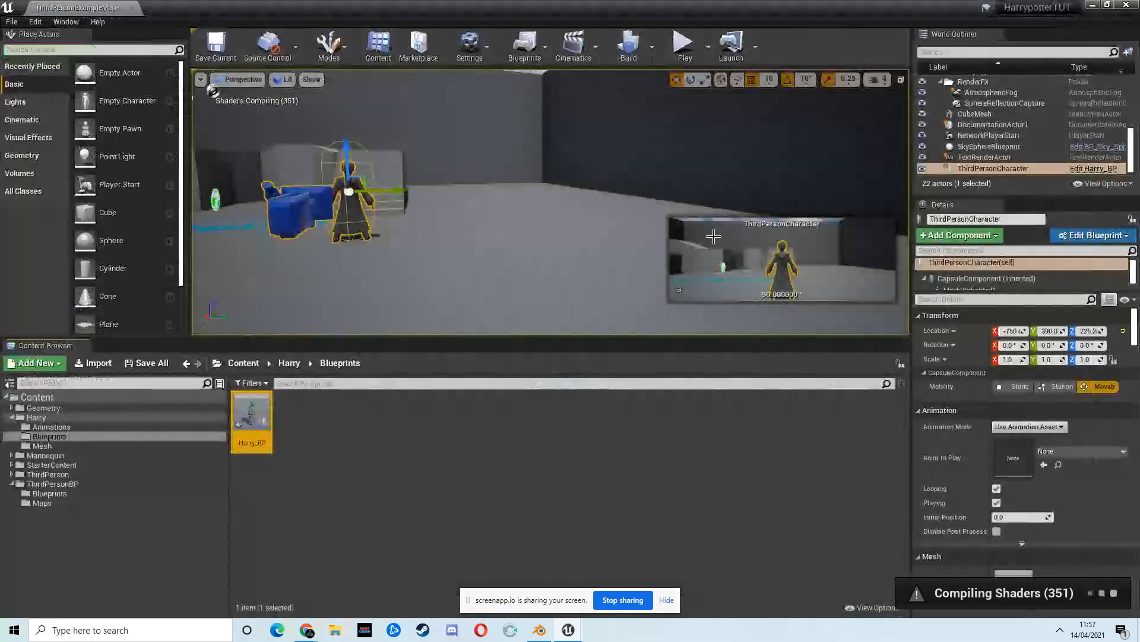
Switch to the rigged Harry file in Blender and open the Animation workspace
key(alt+Tab)
middle_drag(475, 229, 705, 176)
click(410, 23)
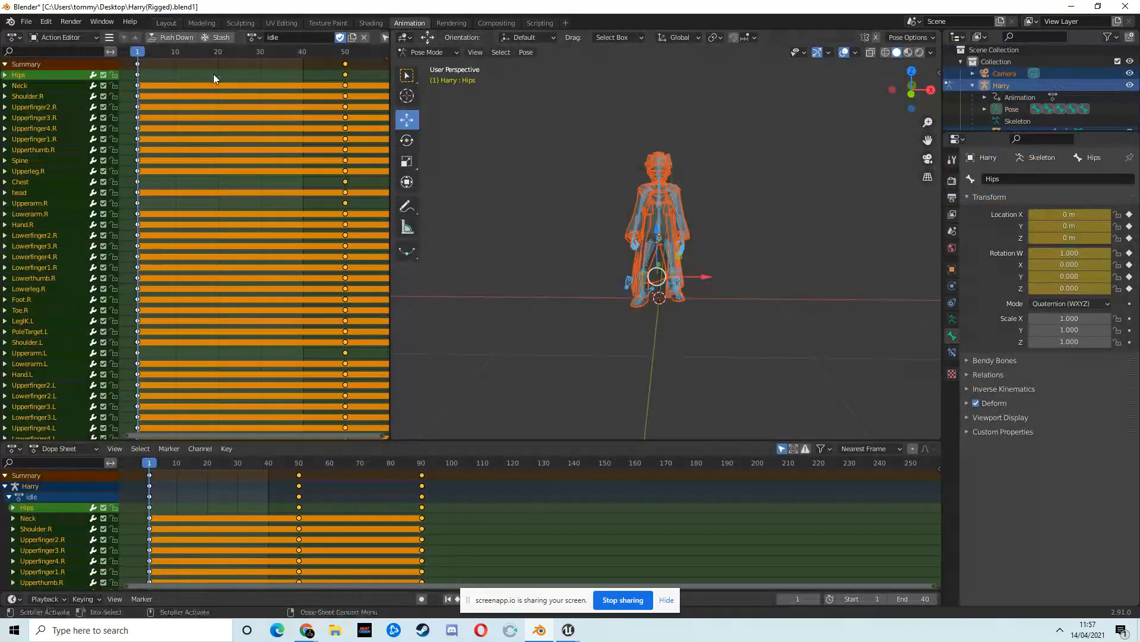
Change the Action Editor area to a 3D Viewport
click(14, 37)
click(37, 70)
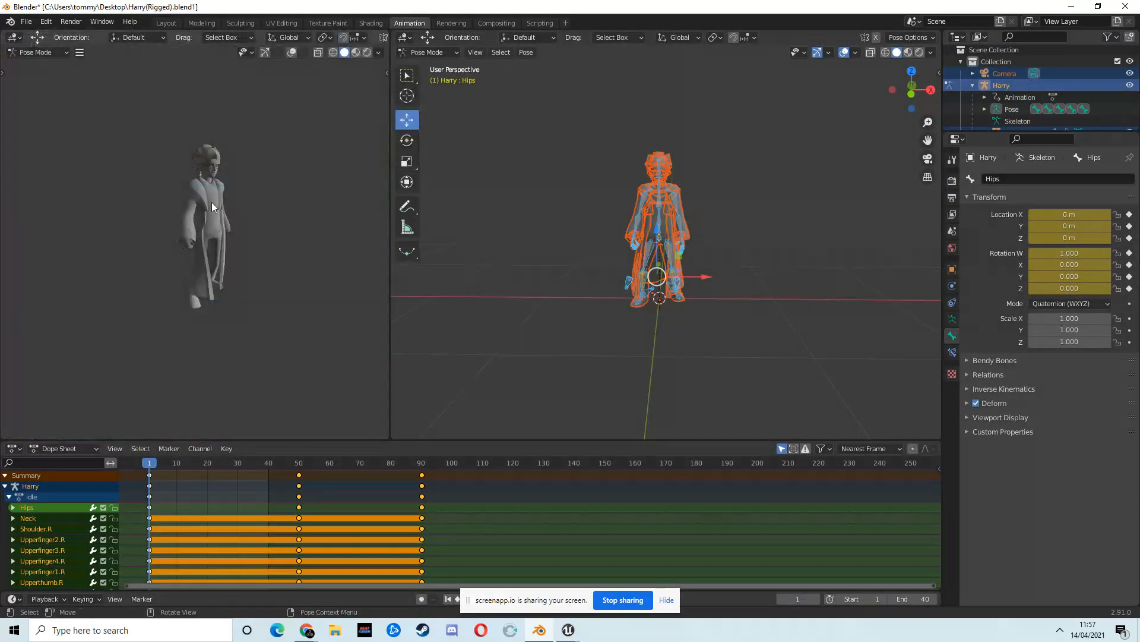
middle_drag(451, 226, 779, 201)
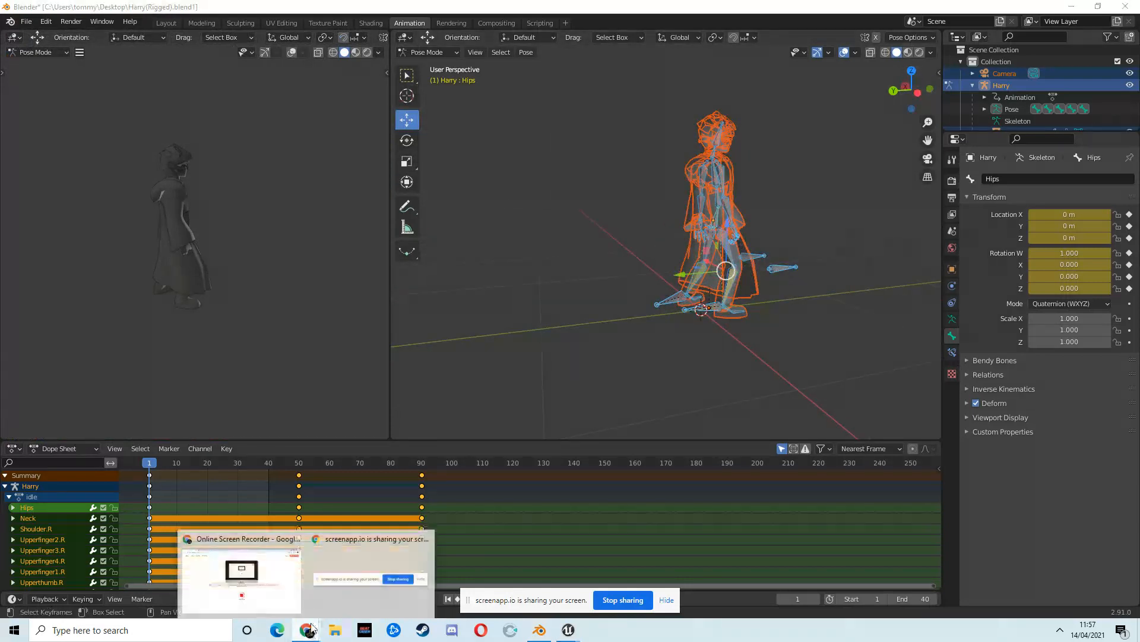
click(247, 531)
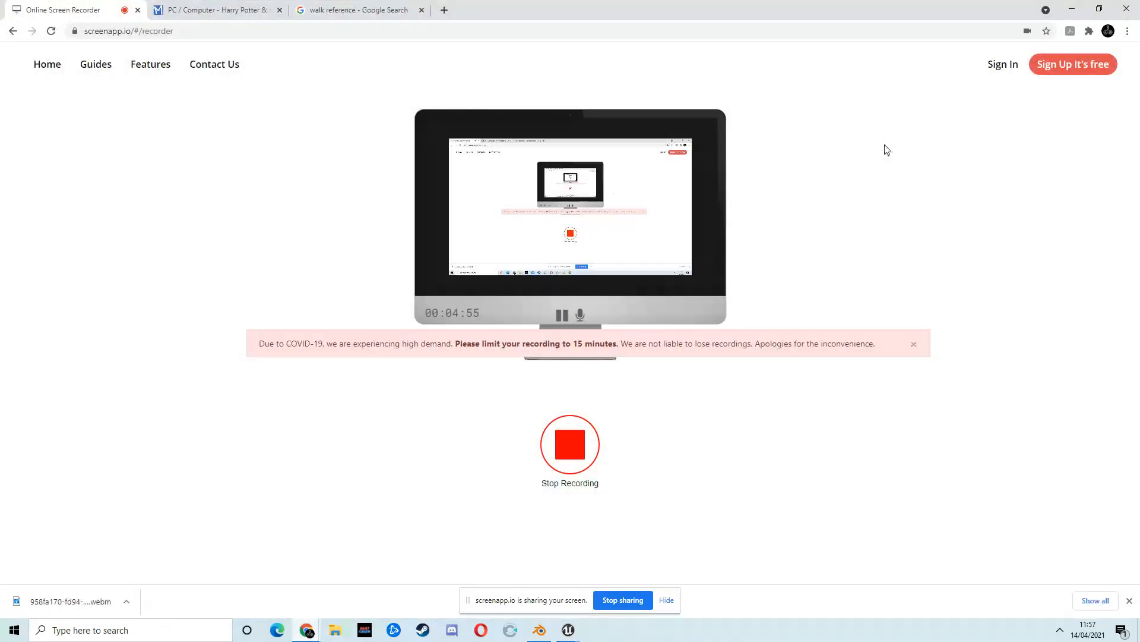
click(1072, 9)
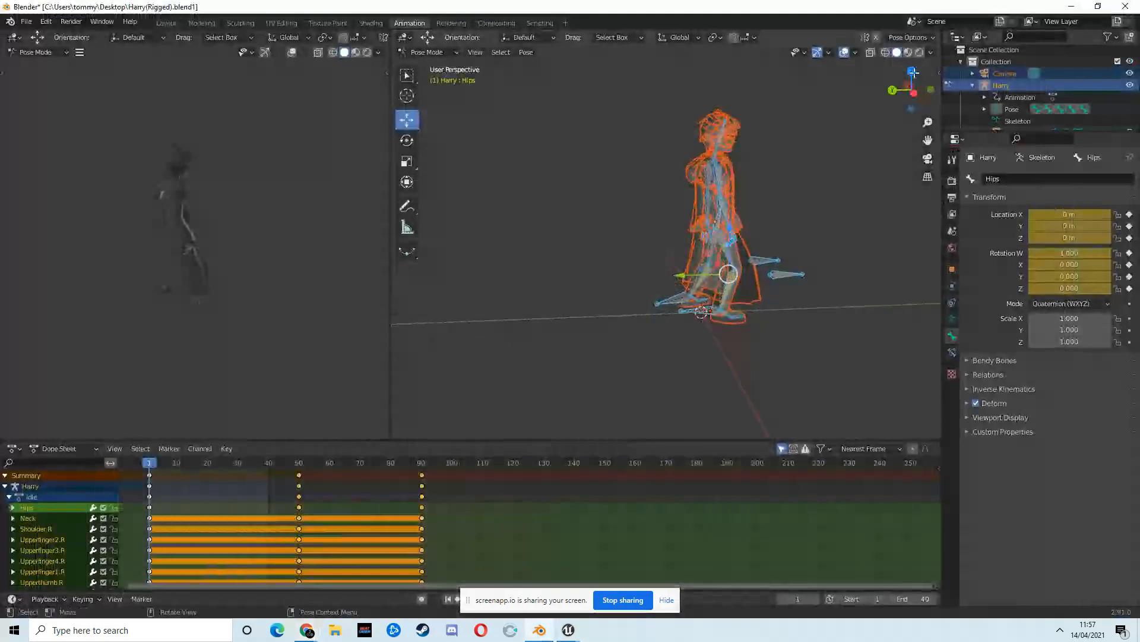
Show the character in left orthographic view in an enlarged viewport, and undo the selection of all bones
click(916, 93)
scroll(593, 234, up, 2)
shift+middle_drag(593, 234, 713, 221)
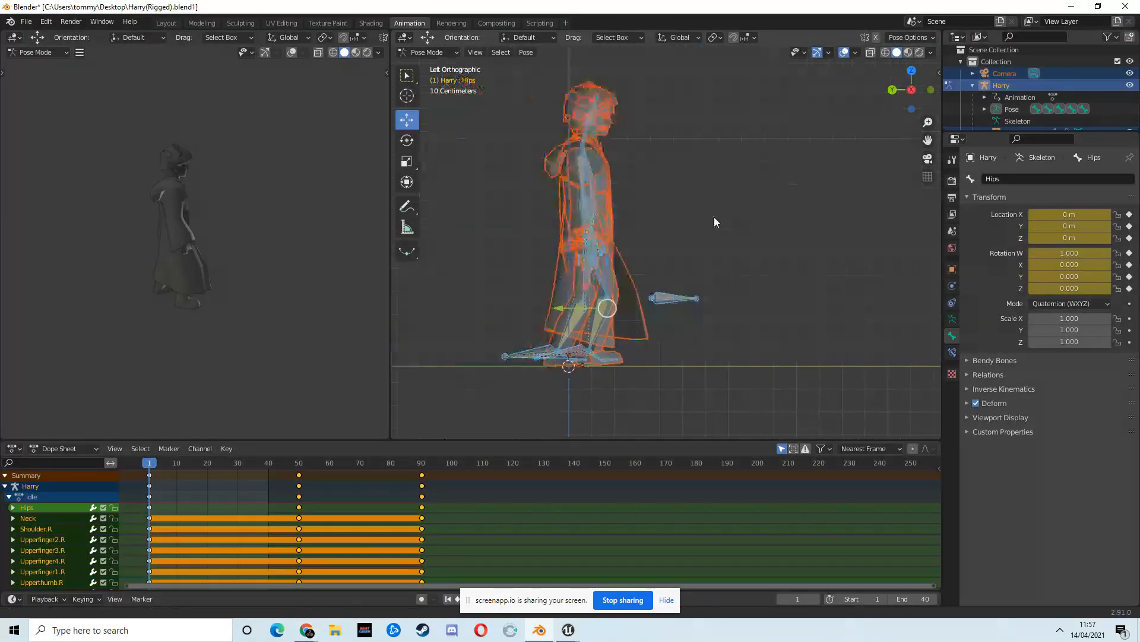
drag(391, 294, 236, 296)
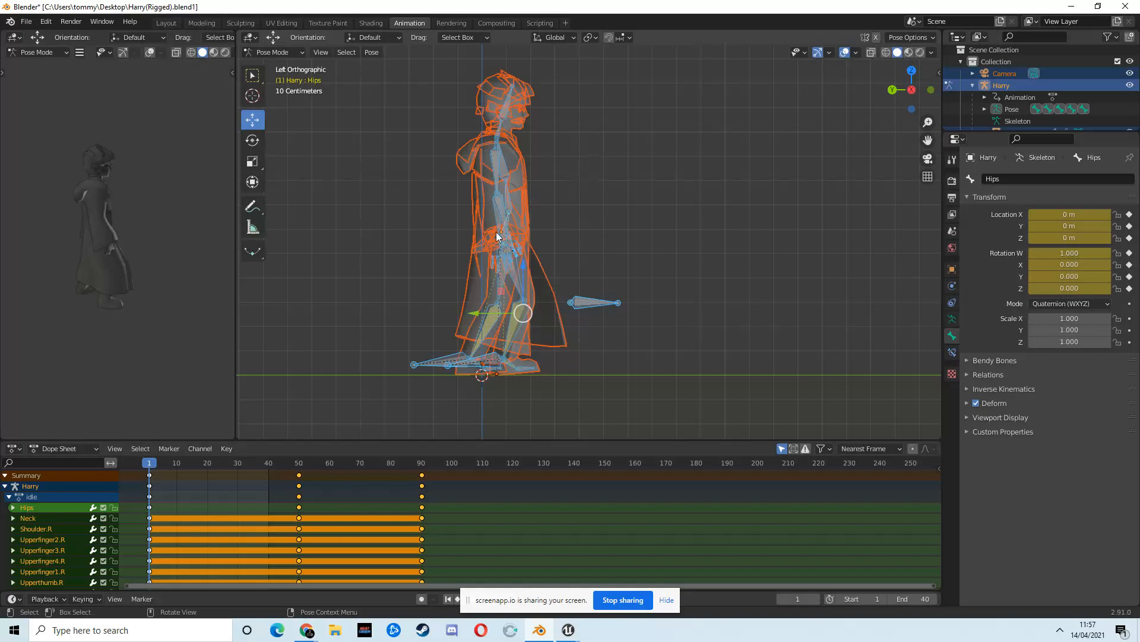
key(ctrl+z)
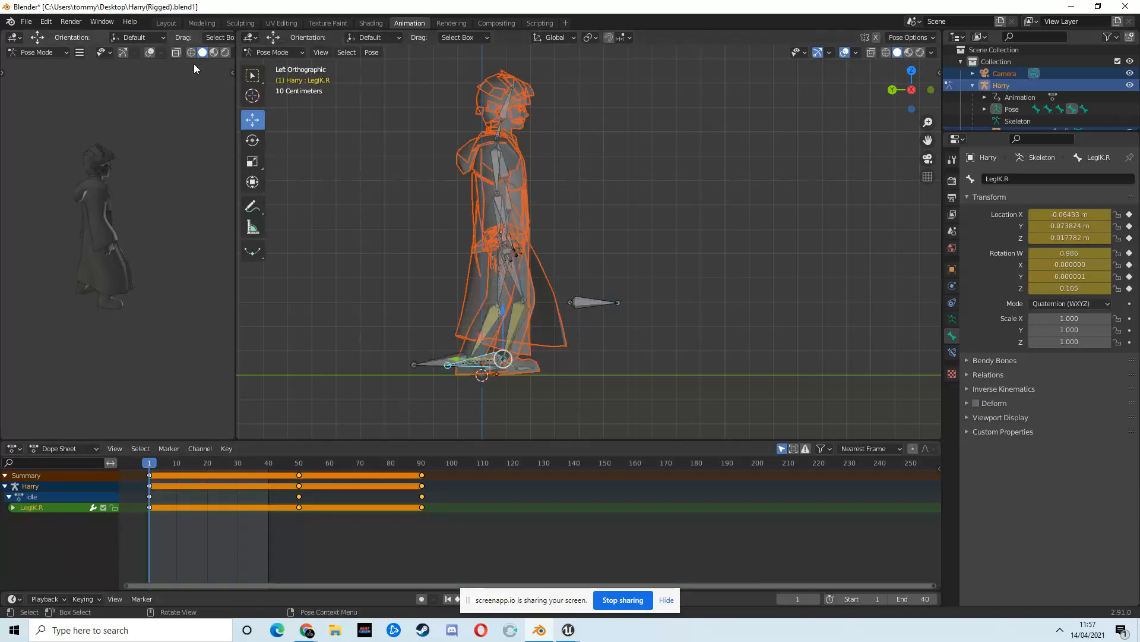
Turn the extra 3D Viewport area back into the Action Editor and widen it to show the action controls
drag(238, 96, 286, 96)
click(14, 37)
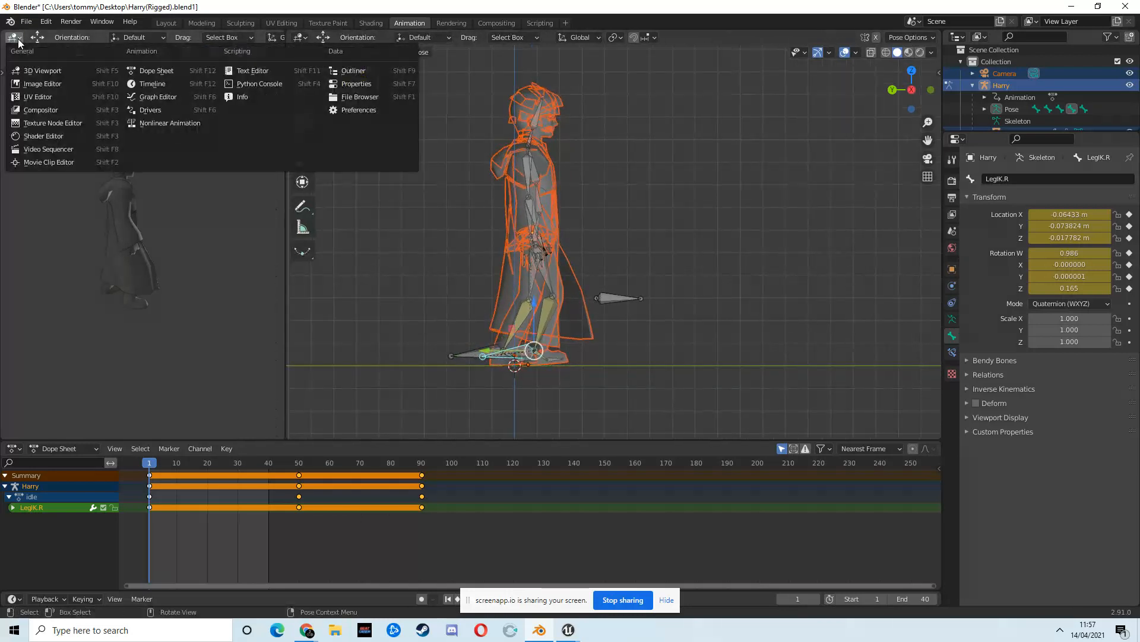
click(151, 70)
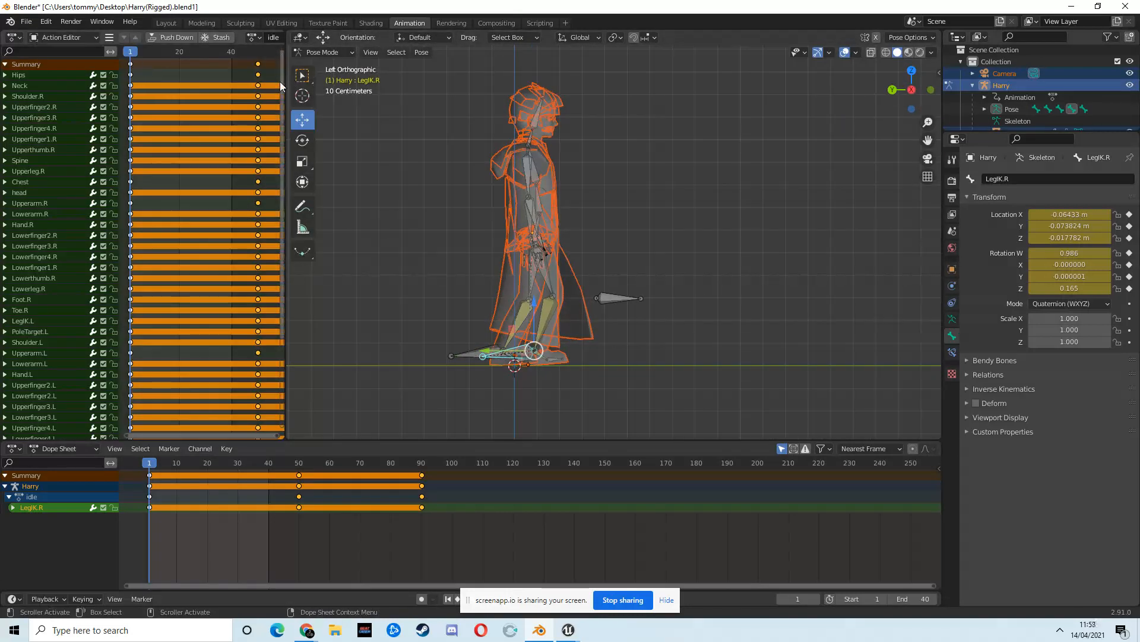
drag(286, 82, 372, 82)
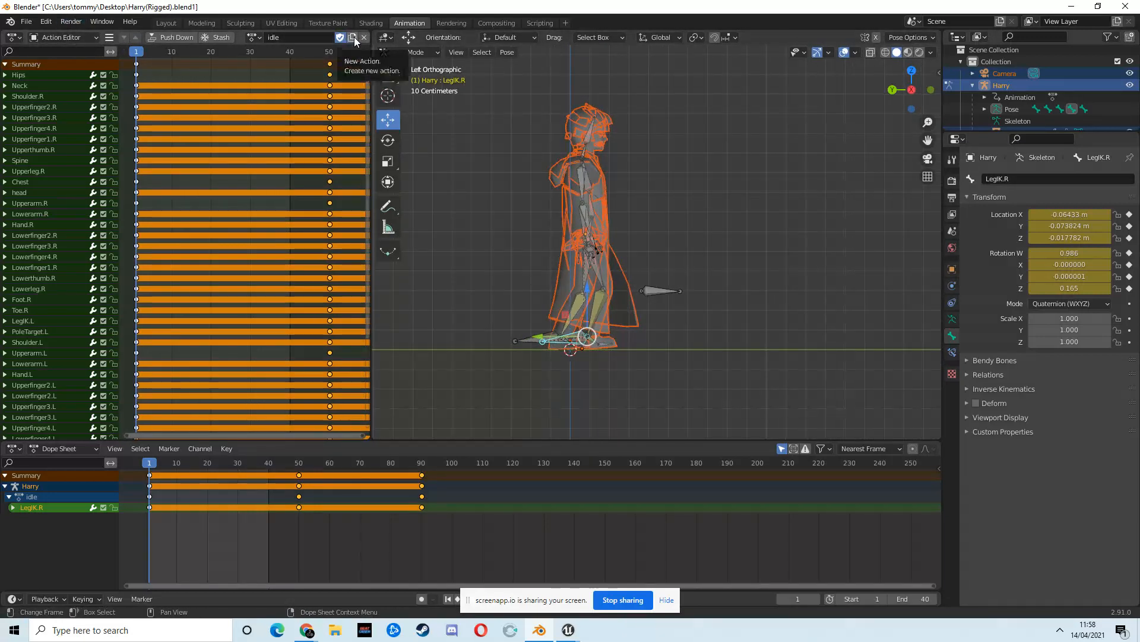
Make Walk the armature's active action and enable its fake user so it is kept
click(255, 37)
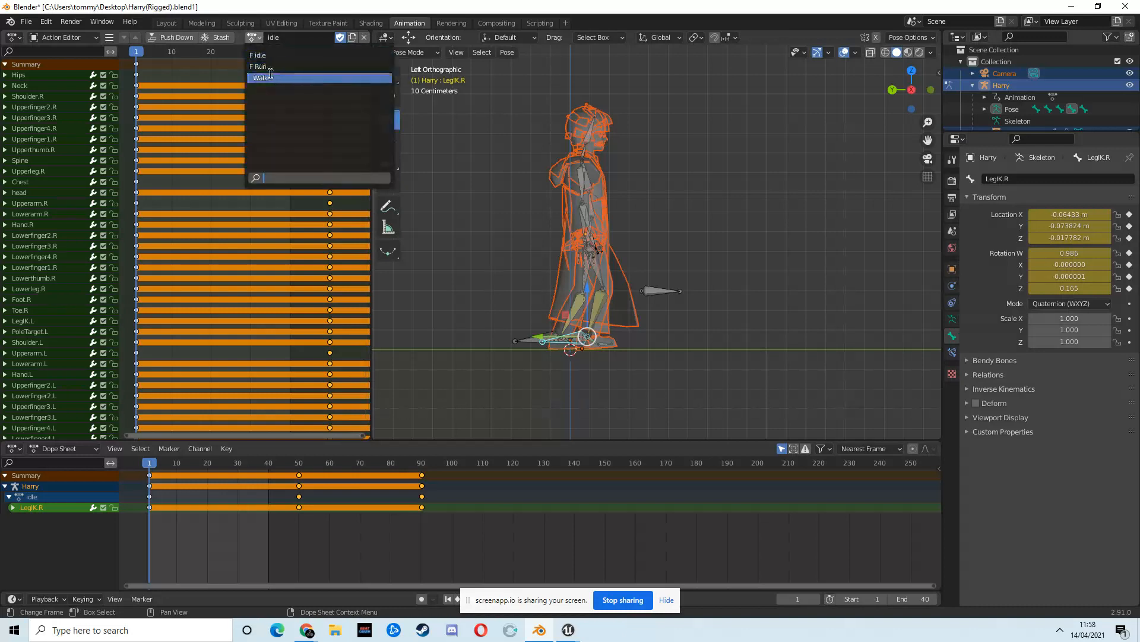
click(264, 76)
click(339, 38)
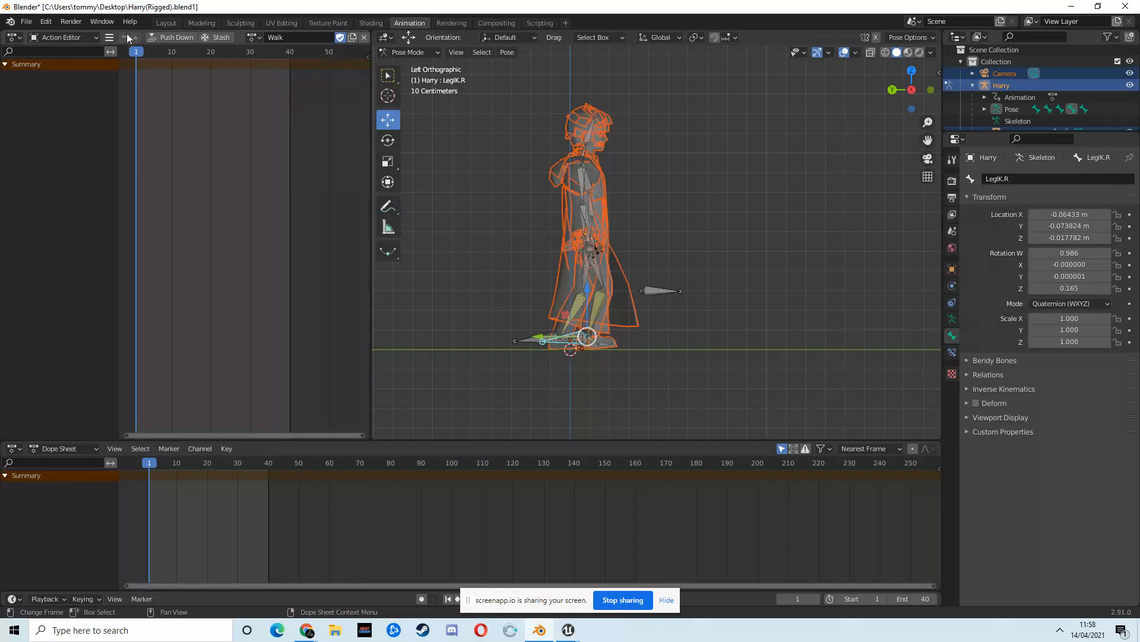
Turn the Action Editor area back into a 3D Viewport
click(255, 37)
click(258, 41)
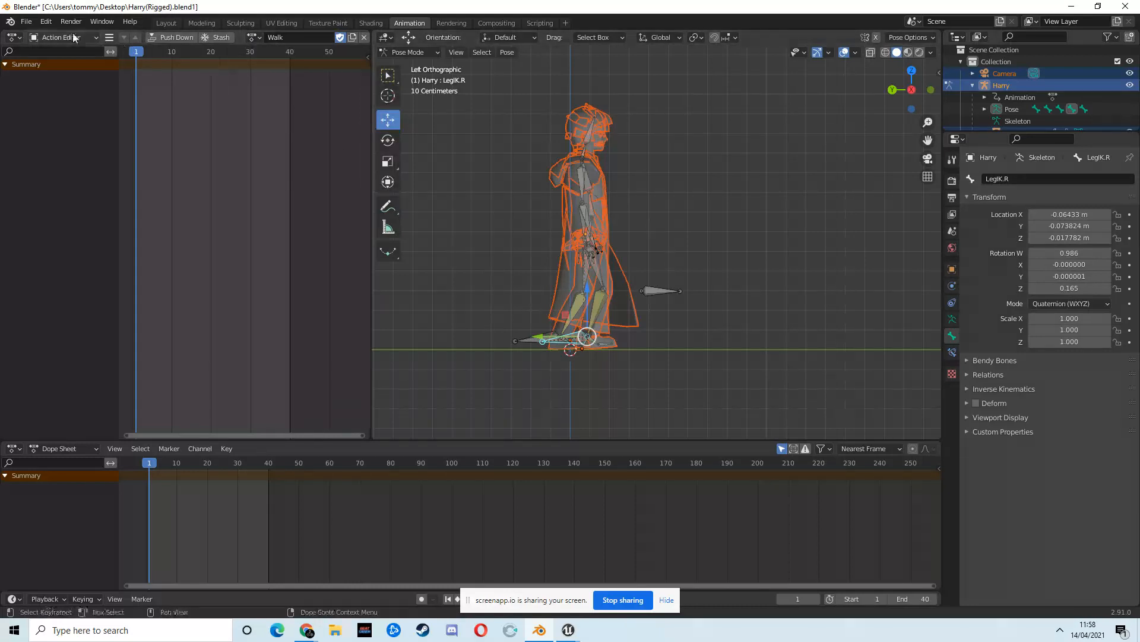
click(12, 37)
click(33, 69)
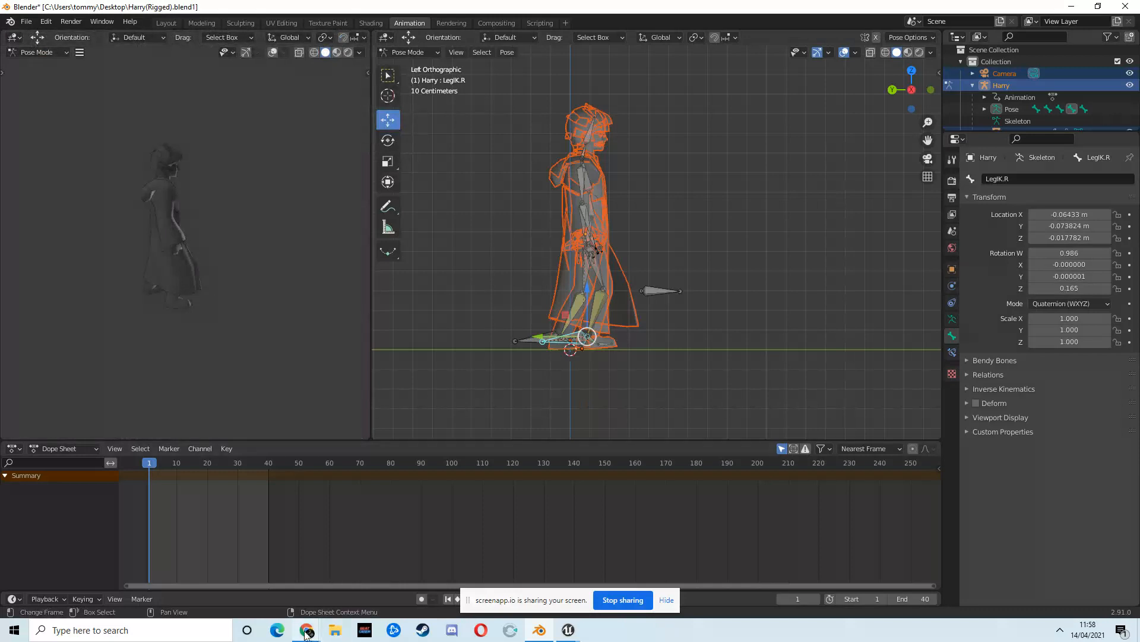
Switch to Chrome, examine the walk cycle drawing in the walk reference image results, and return to Blender
click(272, 554)
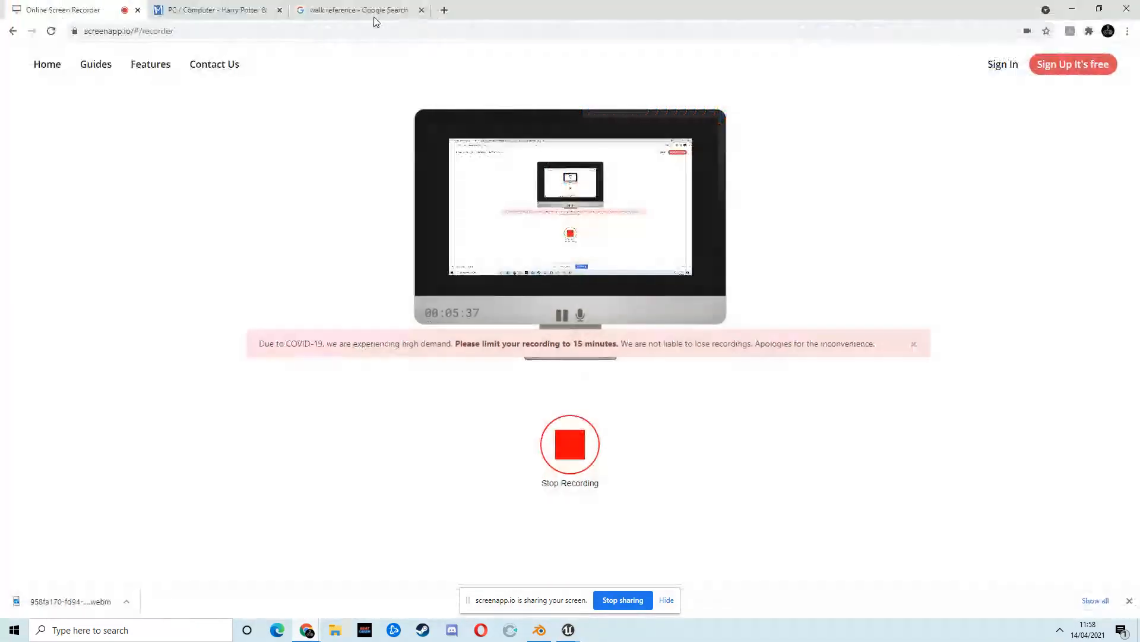
click(356, 11)
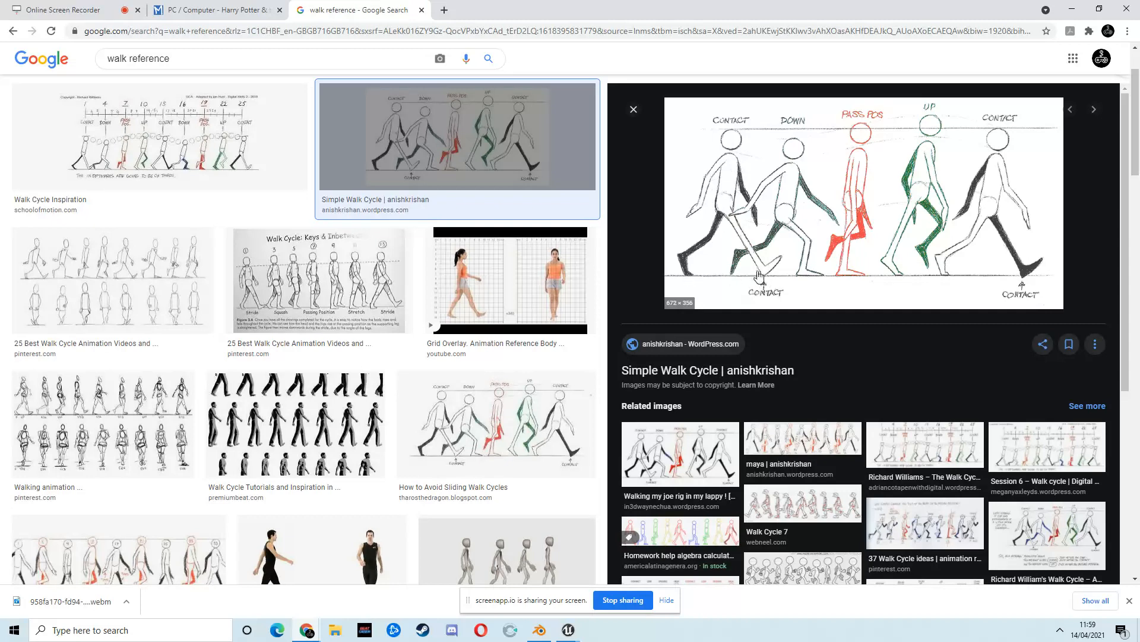
click(1072, 9)
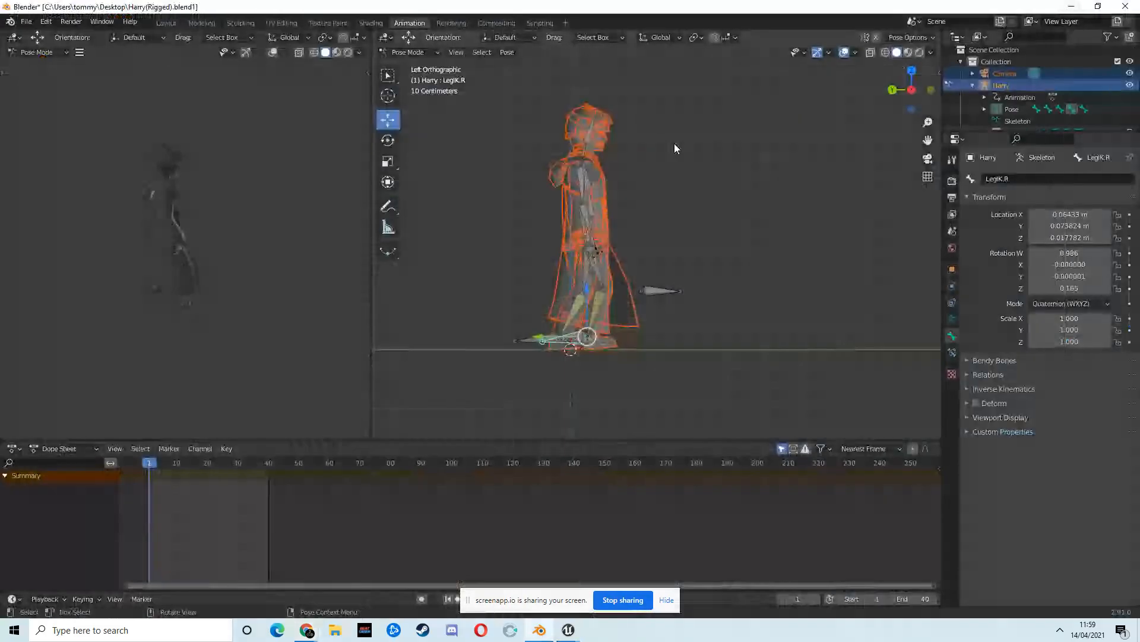
Reset all bones to the rest pose and rotate both upper arms down toward the body
middle_drag(708, 341, 652, 298)
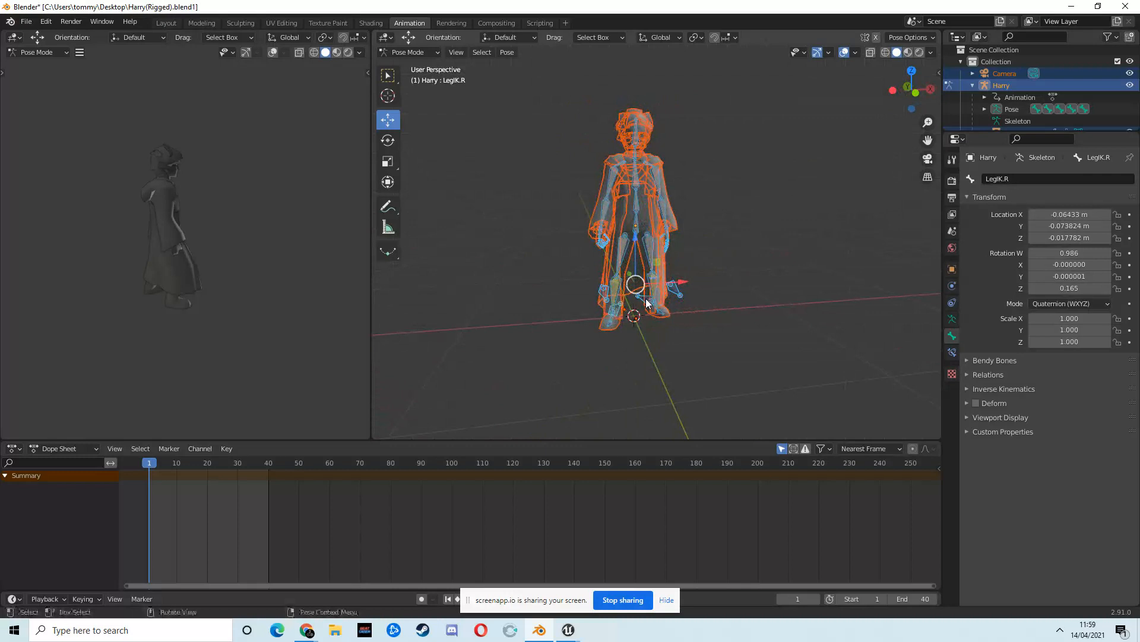
key(ctrl+z)
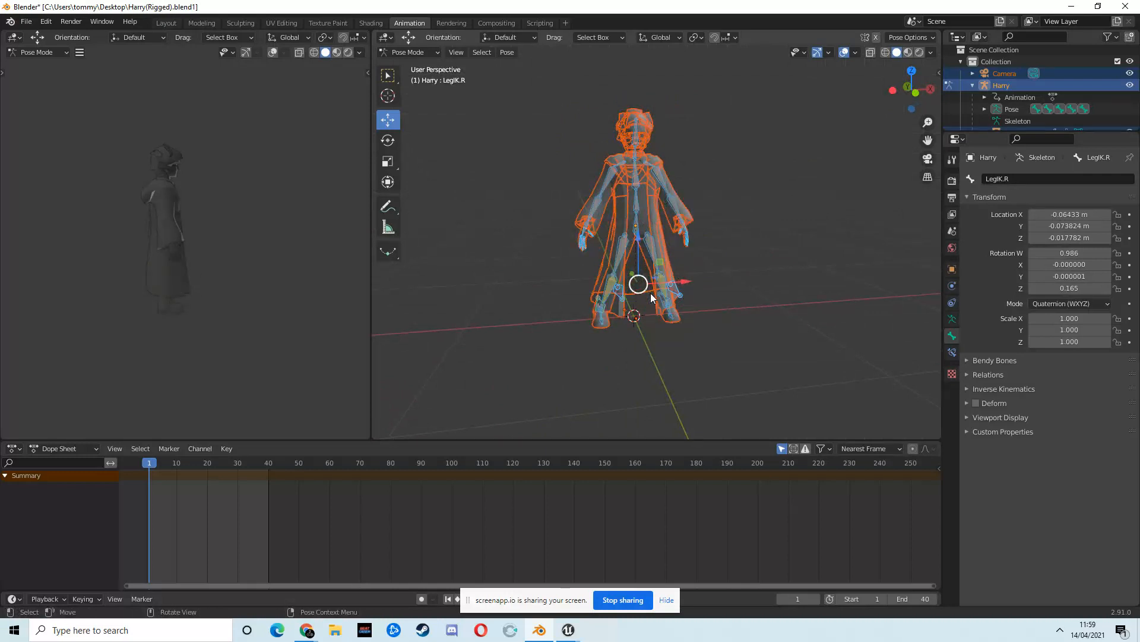
click(610, 182)
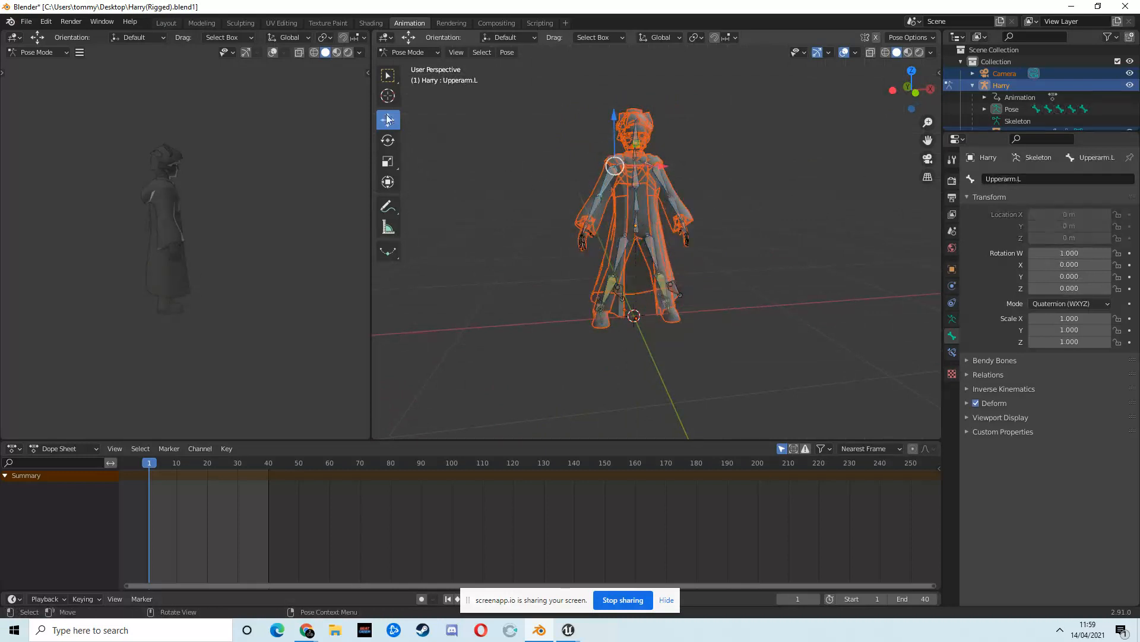
click(388, 141)
drag(570, 143, 574, 167)
click(660, 178)
drag(684, 148, 695, 134)
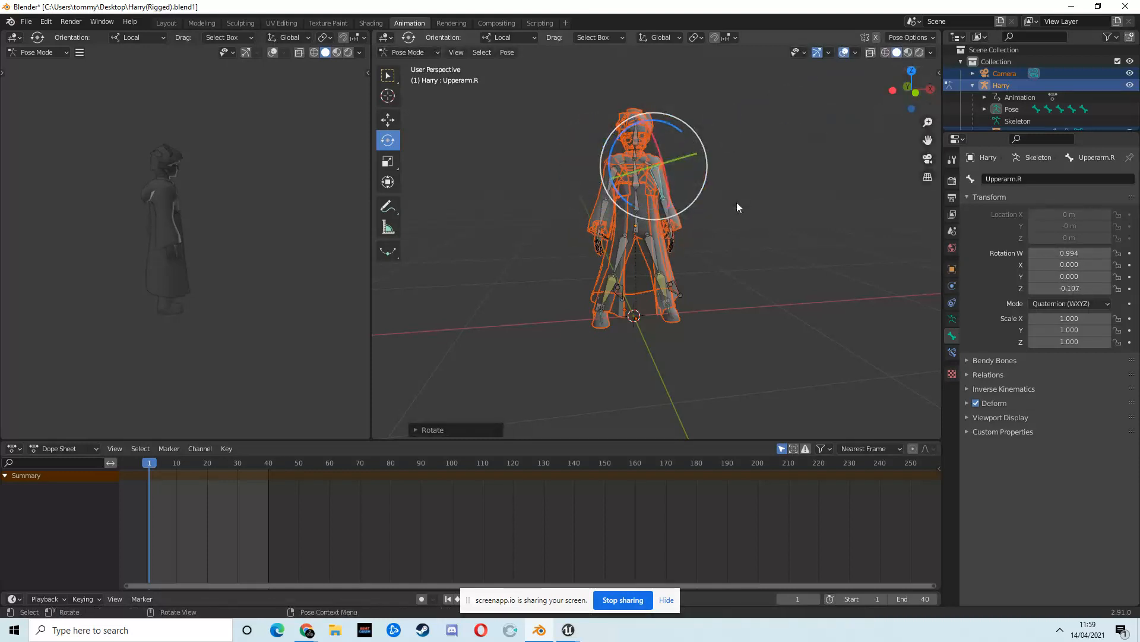
Working from the left orthographic view, move LegIK.R about 0.19 m forward and shift the Hips bone slightly
middle_drag(736, 202, 865, 174)
click(909, 89)
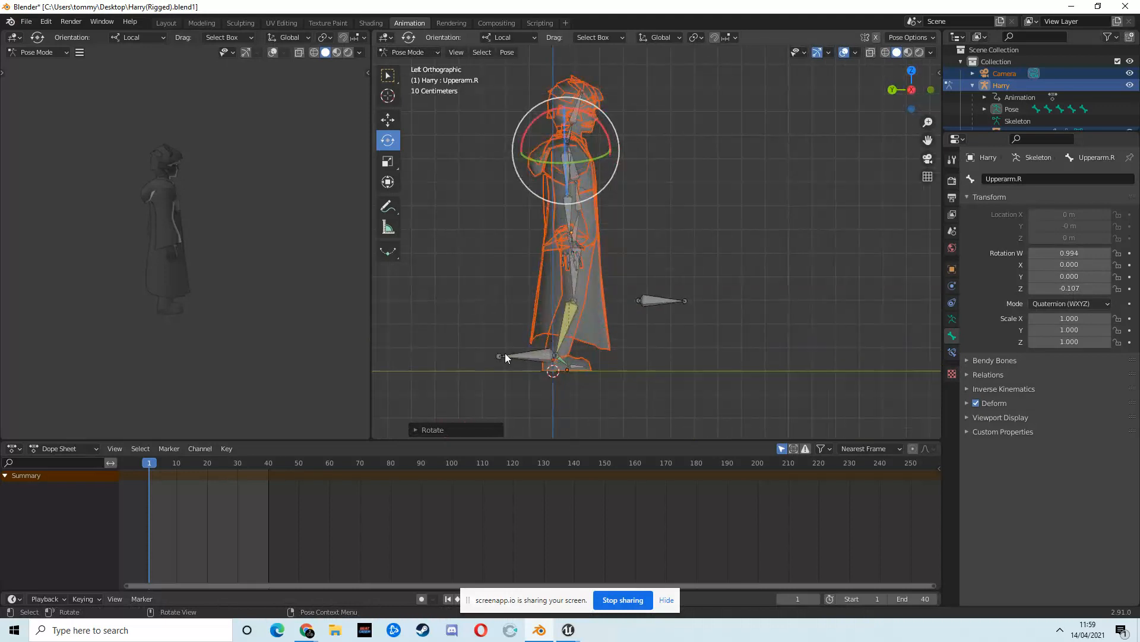
click(536, 357)
key(shift+space)
key(g)
drag(514, 356, 559, 356)
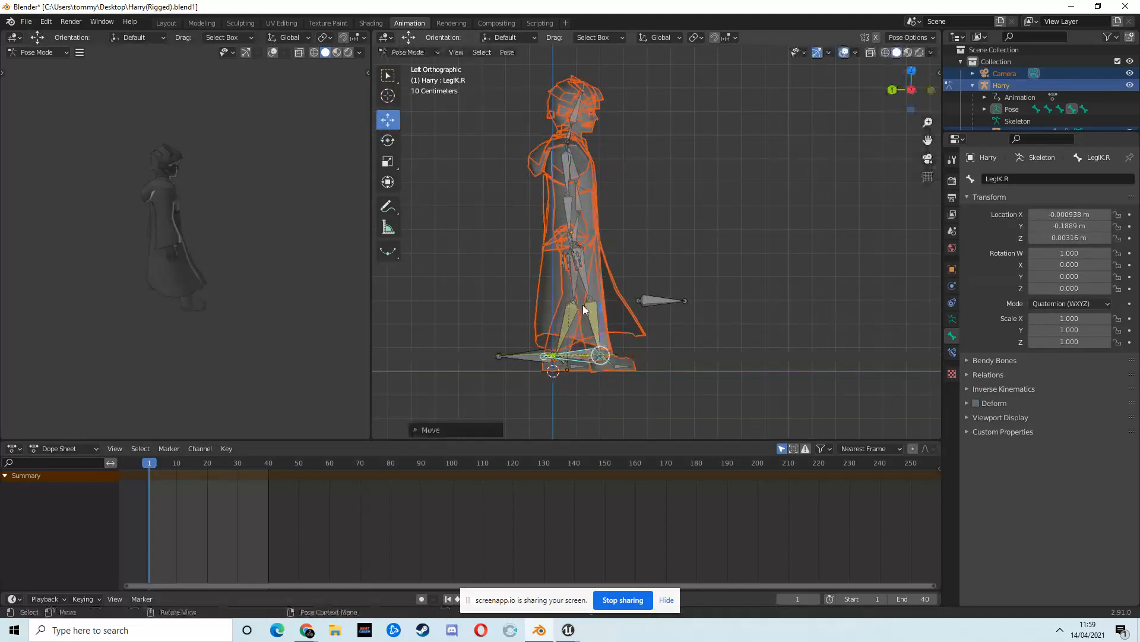
click(576, 226)
drag(574, 209, 573, 206)
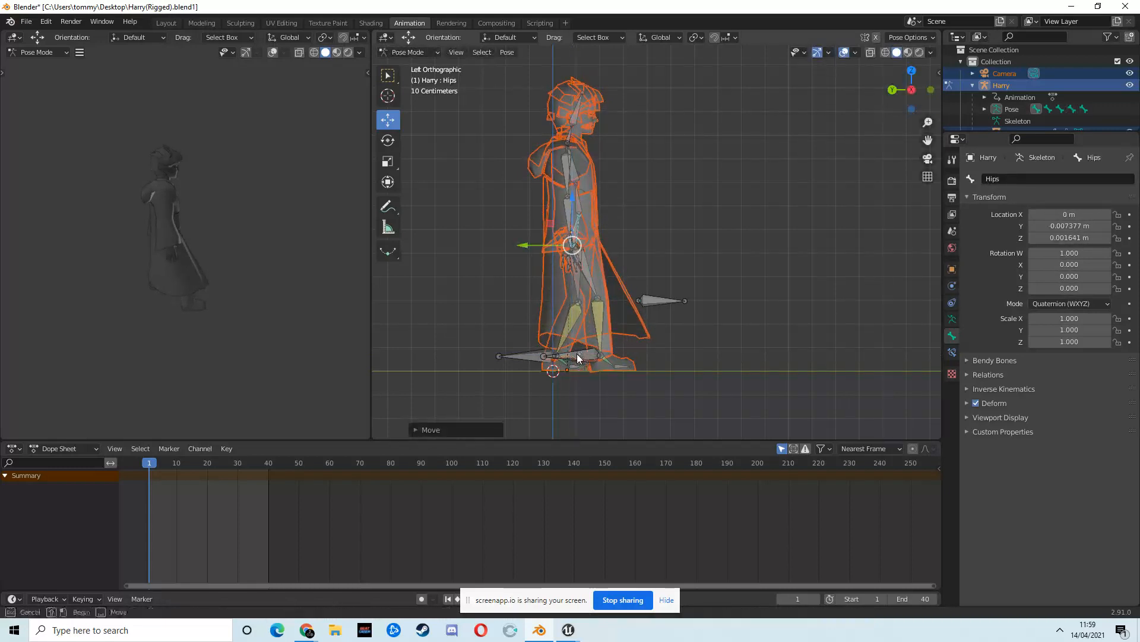
Move LegIK.R further forward and rotate it so the toes of the leading foot lift
click(581, 357)
drag(594, 357, 566, 354)
key(r)
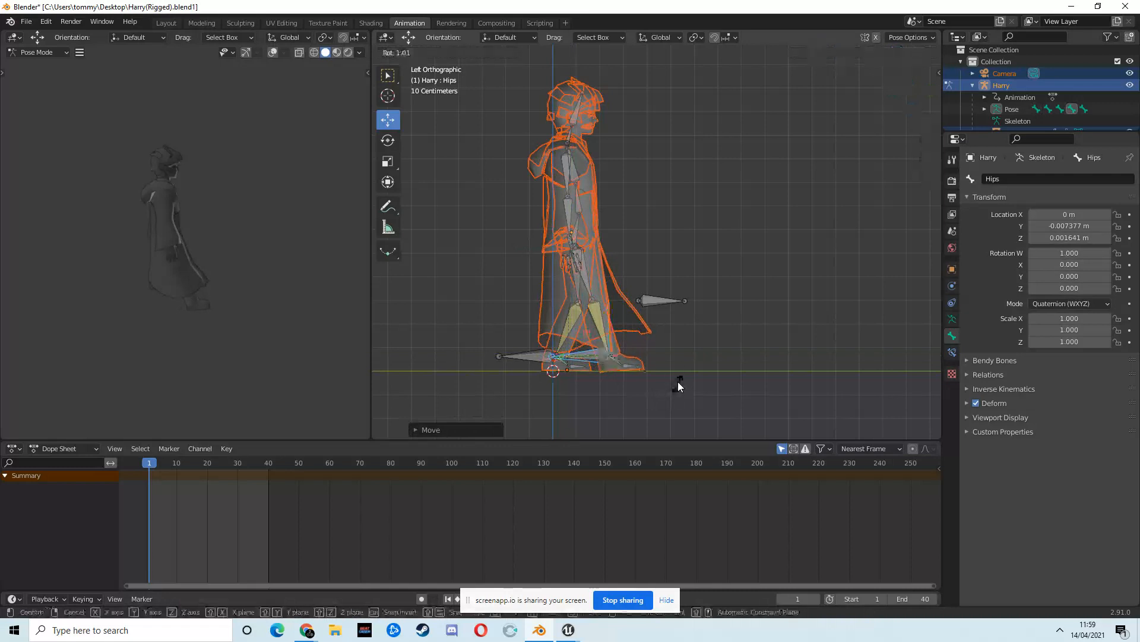
click(601, 331)
Move LegIK.L about 0.09 m back, and rotate the rear toe bone and LegIK.L so the heel lifts
drag(610, 336, 518, 352)
click(549, 364)
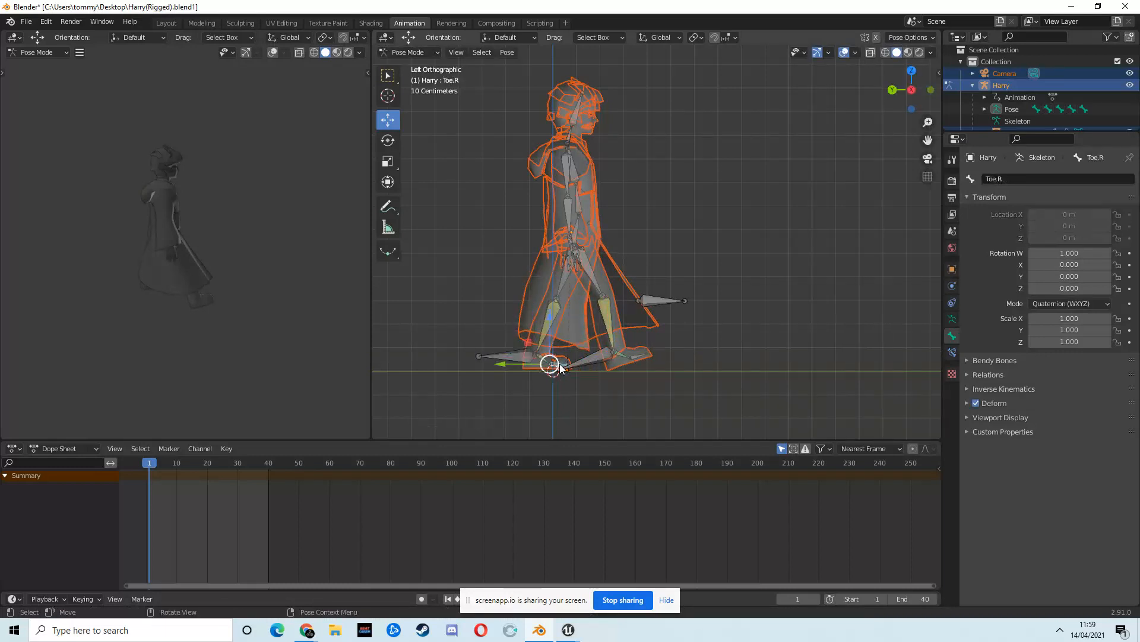
key(r)
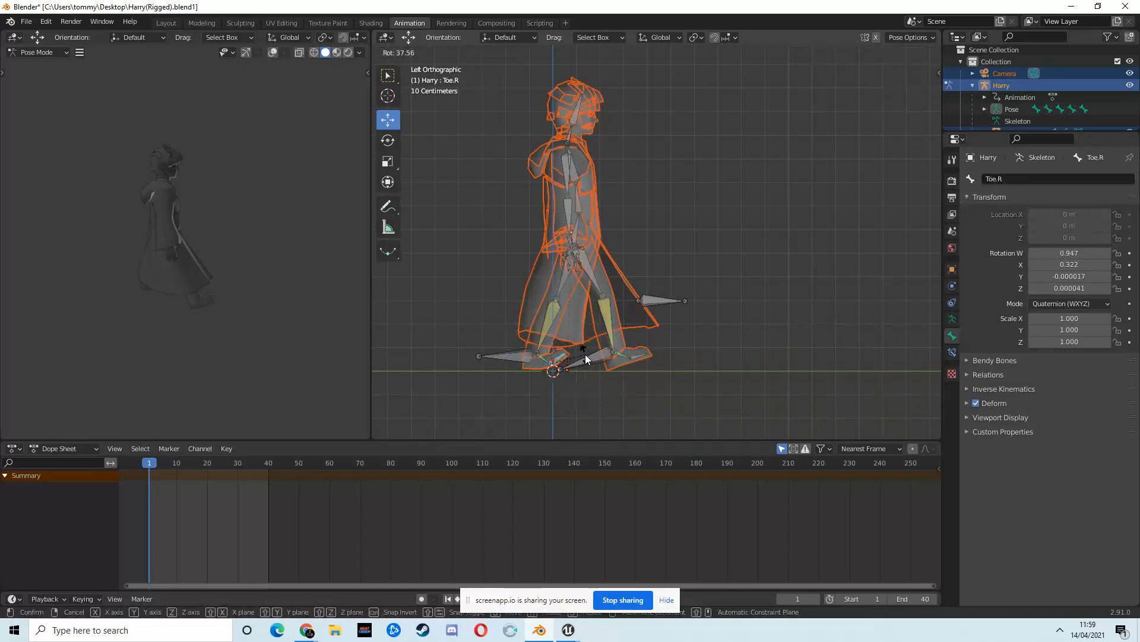
click(585, 354)
click(527, 356)
key(r)
click(583, 407)
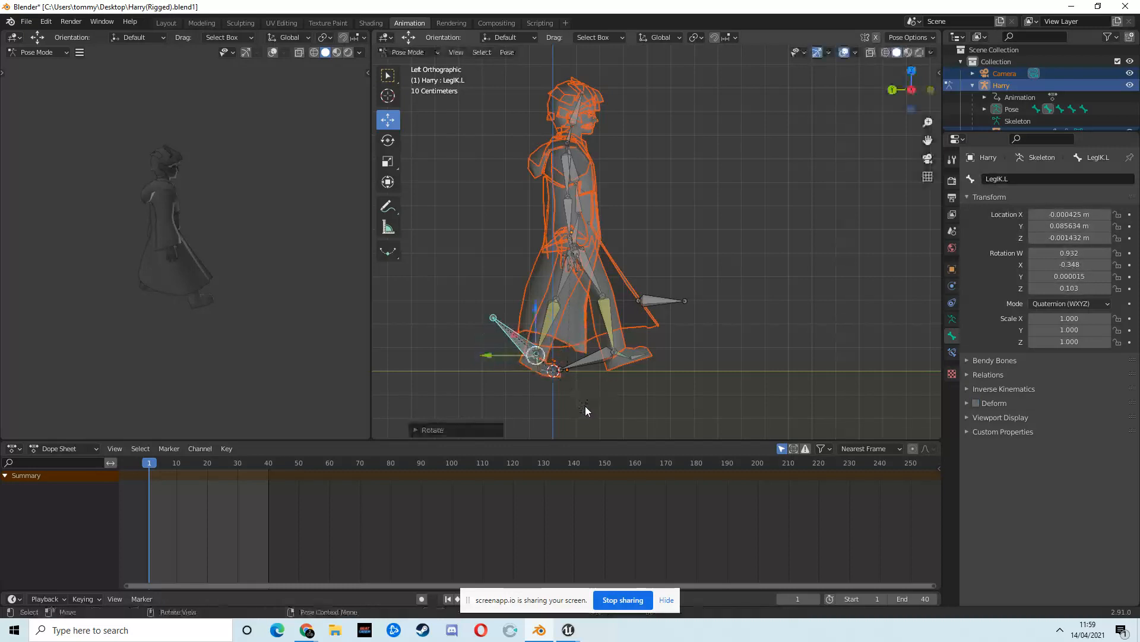
Raise LegIK.L slightly and move it further back along Y, to a Y location of about 0.13 m
key(g)
click(521, 342)
key(g)
key(y)
click(507, 348)
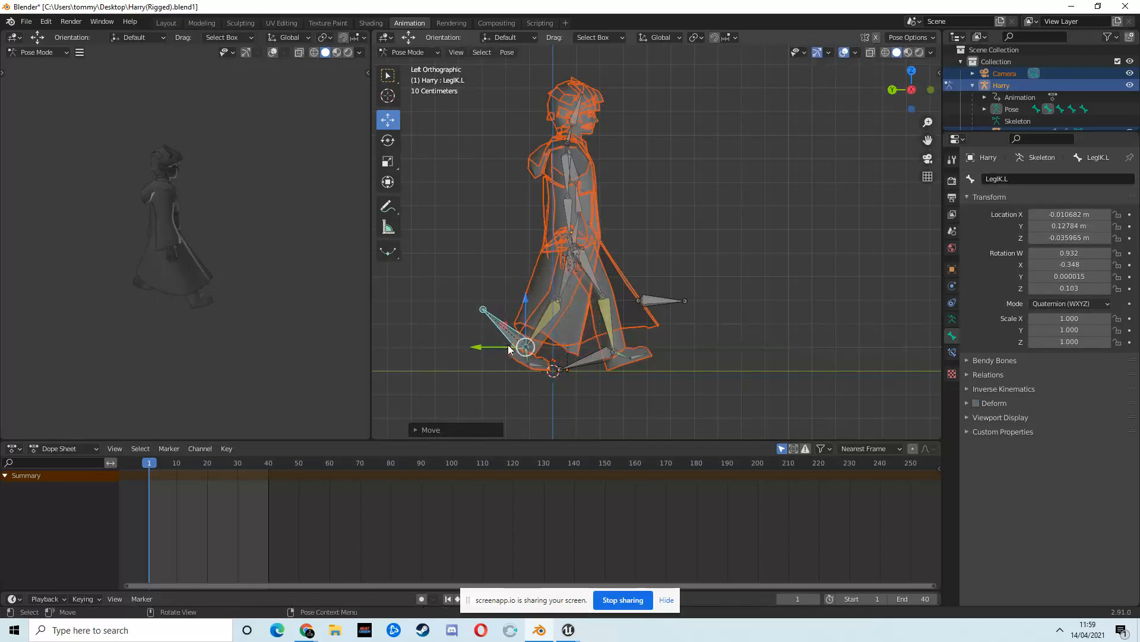
Shift the right leg's IK bone and PoleTarget.R inward so the leading leg lines up under the body
middle_drag(701, 322, 596, 328)
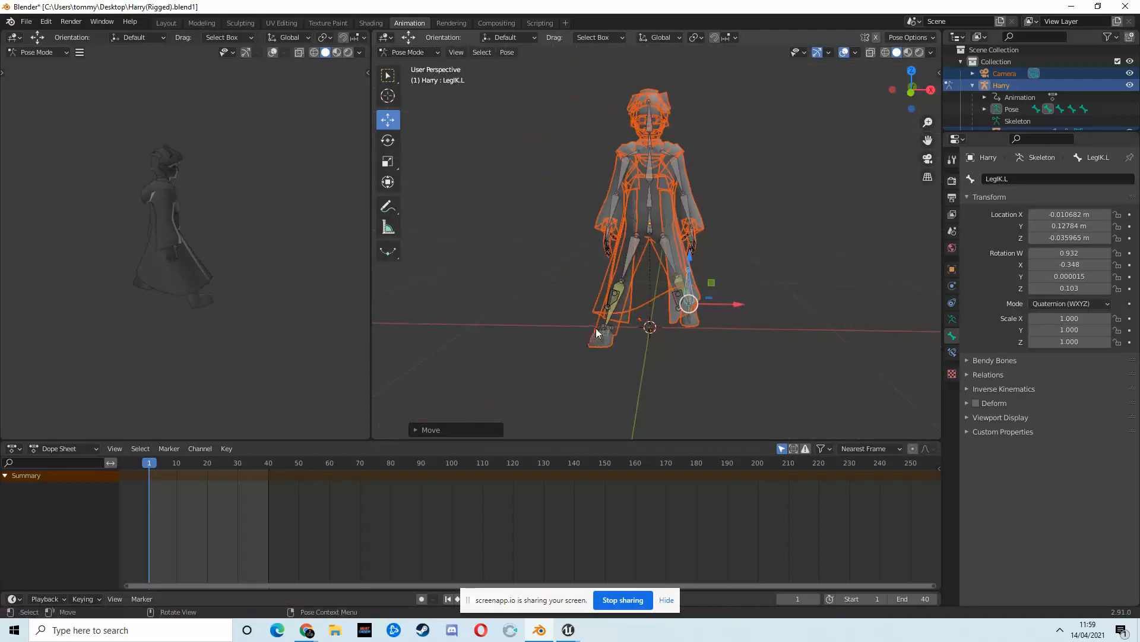
click(607, 332)
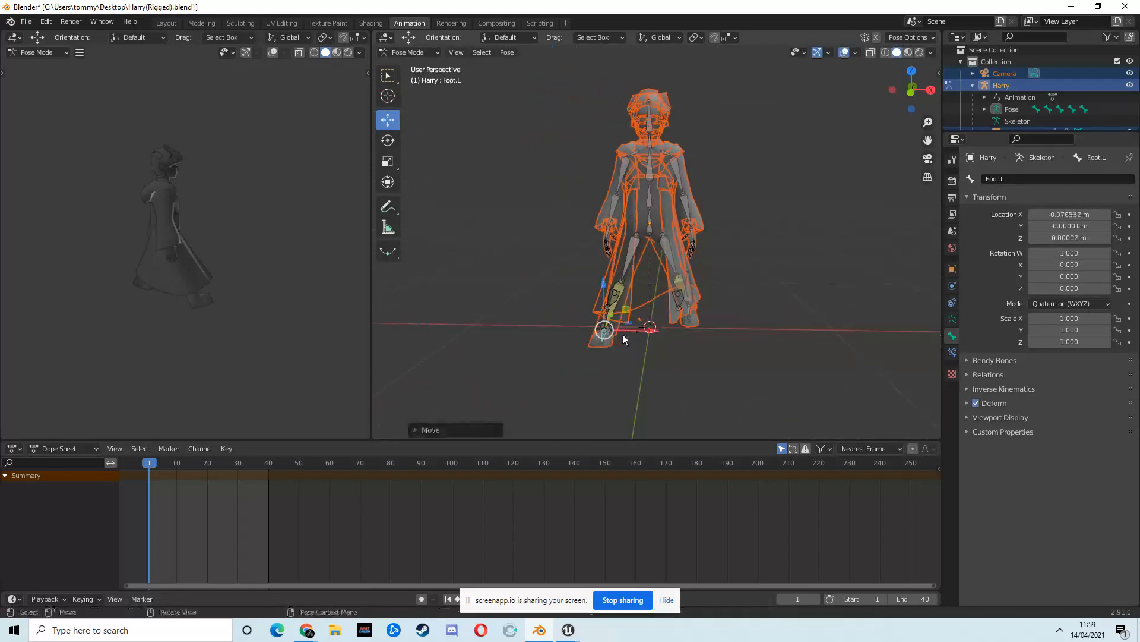
mouse_move(650, 331)
middle_down()
mouse_move(697, 354)
mouse_move(581, 356)
mouse_move(641, 347)
middle_up()
click(583, 361)
drag(624, 348, 648, 339)
drag(609, 300, 678, 301)
middle_drag(653, 345, 653, 312)
click(664, 314)
drag(665, 315, 676, 291)
click(627, 288)
middle_drag(736, 304, 620, 395)
click(775, 184)
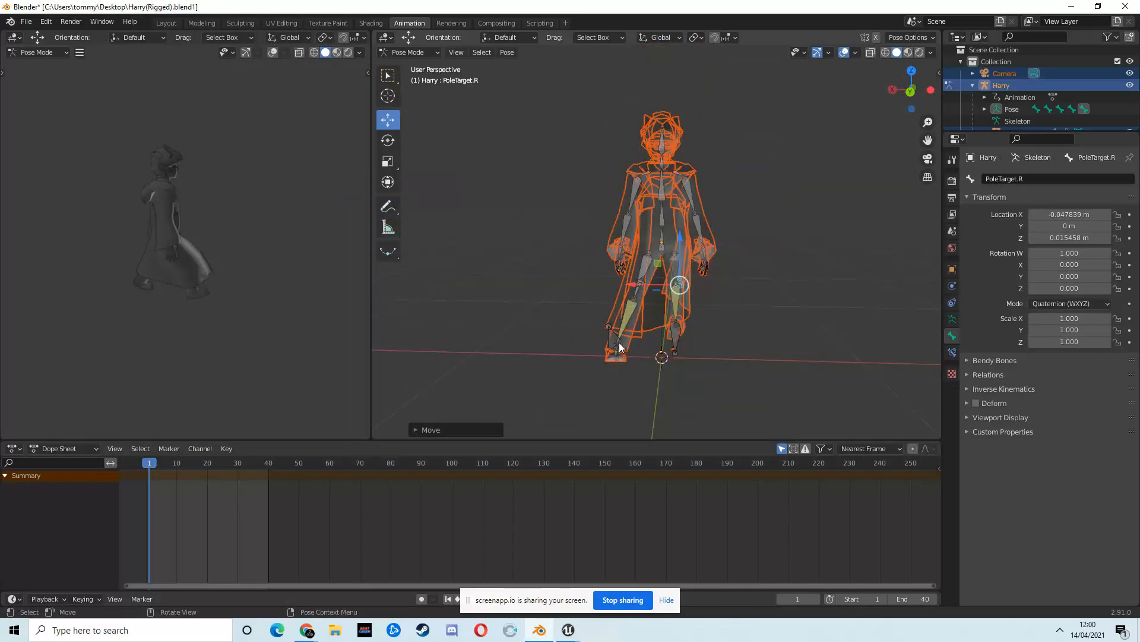
Move LegIK.L inward along the global X axis, to an X location of about 0.11 m
click(619, 346)
key(g)
key(x)
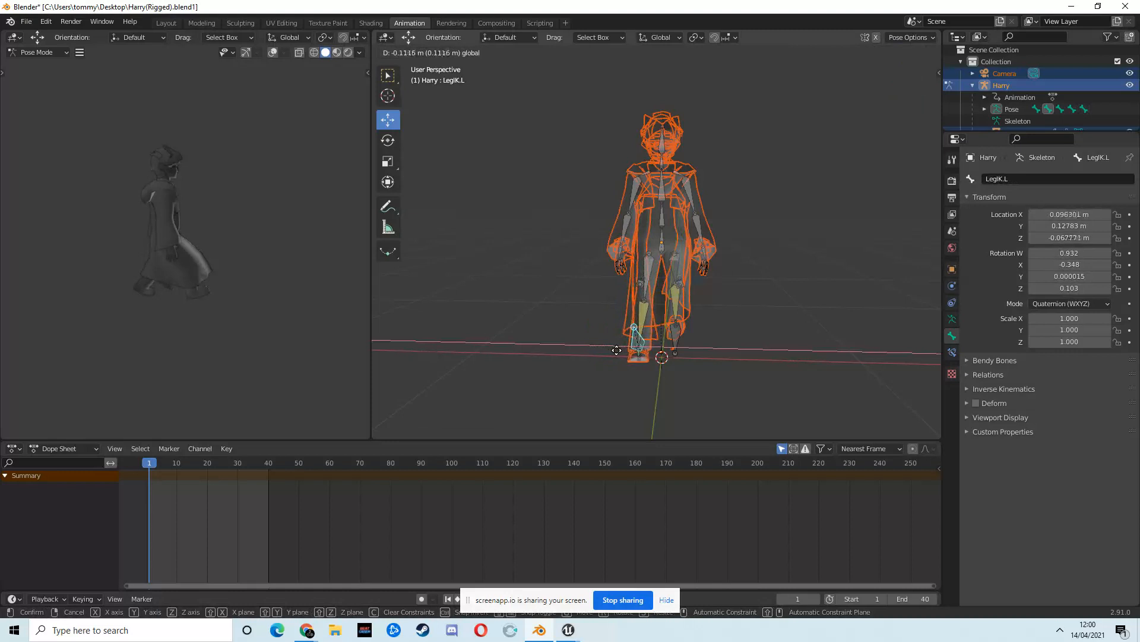
click(624, 350)
Swing the left upper arm backward from the left orthographic view and bend the left lower arm slightly
middle_drag(624, 350, 784, 330)
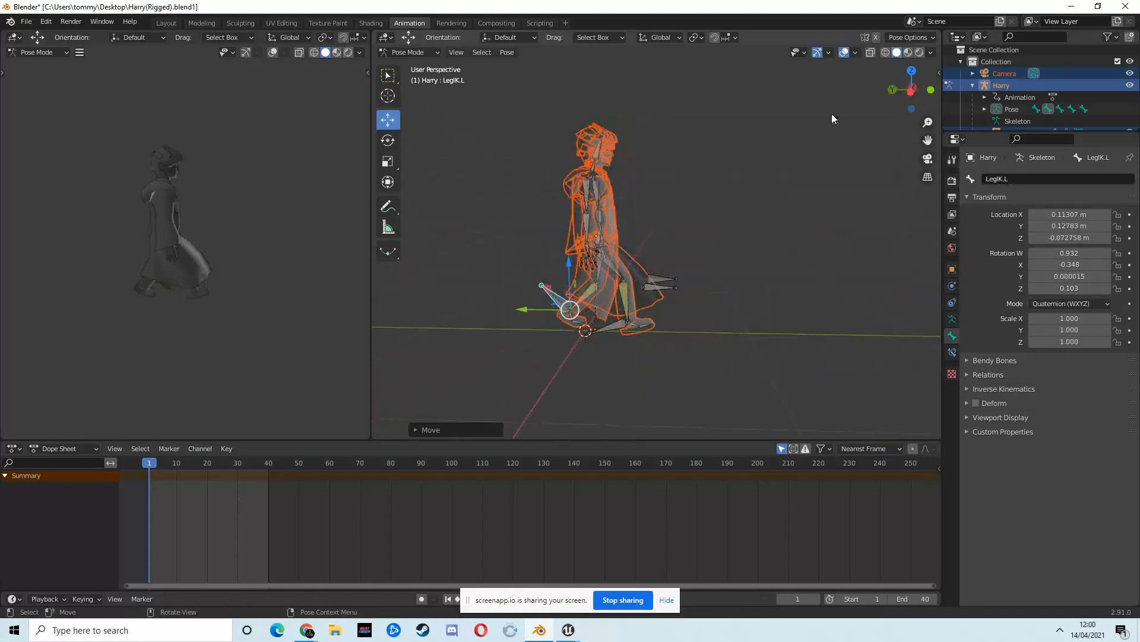
click(911, 91)
click(595, 195)
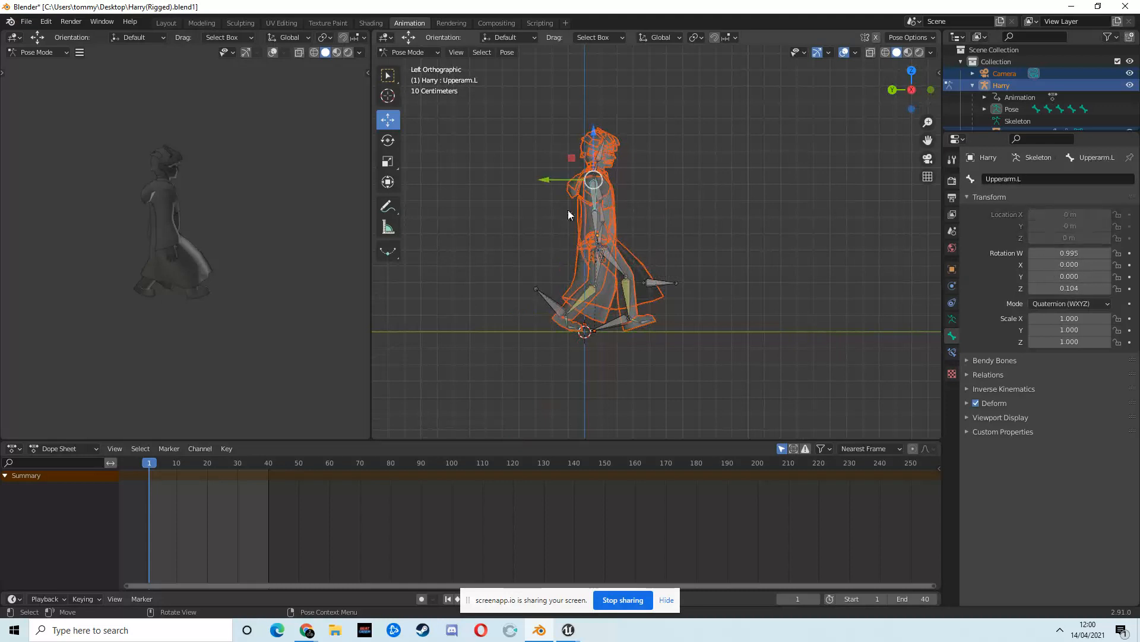
click(389, 142)
drag(625, 214, 597, 250)
click(579, 216)
key(r)
key(r)
key(Escape)
Swing Upperarm.R forward and bend Lowerarm.R slightly
middle_drag(597, 249, 671, 220)
click(724, 194)
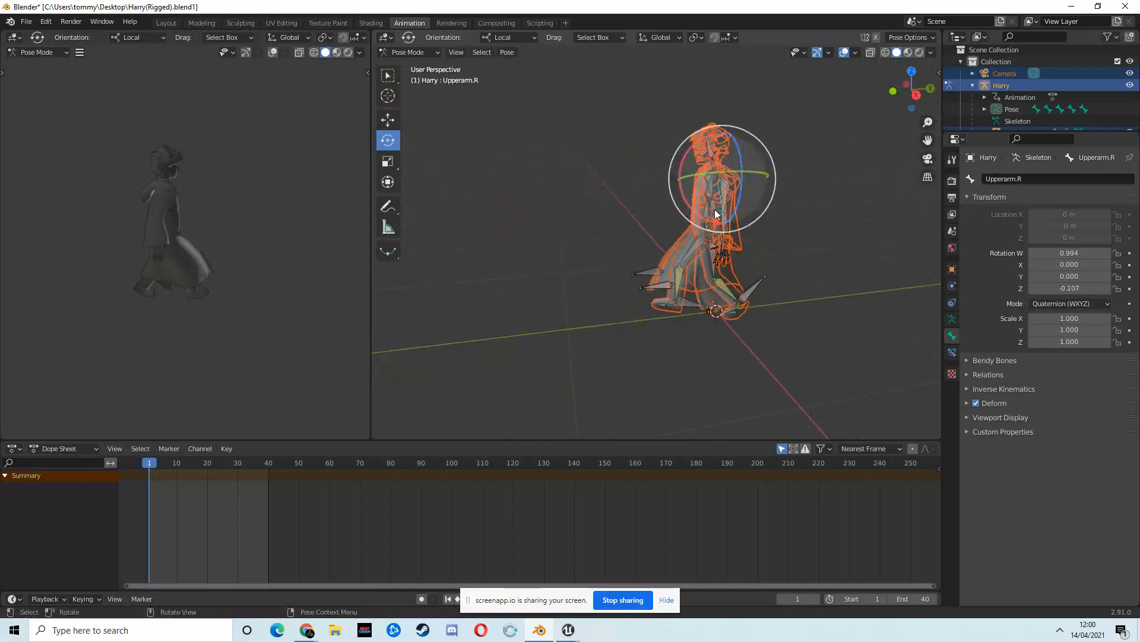
drag(696, 211, 682, 201)
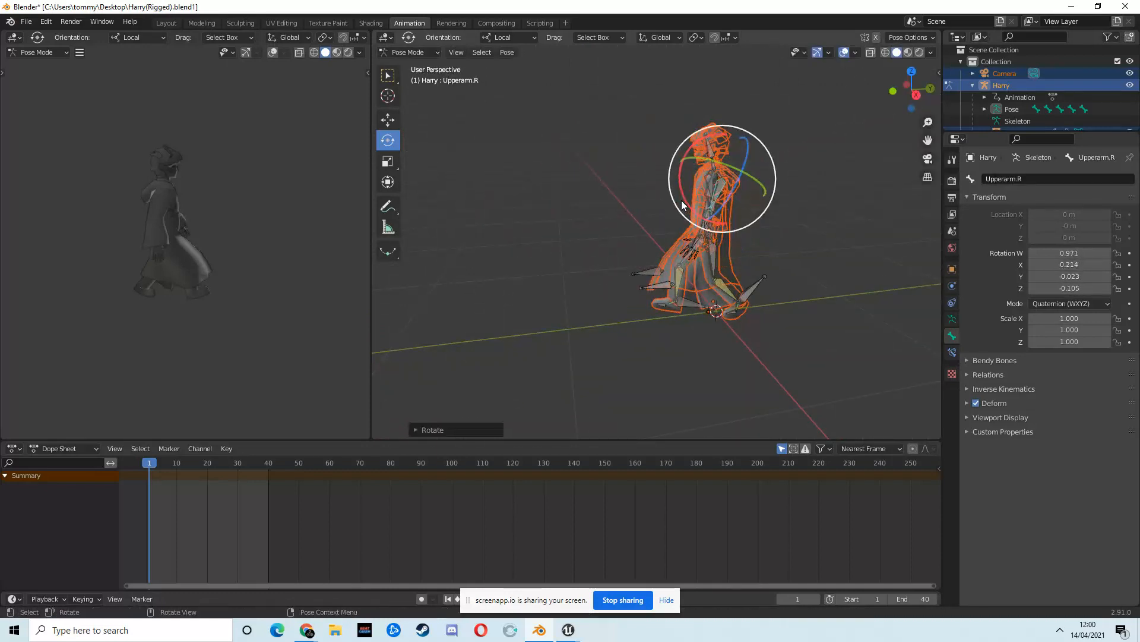
click(702, 231)
middle_drag(694, 233, 784, 229)
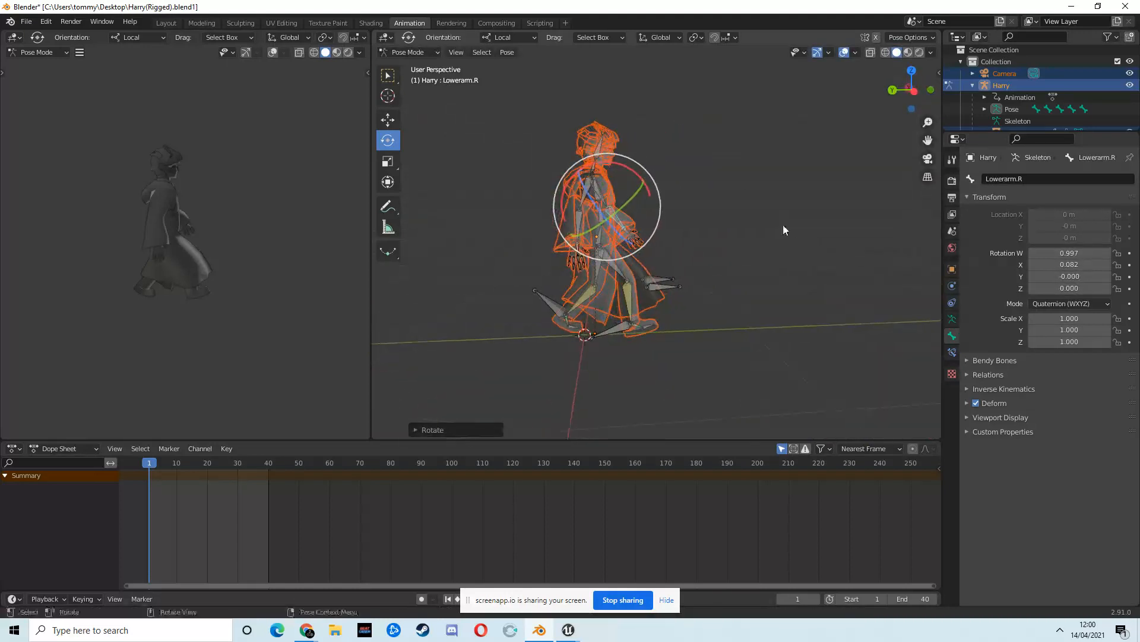
Insert location and rotation keyframes for all bones at frame 1, working from the left orthographic view
click(912, 92)
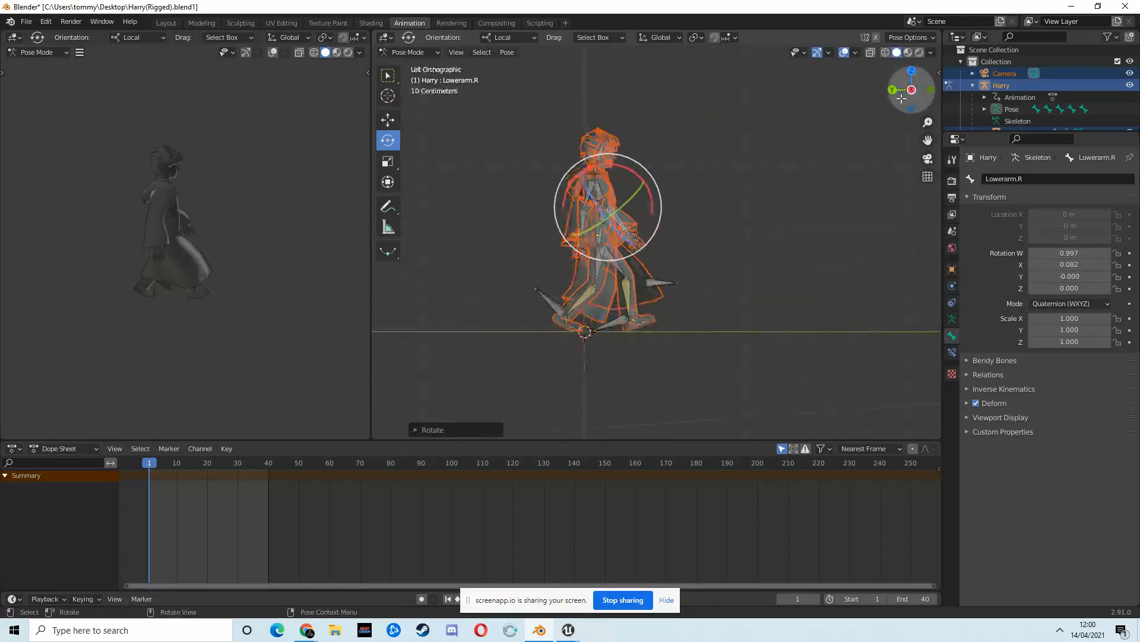
key(i)
click(760, 409)
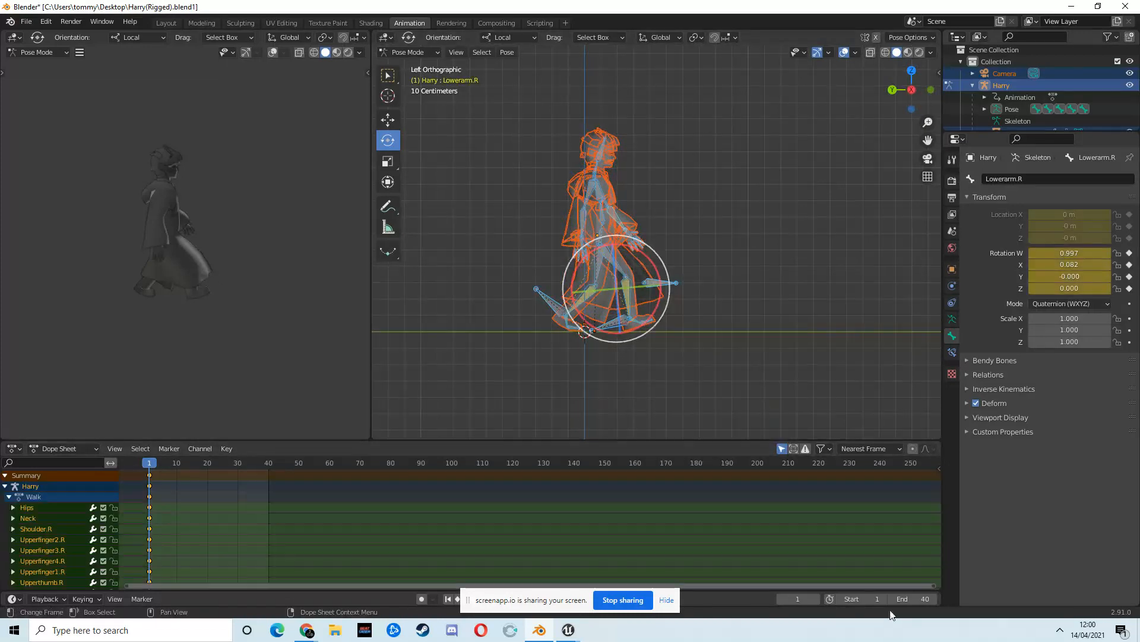
Set the animation's end frame to 100 and duplicate the frame 1 keyframes to frame 100
click(926, 601)
text(100)
key(Return)
mouse_move(151, 469)
mouse_down()
mouse_move(336, 471)
mouse_move(149, 476)
mouse_up()
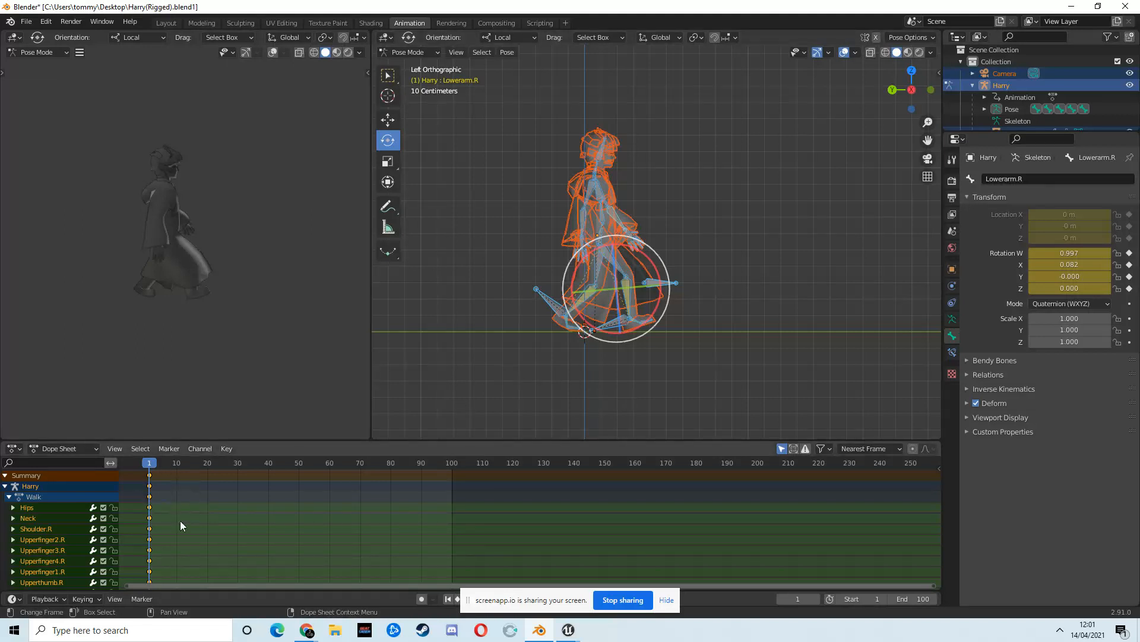
key(shift+d)
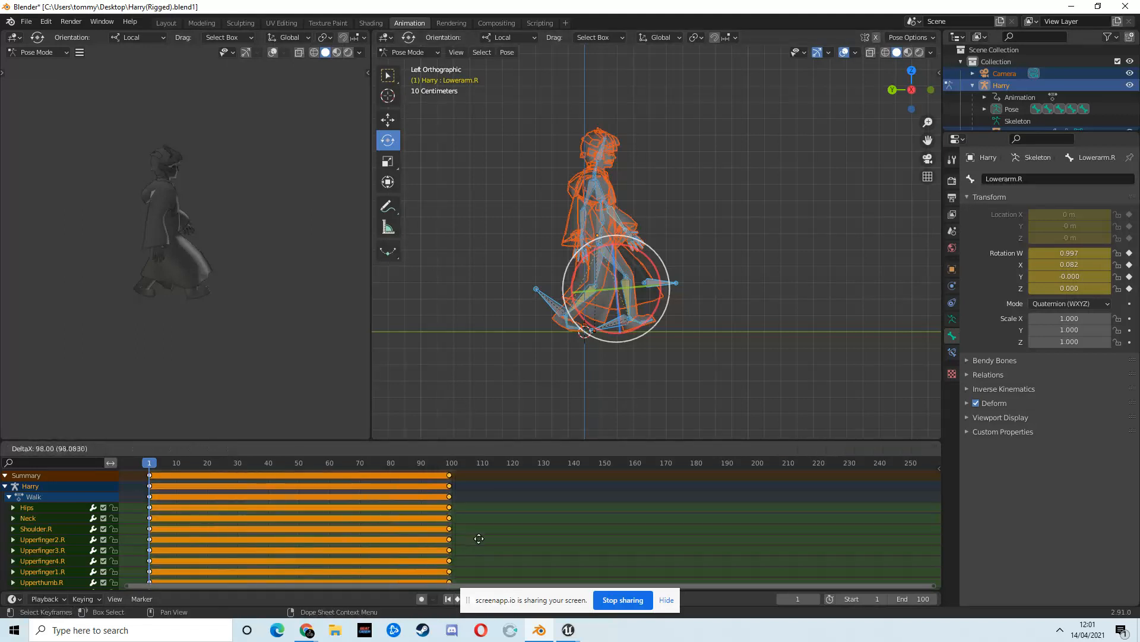
click(482, 543)
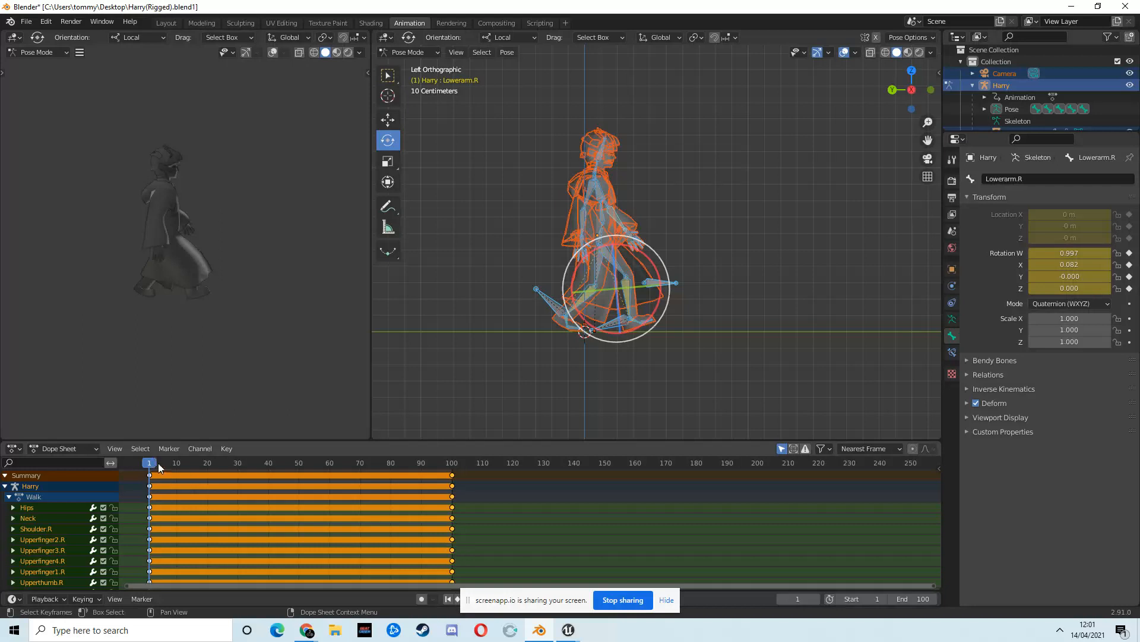
Apply the mirrored version of the starting pose at frame 50 and insert location and rotation keyframes for all bones
drag(162, 463, 300, 480)
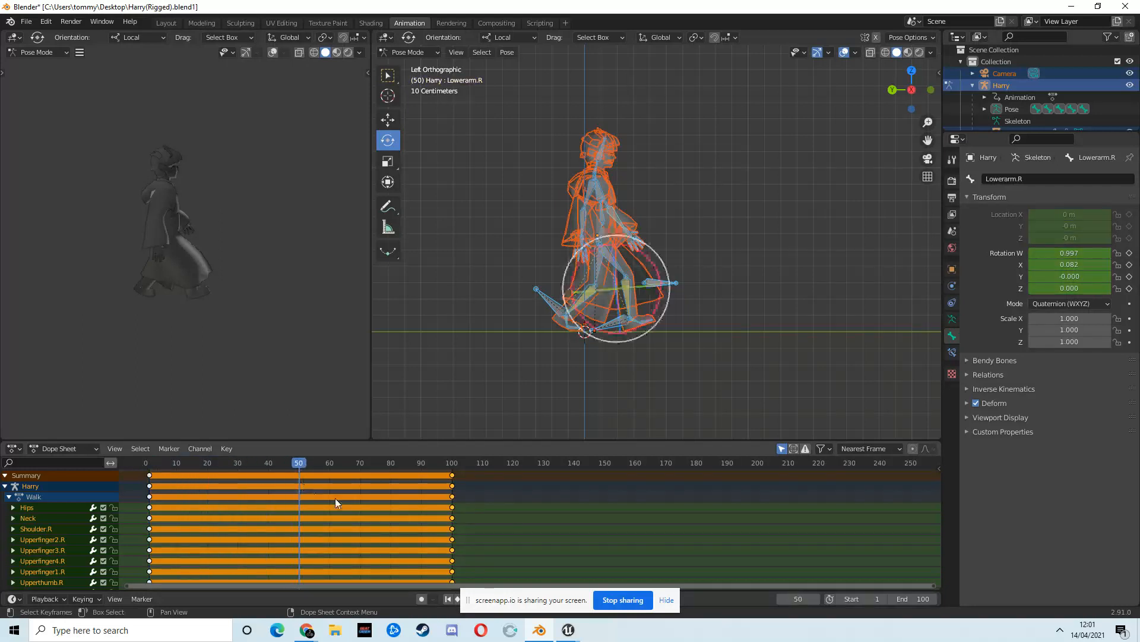
click(149, 476)
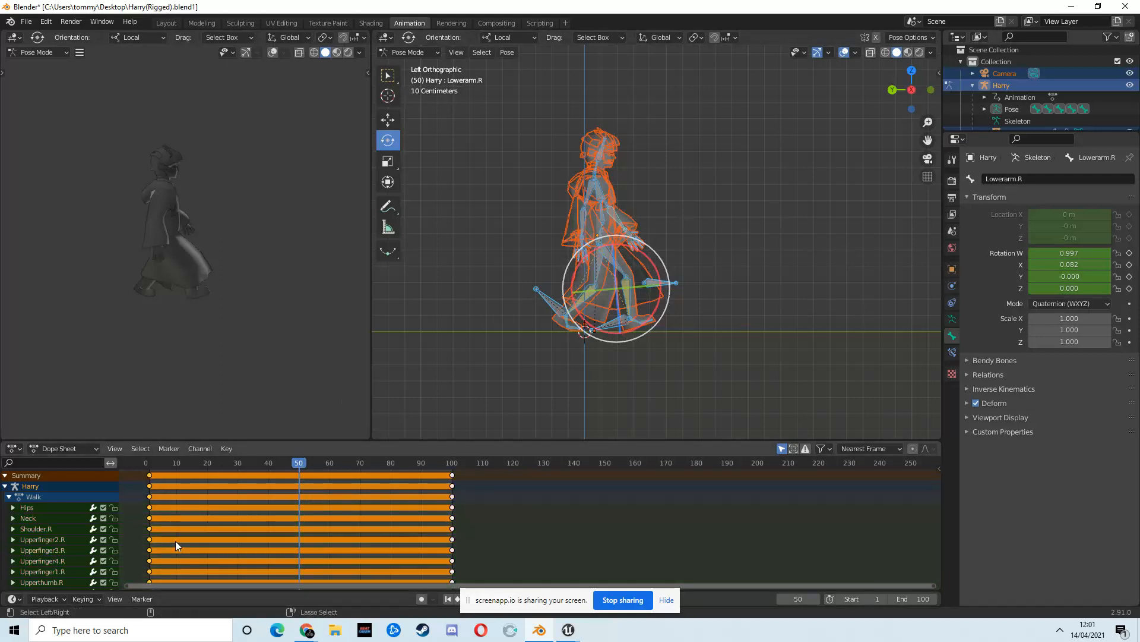
key(i)
drag(322, 465, 299, 493)
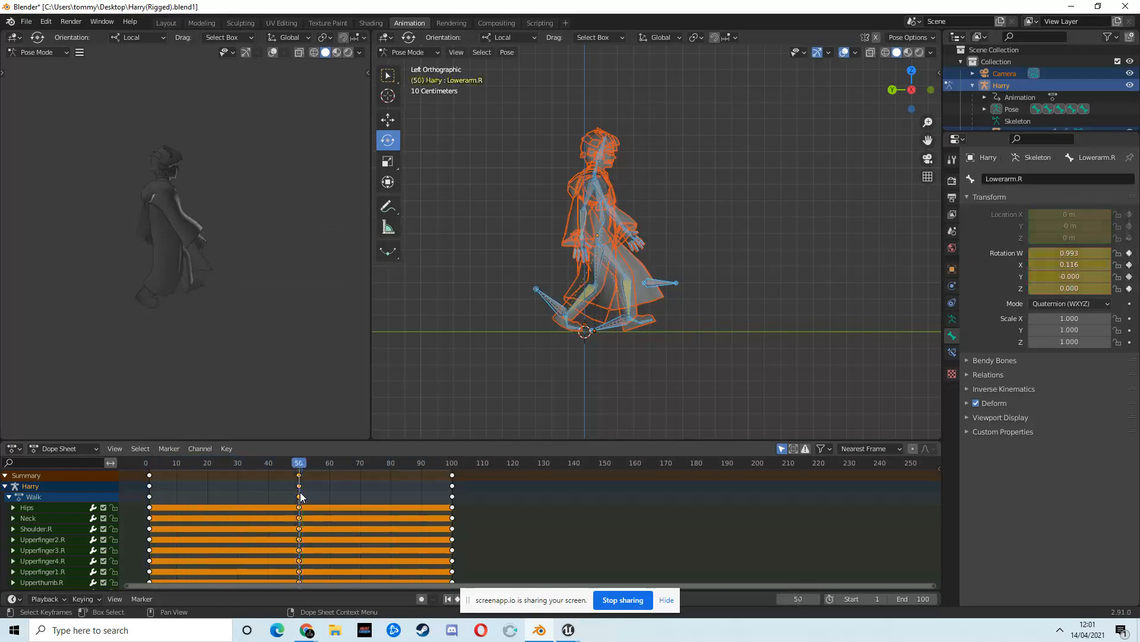
middle_drag(594, 356, 512, 366)
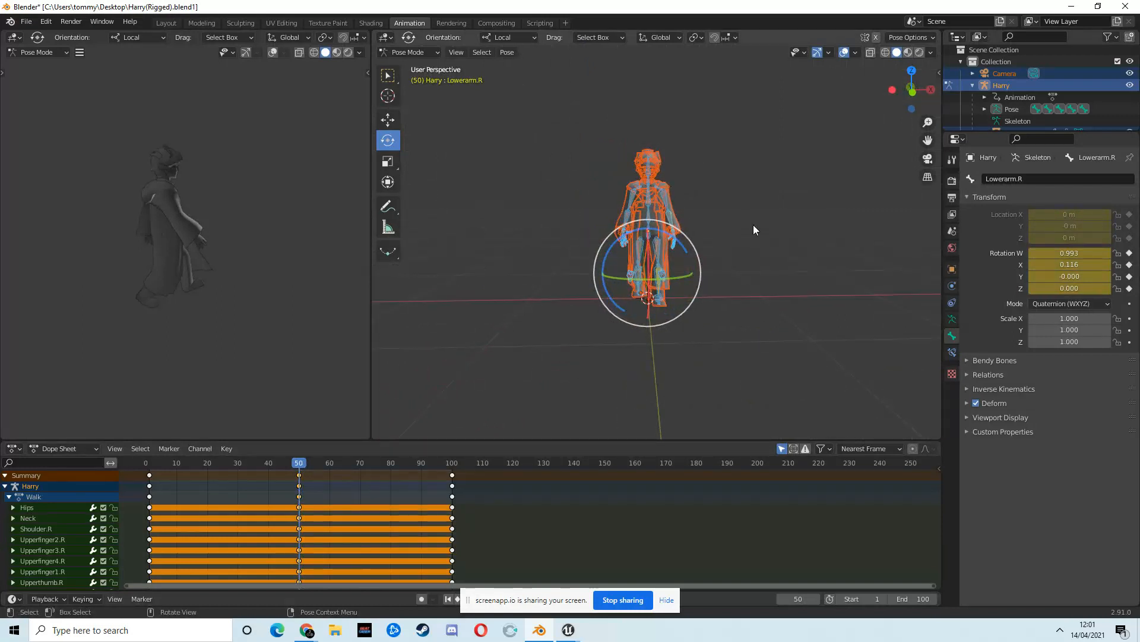
Set the timeline to frame 30 in the left orthographic view and examine the passing position in Chrome's walk reference image
middle_drag(682, 184, 784, 155)
click(918, 86)
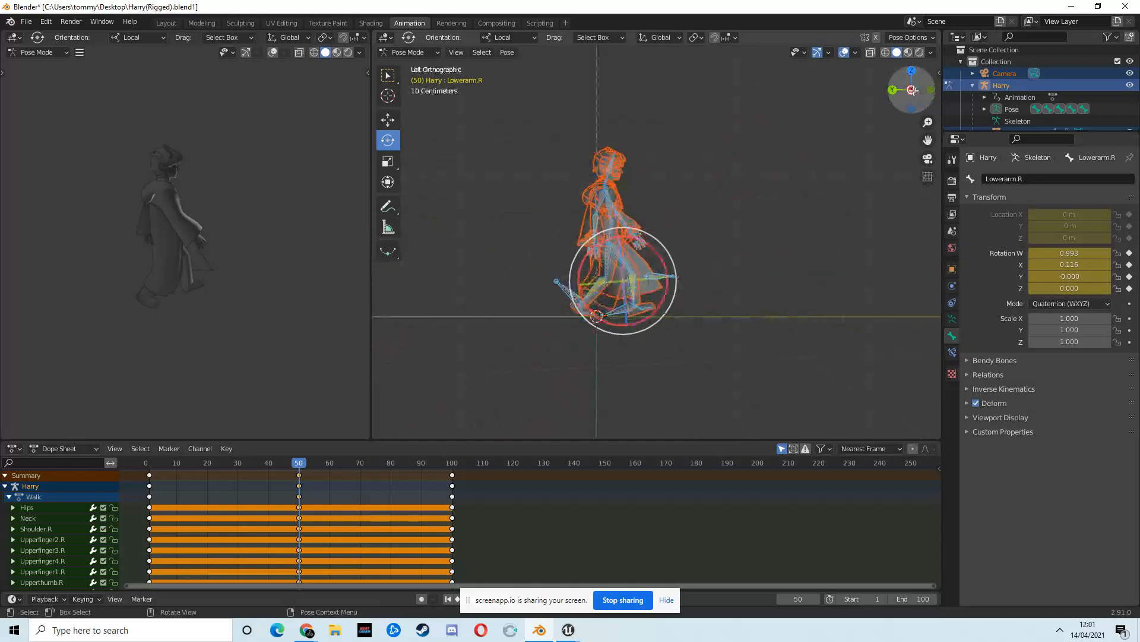
drag(301, 465, 237, 475)
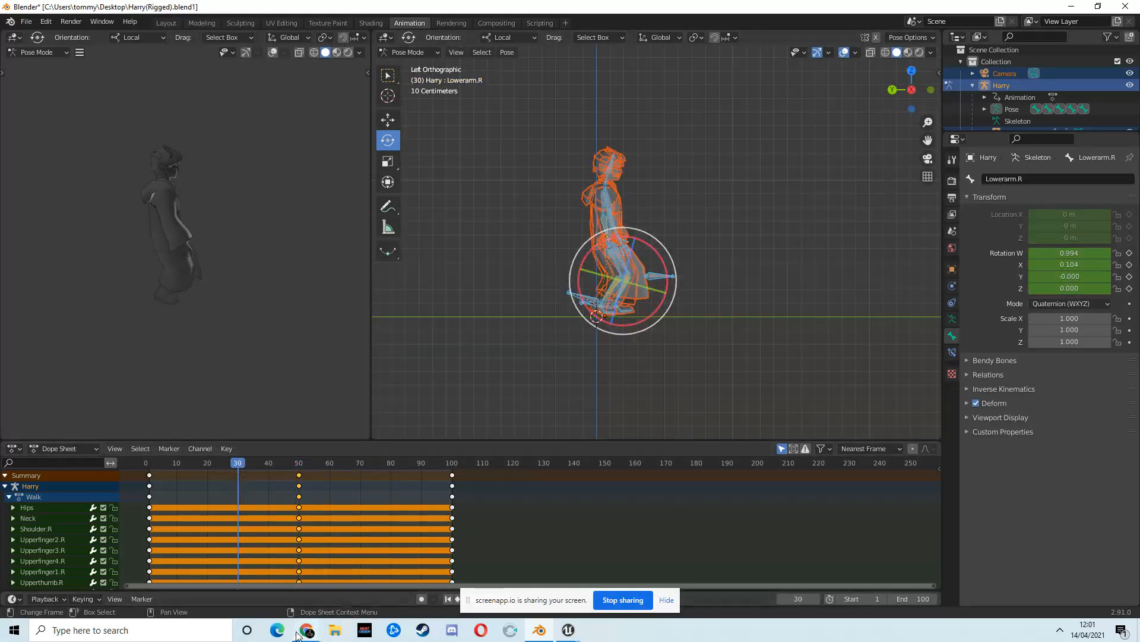
mouse_move(306, 630)
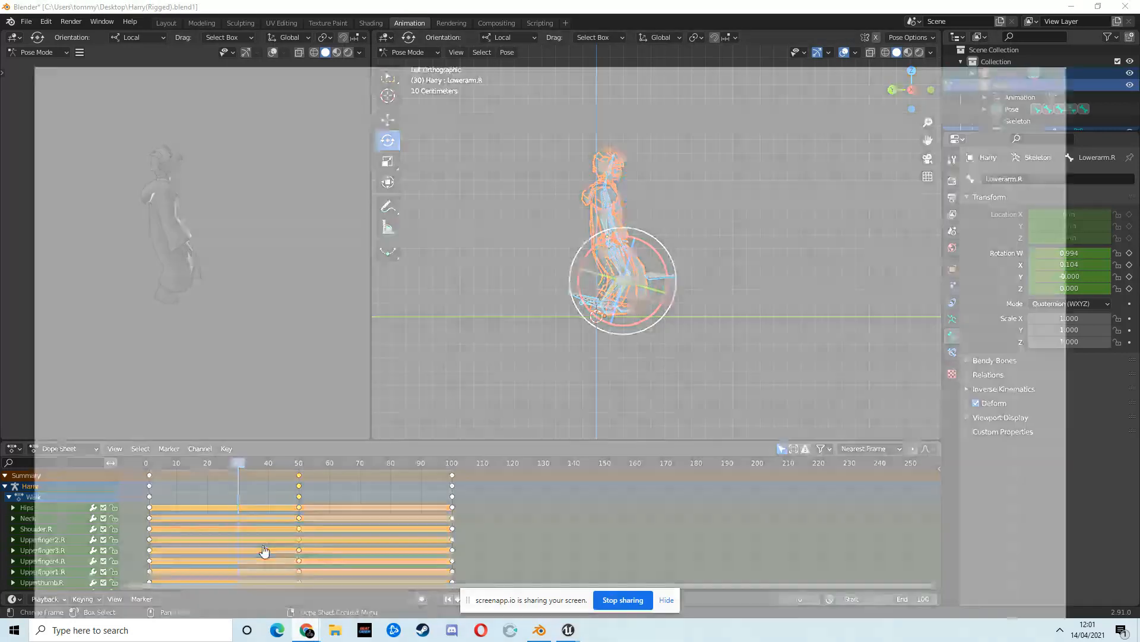
click(265, 555)
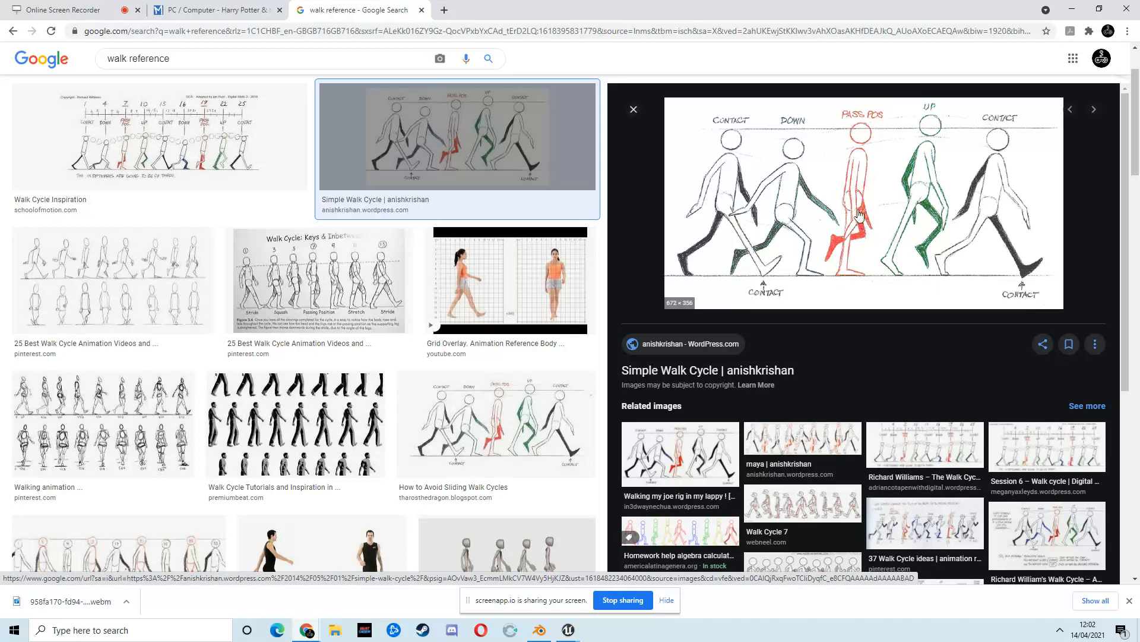
click(1074, 11)
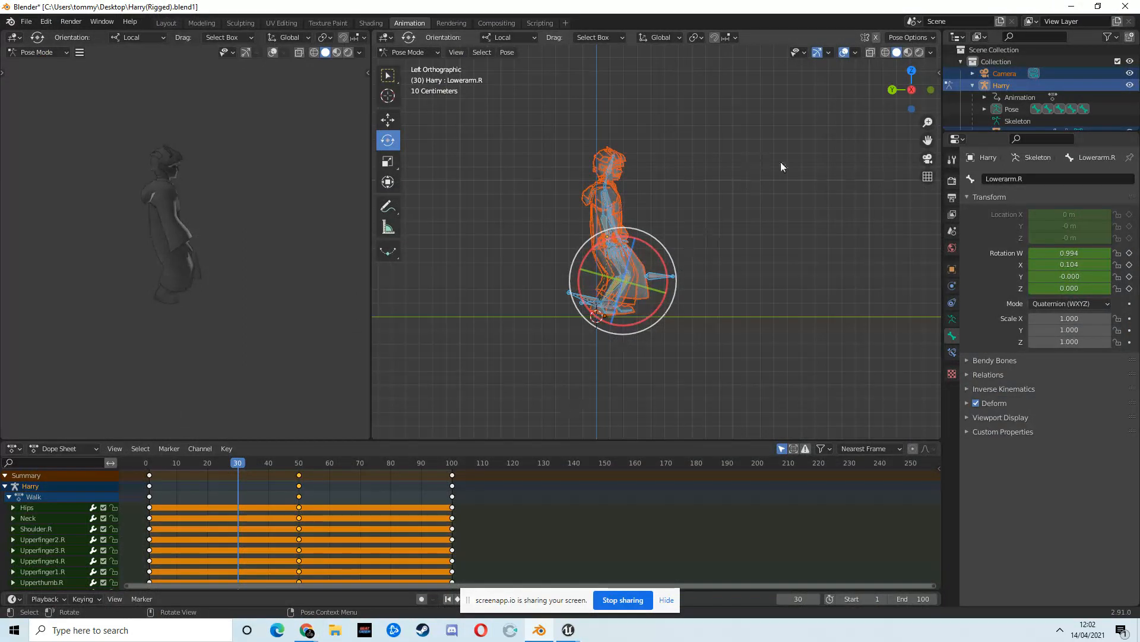
Clear the rotation of LegIK.R and Toe.L at frame 30
click(912, 89)
click(912, 89)
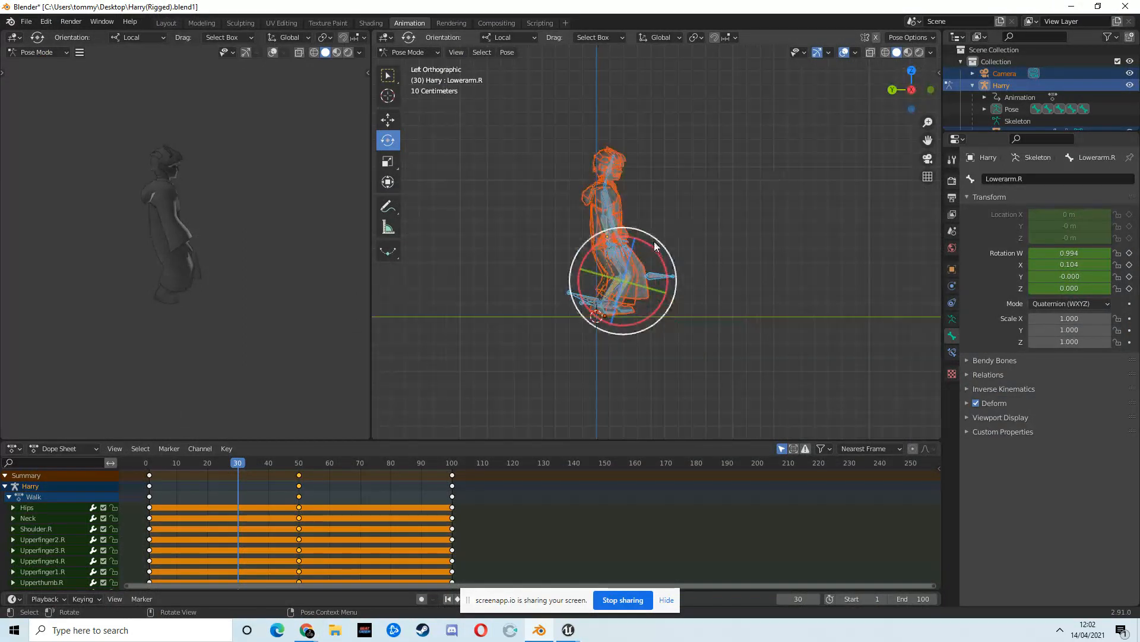
scroll(689, 208, up, 4)
click(596, 260)
scroll(596, 260, up, 3)
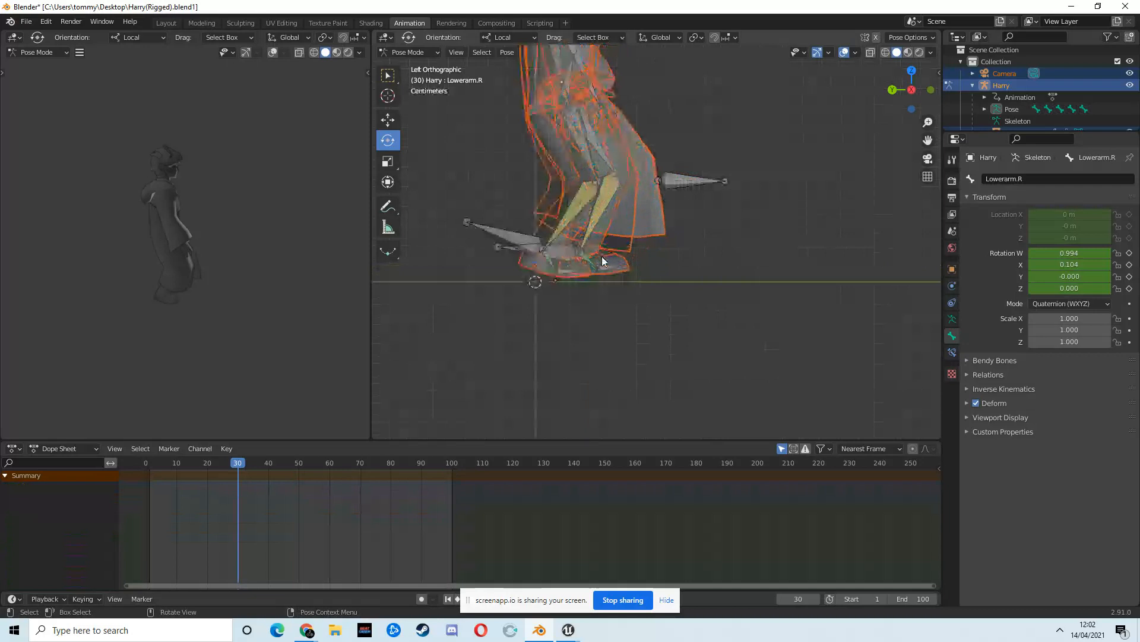
click(597, 257)
shift+click(595, 259)
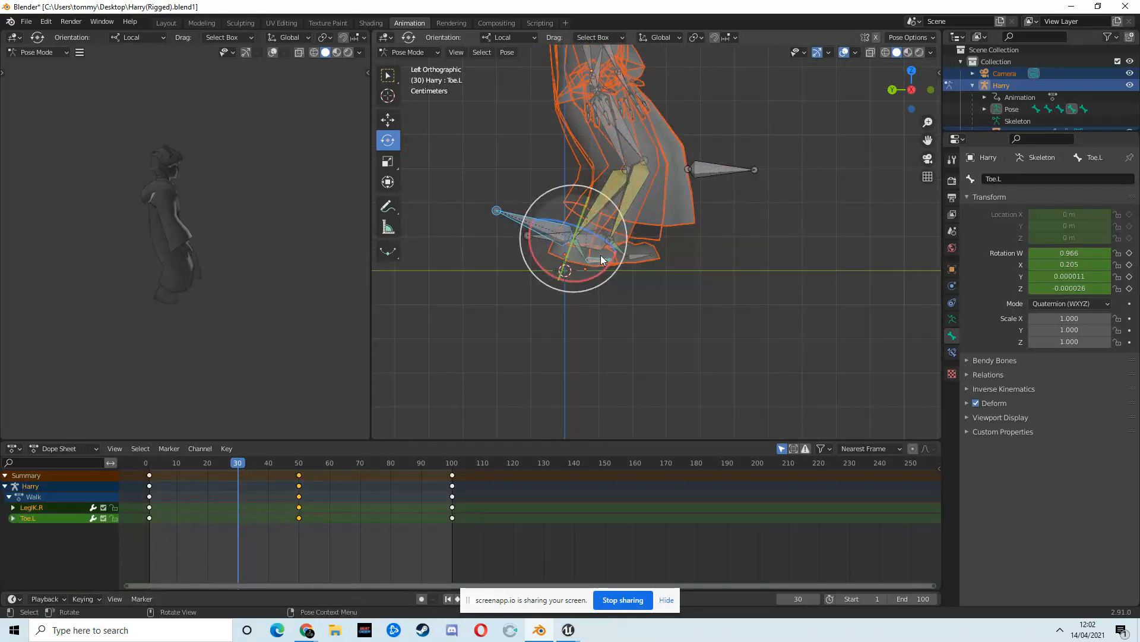
key(alt+r)
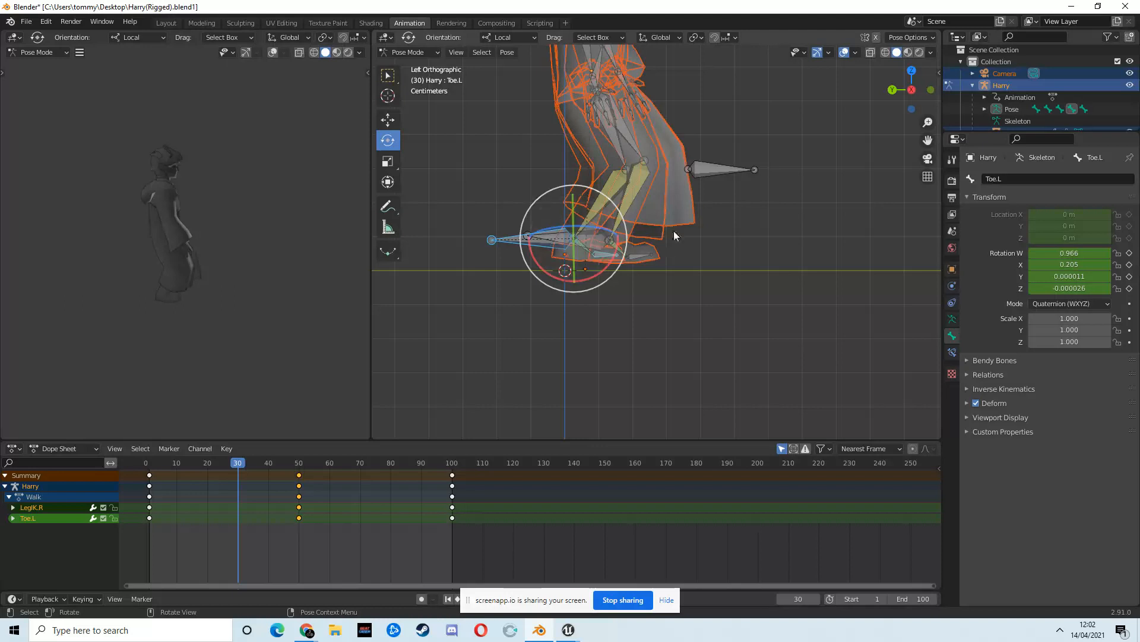
click(665, 244)
Lower LegIK.R to the ground line at frame 30 and move LegIK.L back and upward
middle_drag(617, 265, 615, 290)
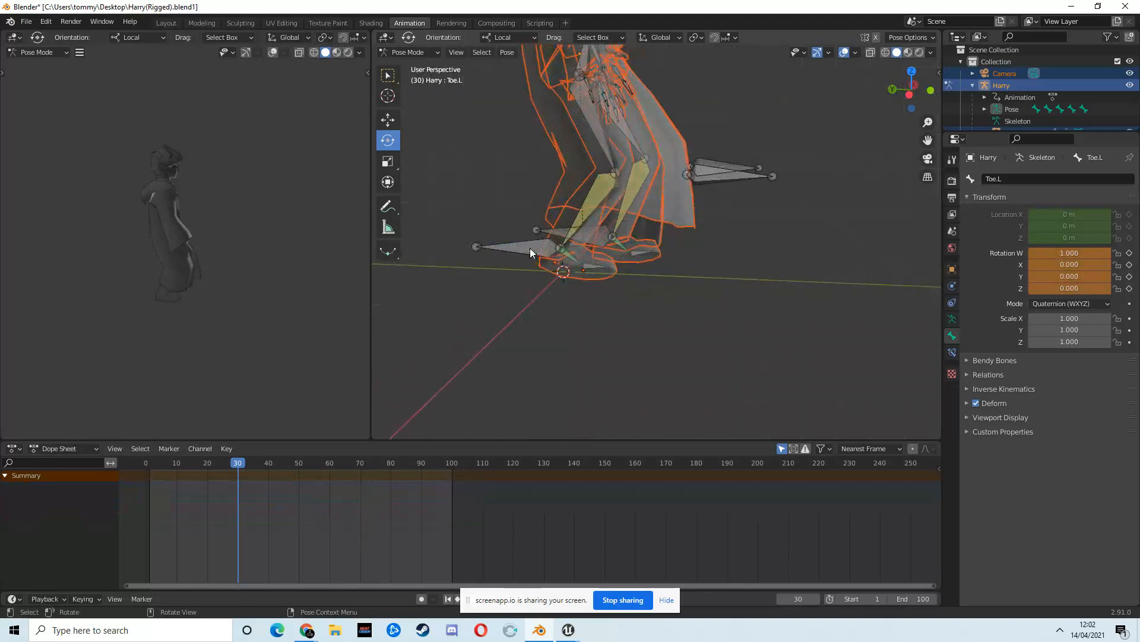
click(615, 226)
click(918, 90)
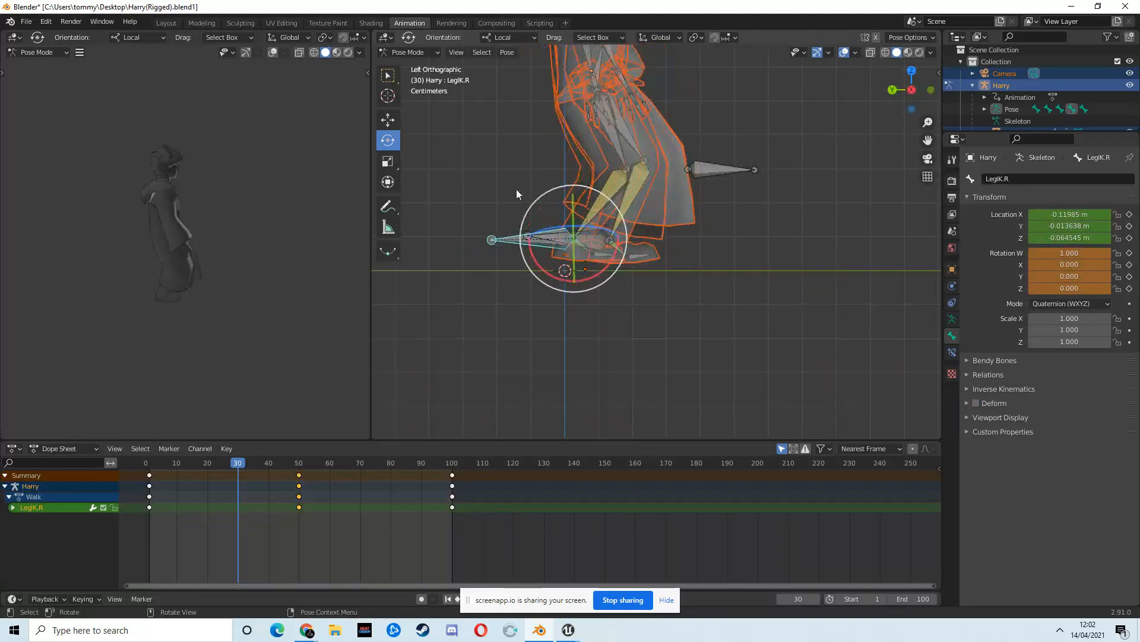
click(387, 120)
drag(576, 192, 584, 236)
key(ctrl+z)
key(ctrl+shift+z)
drag(569, 236, 603, 235)
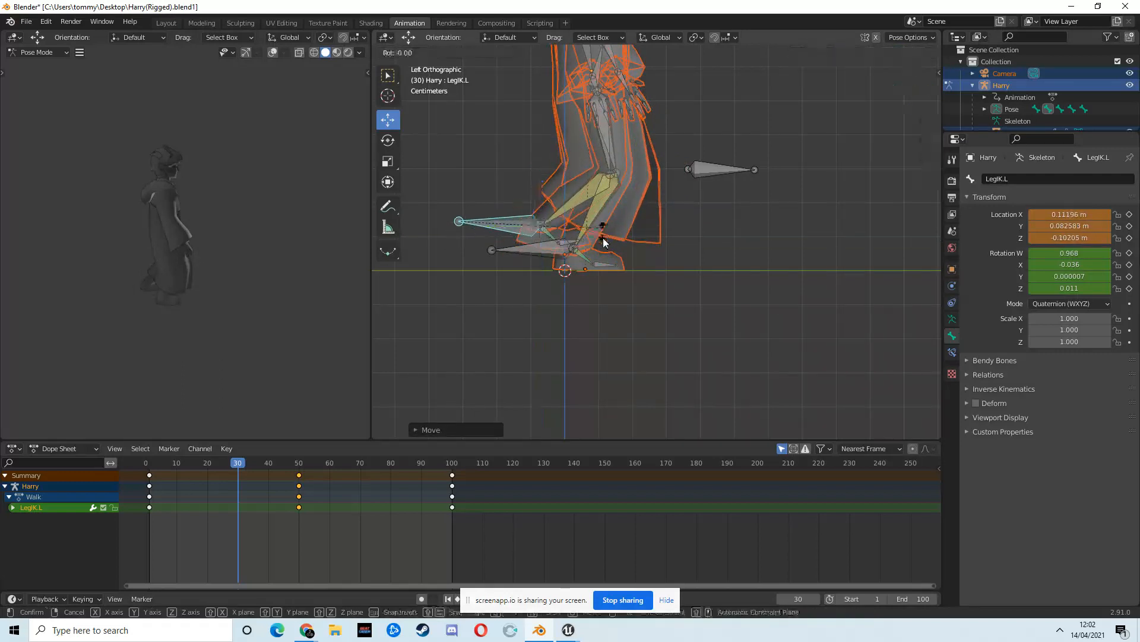
Rotate LegIK.L so the raised left foot tilts heel-up behind the body
key(r)
click(588, 271)
drag(543, 221, 507, 218)
click(507, 219)
Shift PoleTarget.L along the Y axis to adjust the raised left leg
middle_drag(507, 219, 701, 208)
shift+click(705, 188)
key(g)
key(y)
click(659, 199)
Select all bones in the left orthographic view and insert location and rotation keyframes at frame 30
middle_drag(658, 199, 733, 236)
click(912, 92)
scroll(719, 211, up, 1)
scroll(738, 238, down, 2)
drag(560, 89, 703, 336)
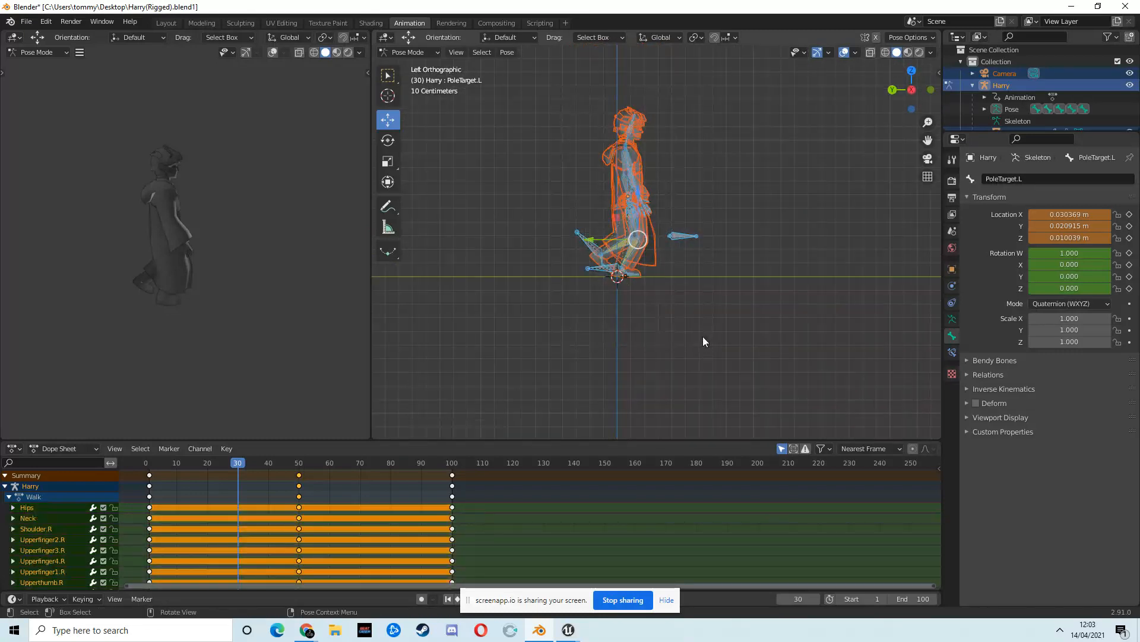
key(i)
click(703, 336)
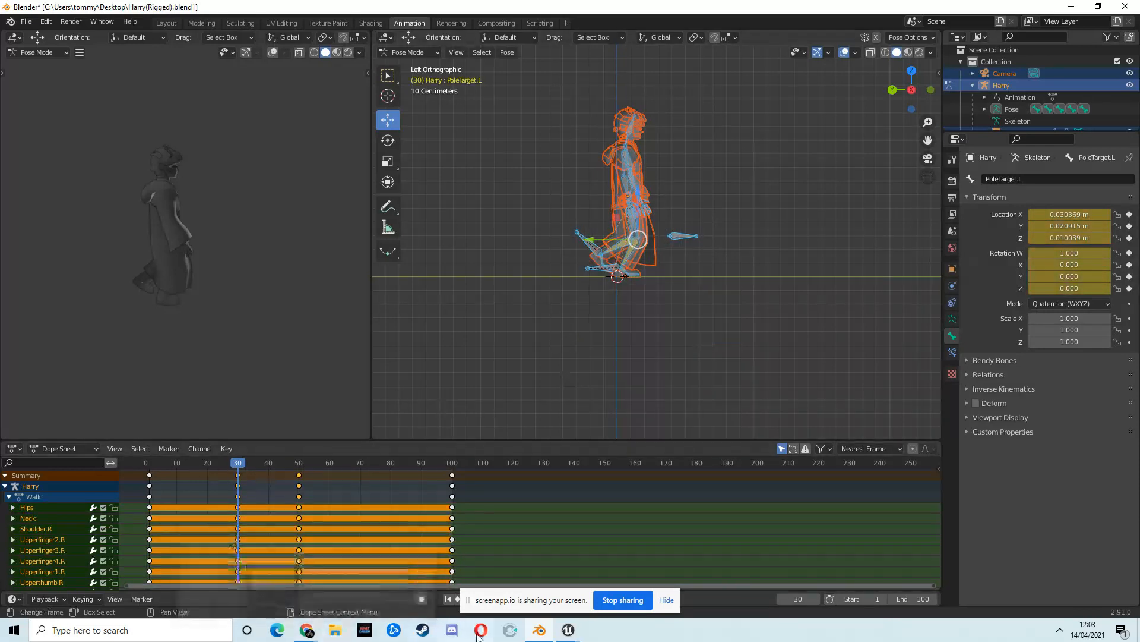
Recheck the contact and passing poses in the walk reference image in Chrome
mouse_move(307, 630)
click(237, 570)
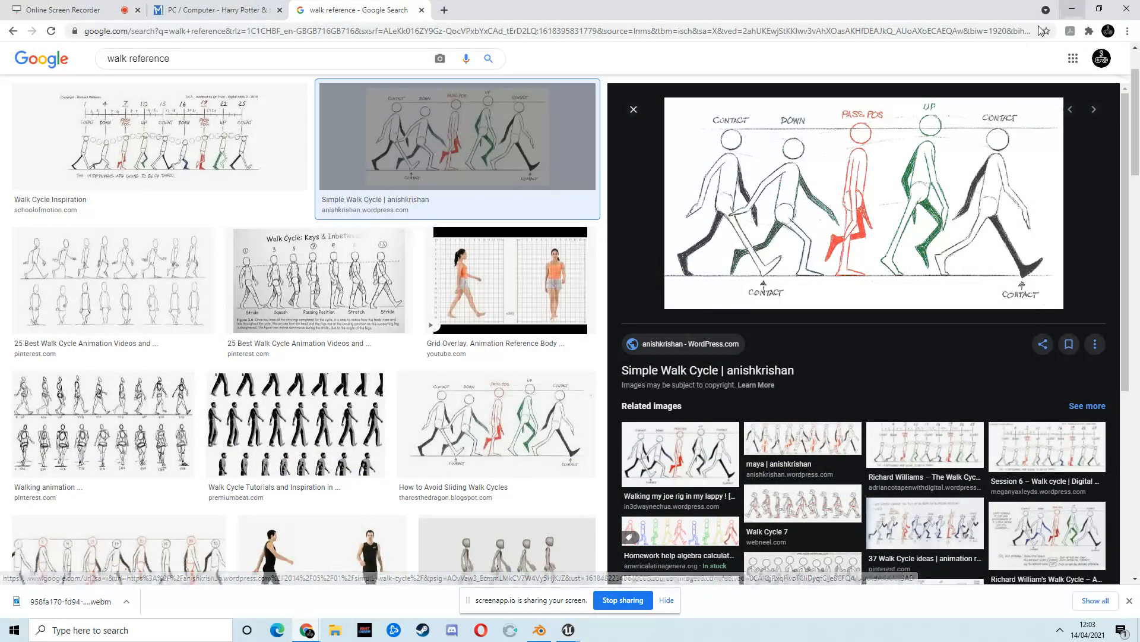
click(1067, 10)
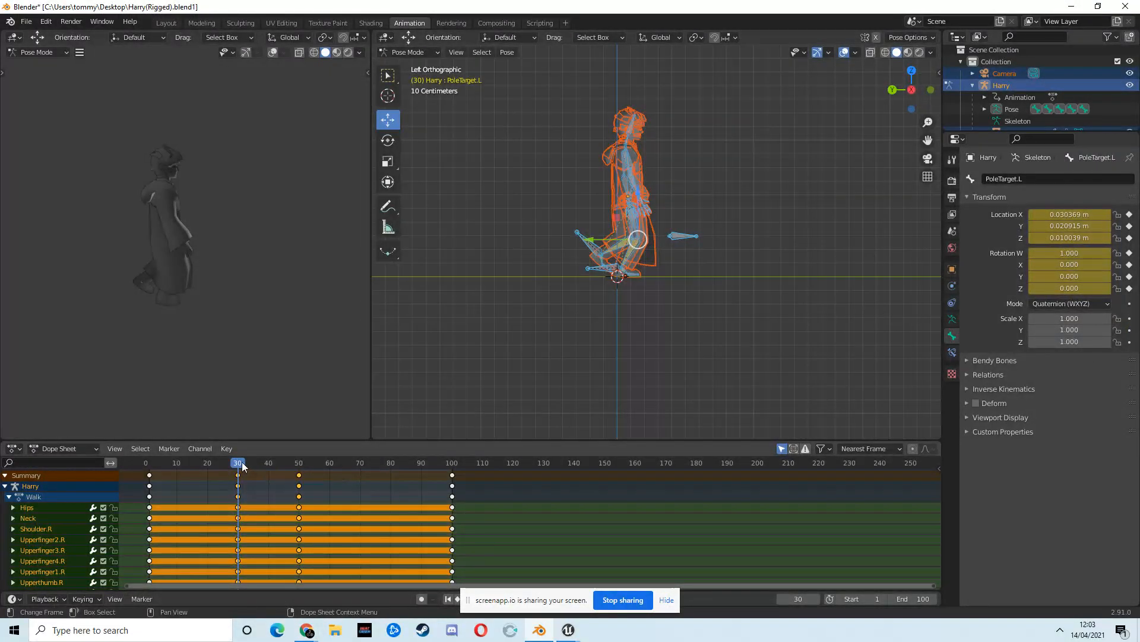
Delete the keyframes at frames 30, 50 and 100, keeping only those at frame 1
drag(227, 482, 487, 558)
key(x)
click(487, 559)
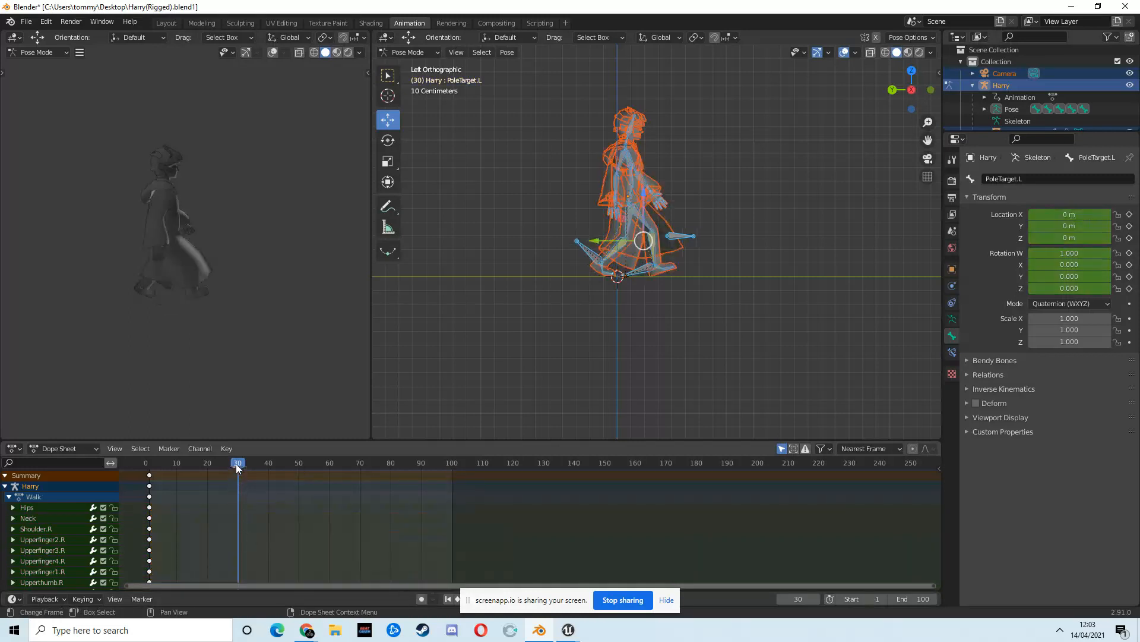
Twist the Hips bone at frame 1 from the front view to a rotation of about X -0.015, Y -0.093, Z 0.021
key(shift+Left)
middle_drag(591, 241, 648, 267)
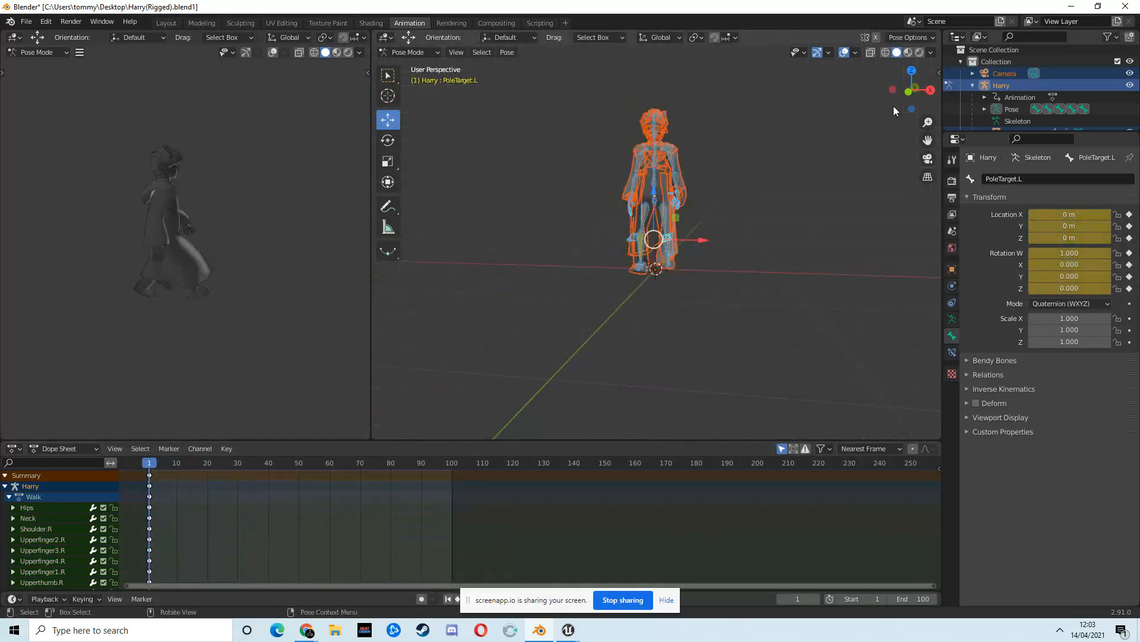
click(913, 88)
scroll(807, 184, up, 3)
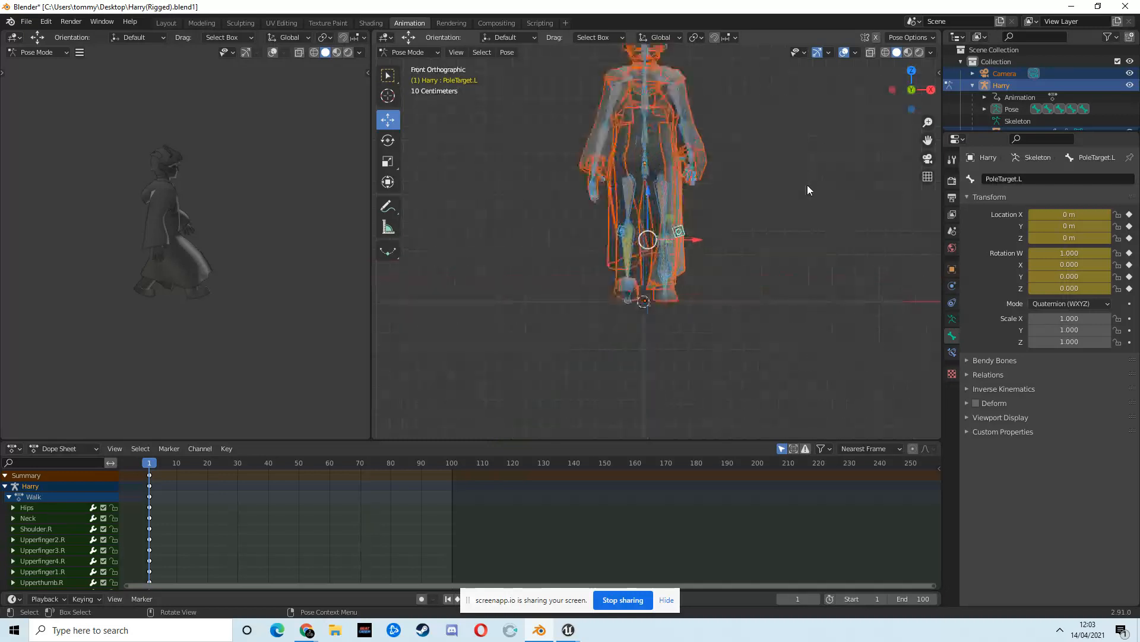
click(654, 171)
click(388, 141)
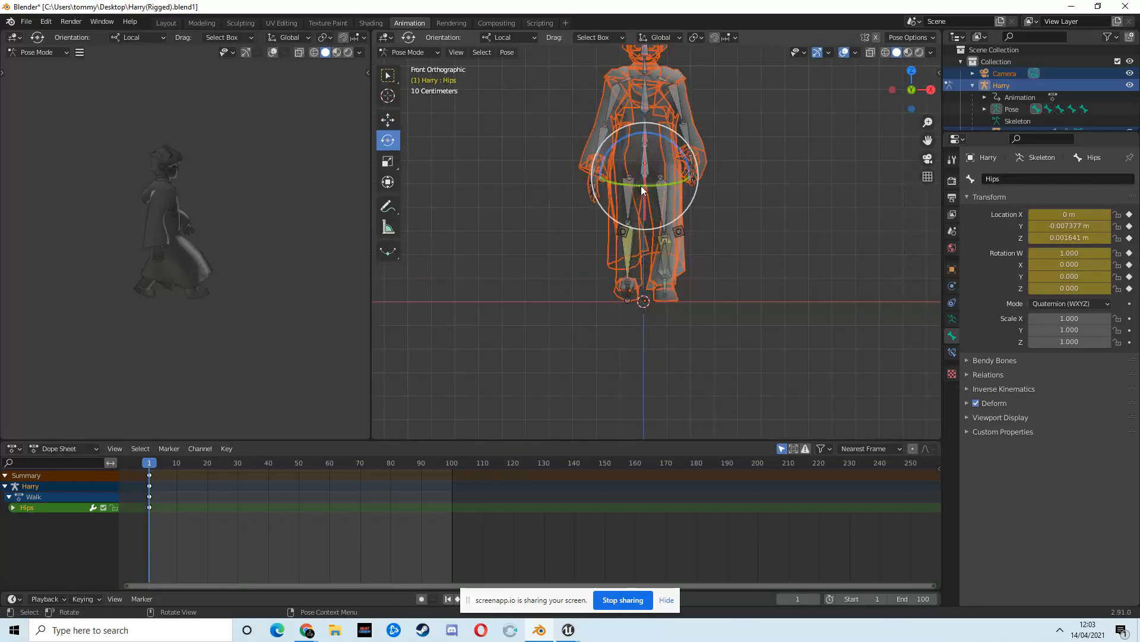
key(r)
key(r)
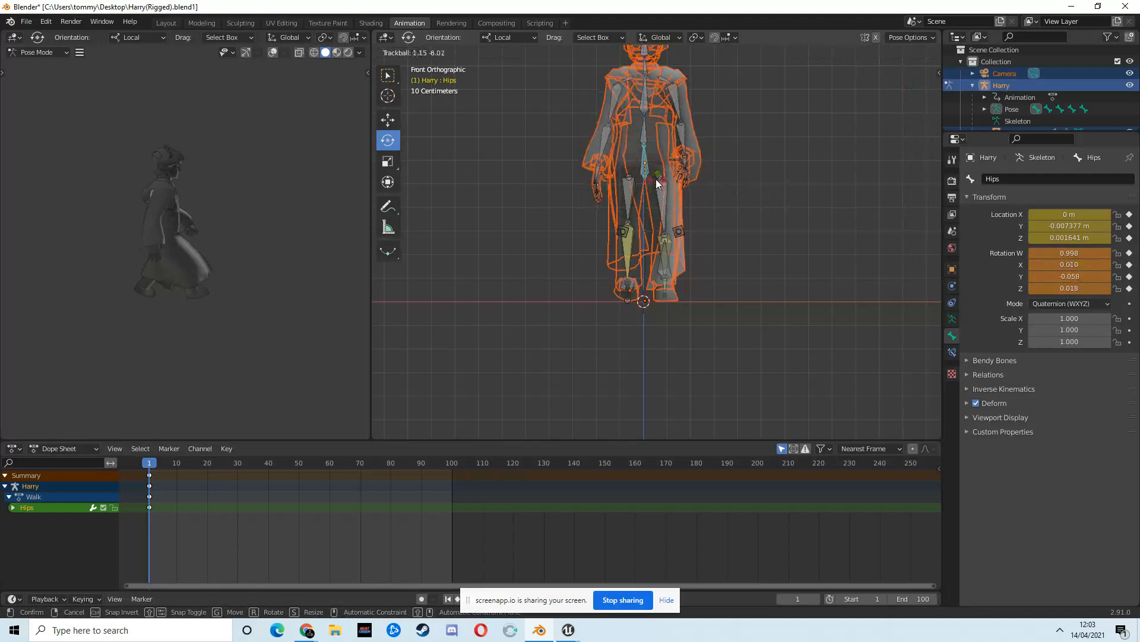
click(654, 177)
Select all bones in the left orthographic view and insert updated location and rotation keyframes at frame 1
middle_drag(655, 177, 567, 112)
key(a)
click(916, 95)
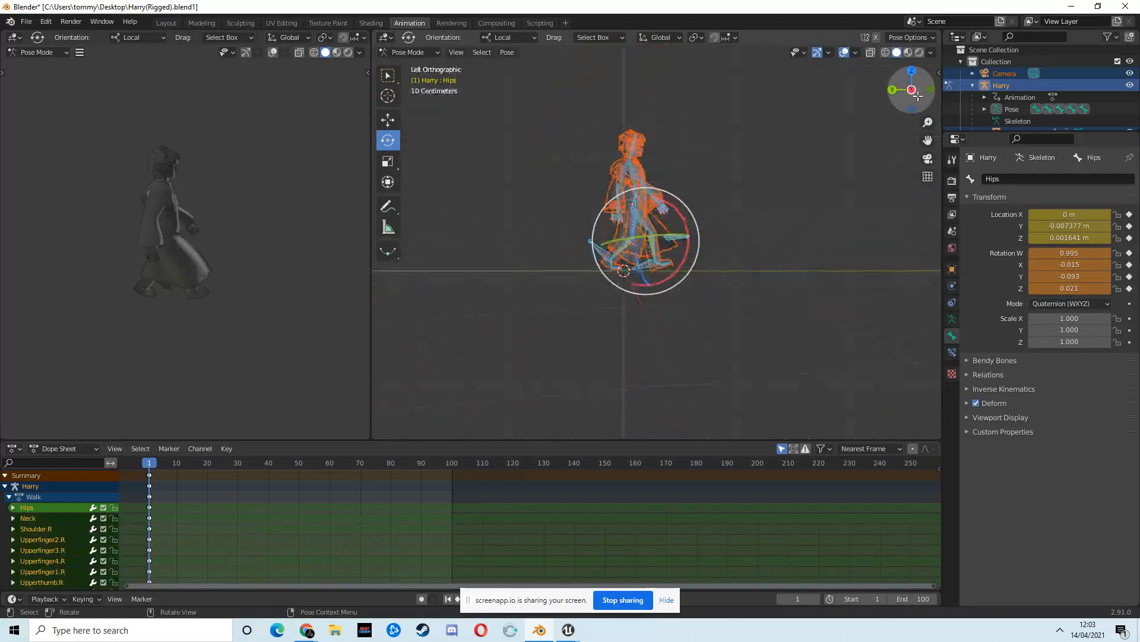
drag(531, 112, 738, 360)
key(i)
click(737, 360)
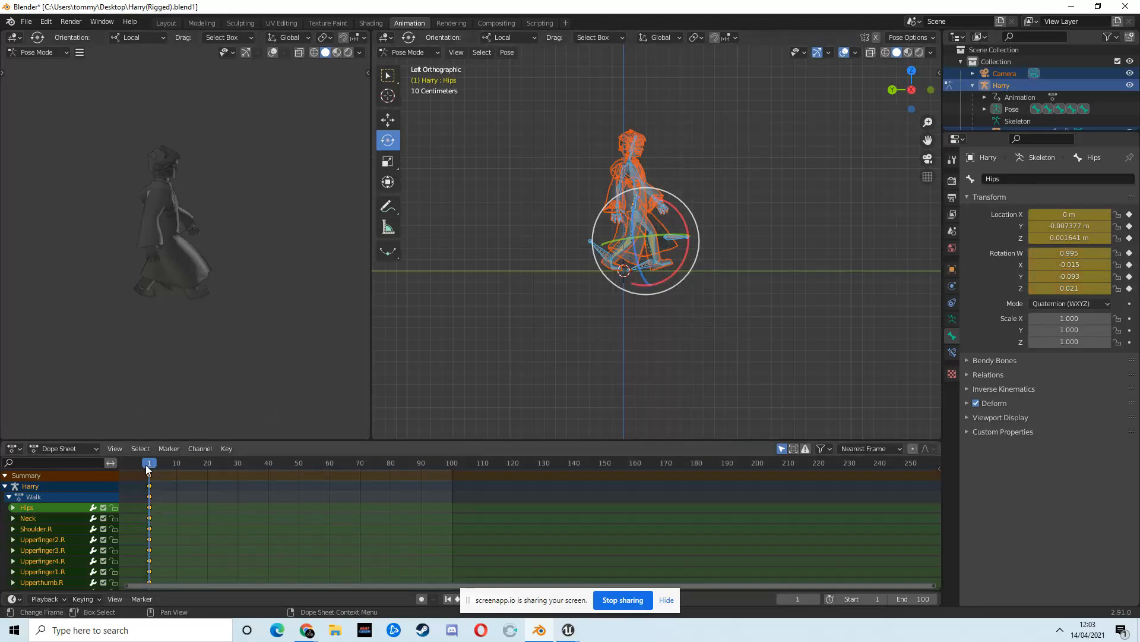
Duplicate the frame 1 keyframes to frame 100 and paste their mirrored version at frame 50
key(shift+d)
click(452, 476)
drag(148, 466, 300, 479)
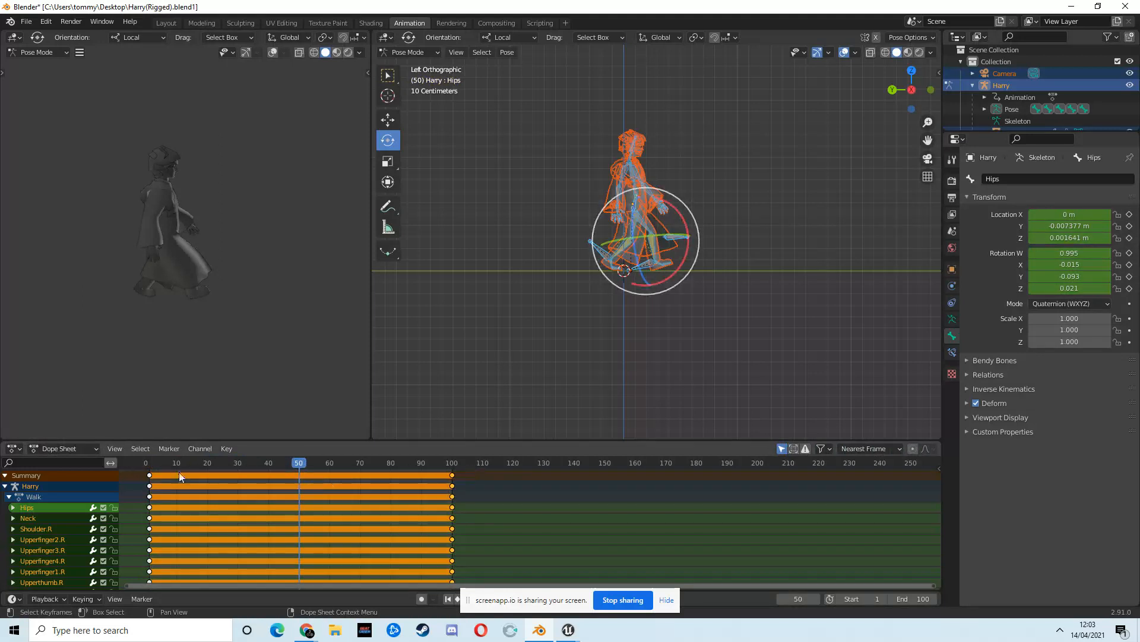
click(151, 476)
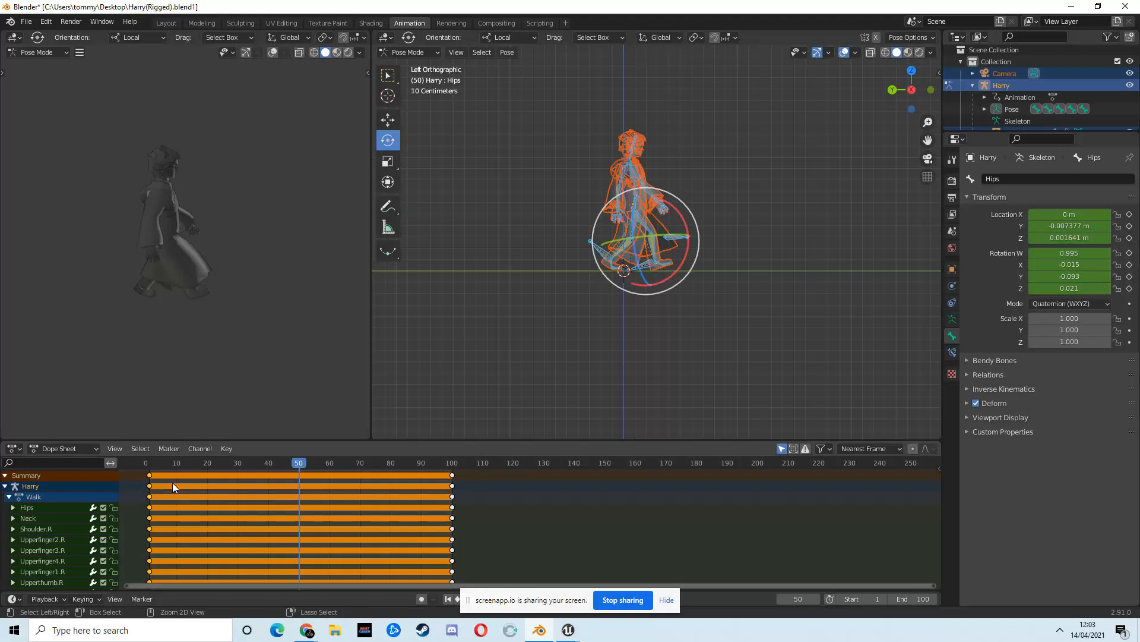
key(ctrl+shift+v)
At frame 30, clear the rotation of LegIK.R and Toe.L and lower LegIK.R by about 0.03 m
drag(306, 465, 238, 486)
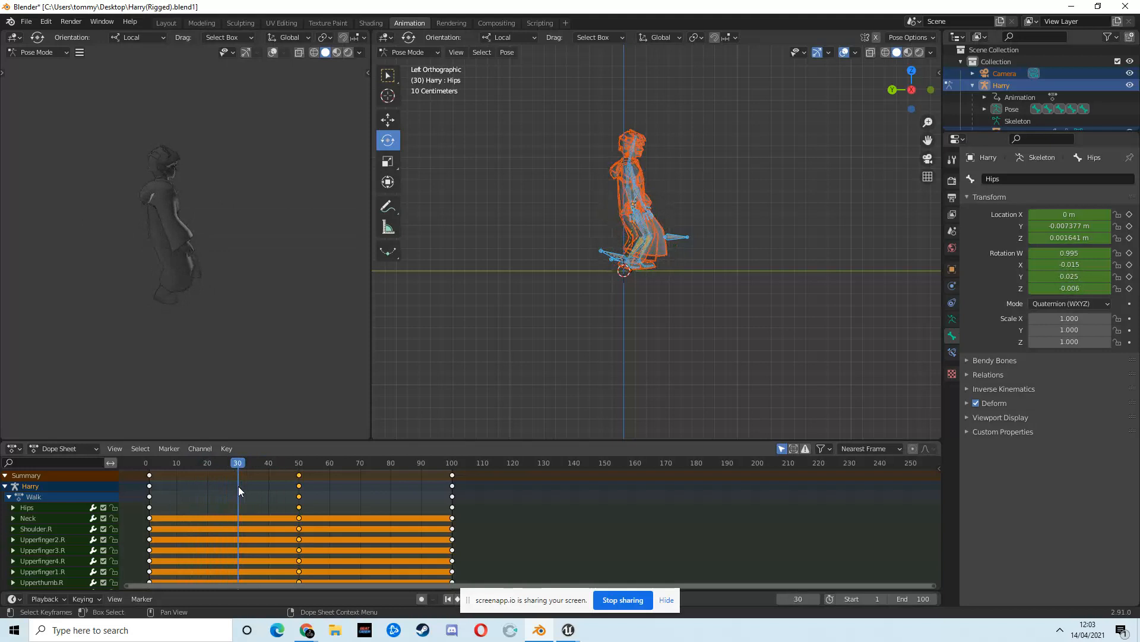
click(912, 90)
click(911, 90)
scroll(817, 183, up, 4)
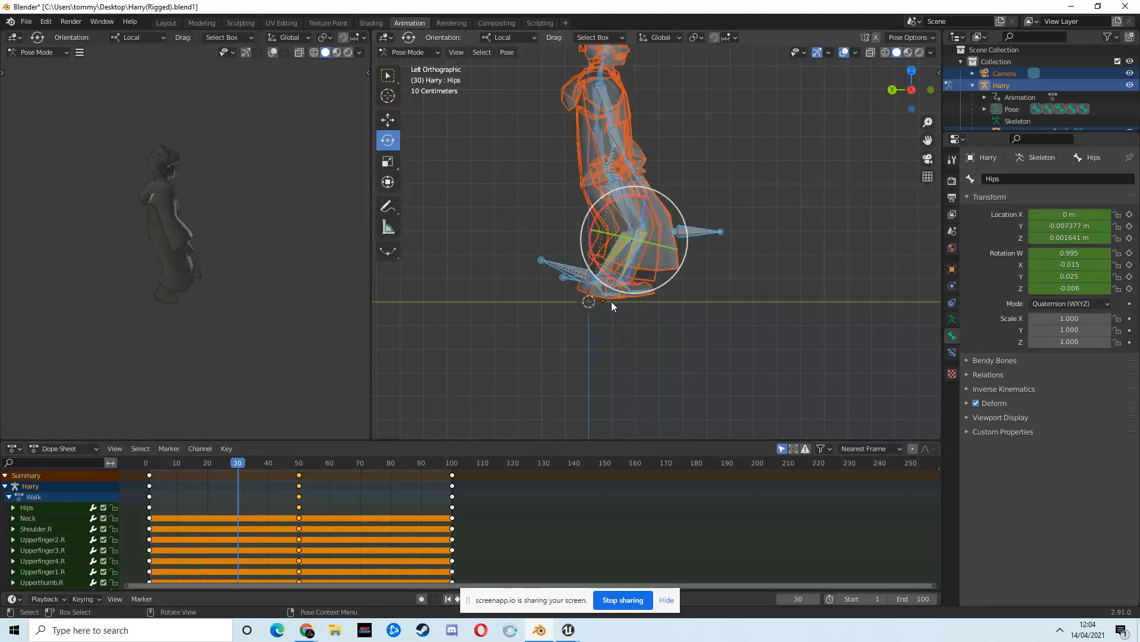
click(626, 332)
middle_drag(626, 332, 610, 326)
click(556, 276)
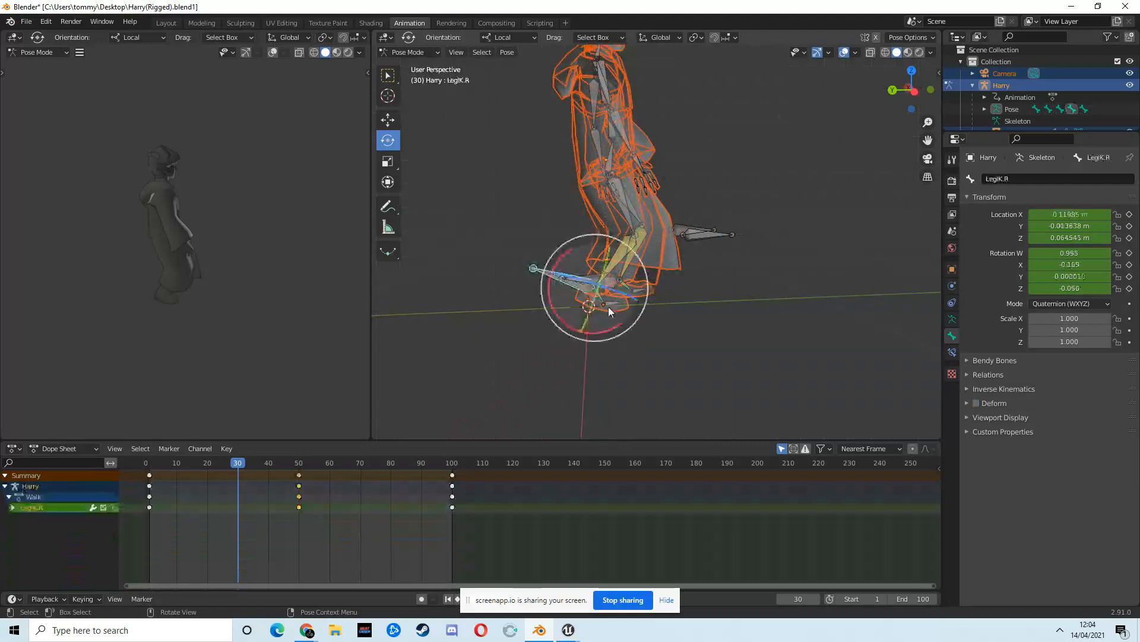
shift+click(611, 303)
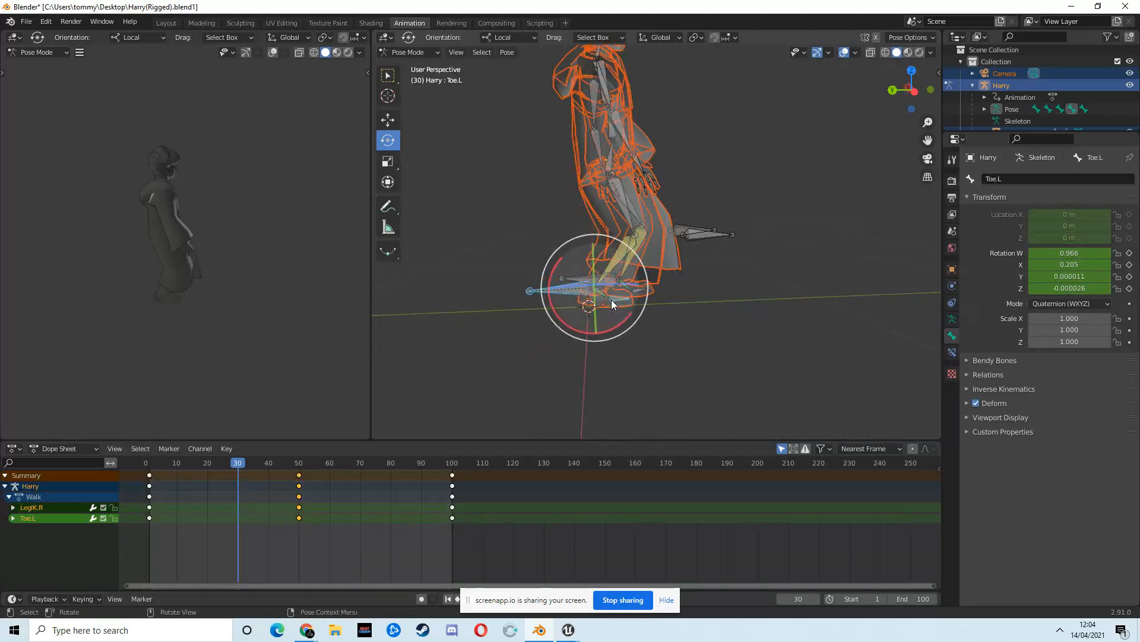
click(914, 91)
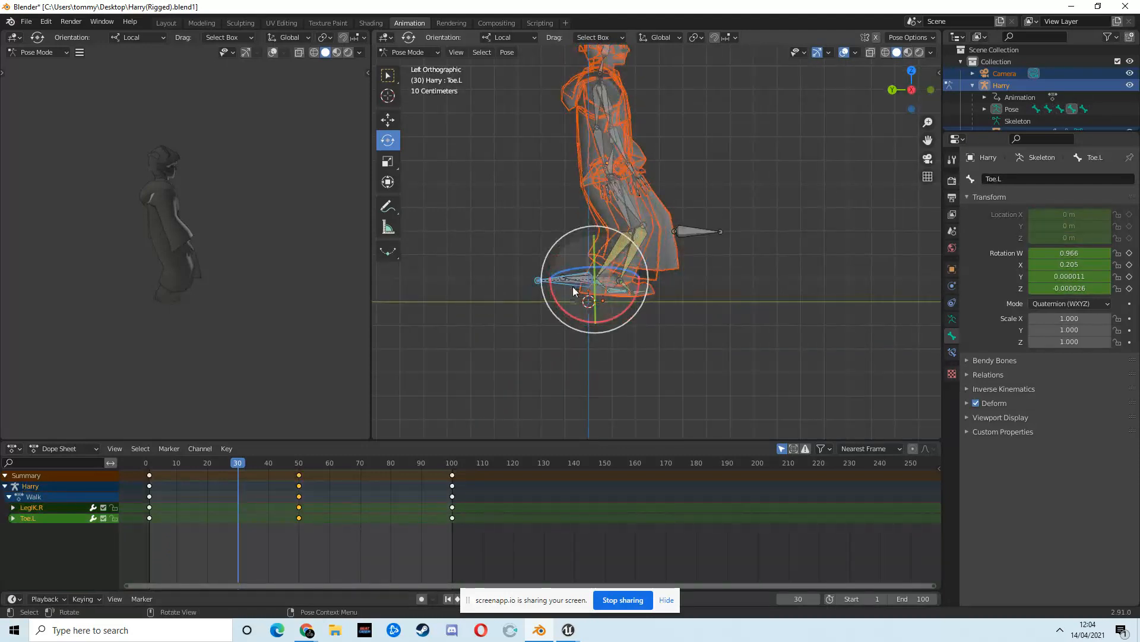
click(388, 120)
key(alt+r)
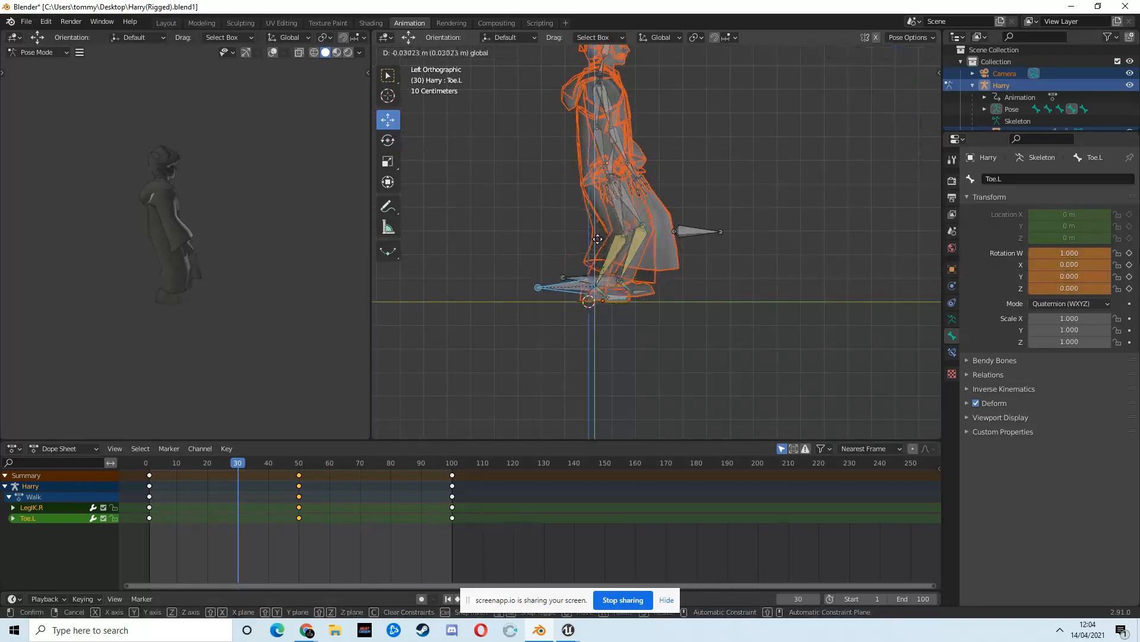
Move LegIK.L forward by about 0.07 m at frame 30
click(592, 280)
click(593, 279)
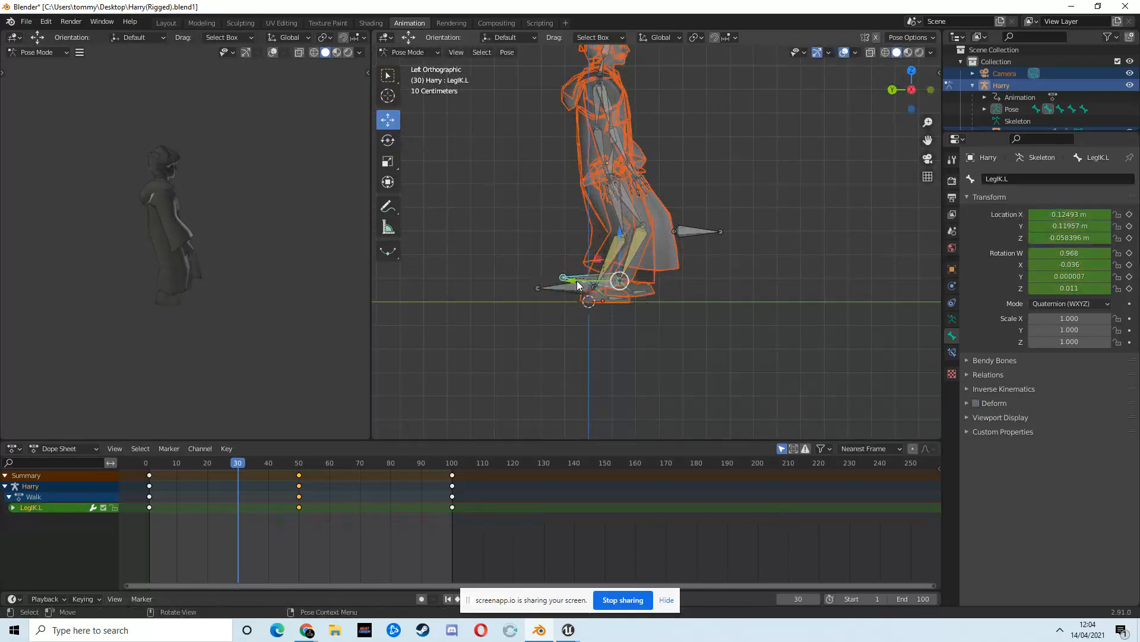
drag(600, 285, 633, 237)
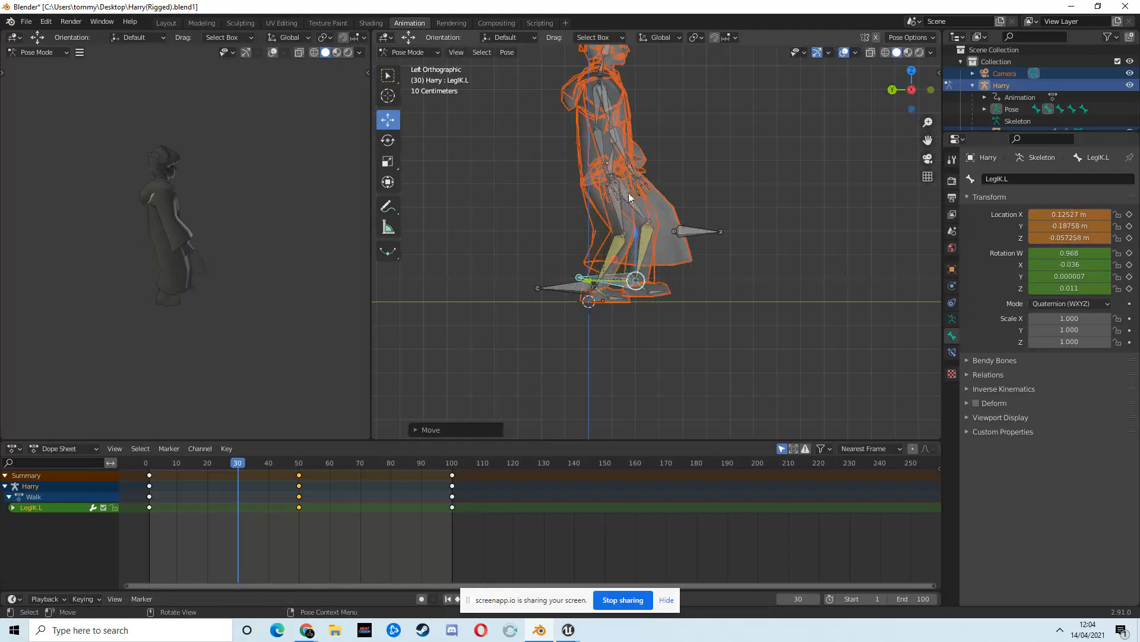
click(614, 184)
click(614, 284)
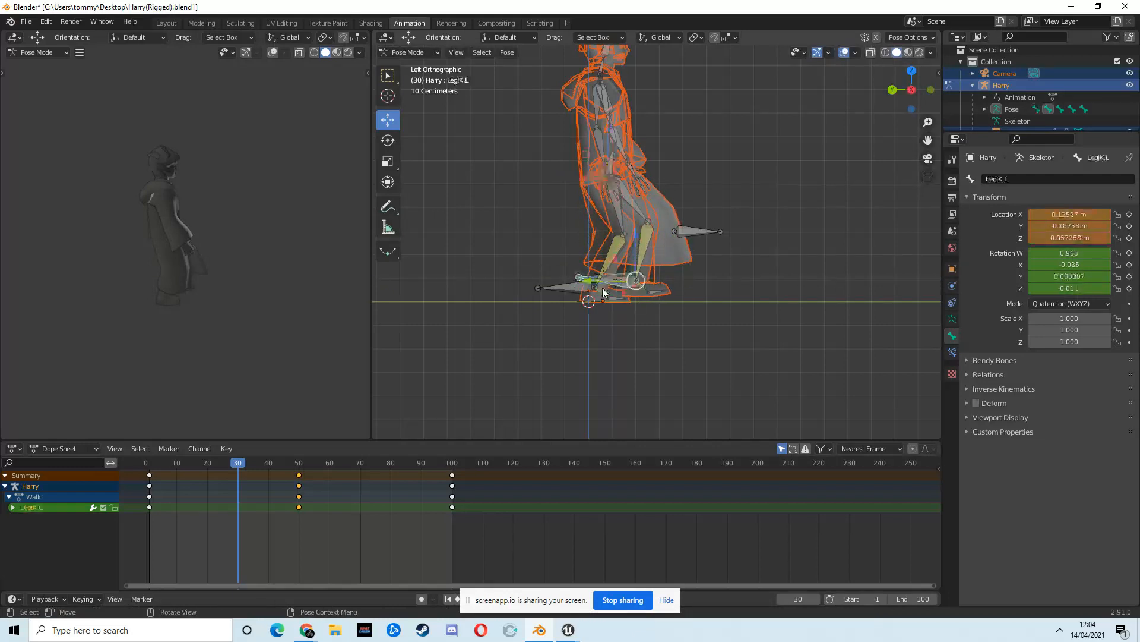
Check the walk cycle reference image in the browser and raise the Hips bone slightly at frame 30 in Blender
mouse_move(307, 630)
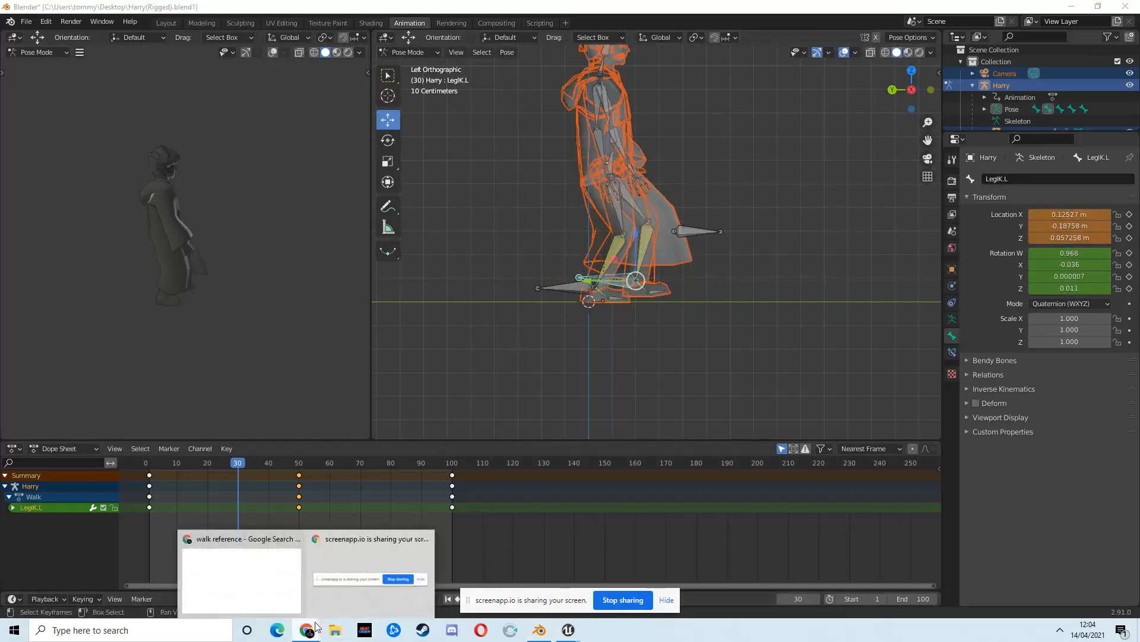
click(275, 579)
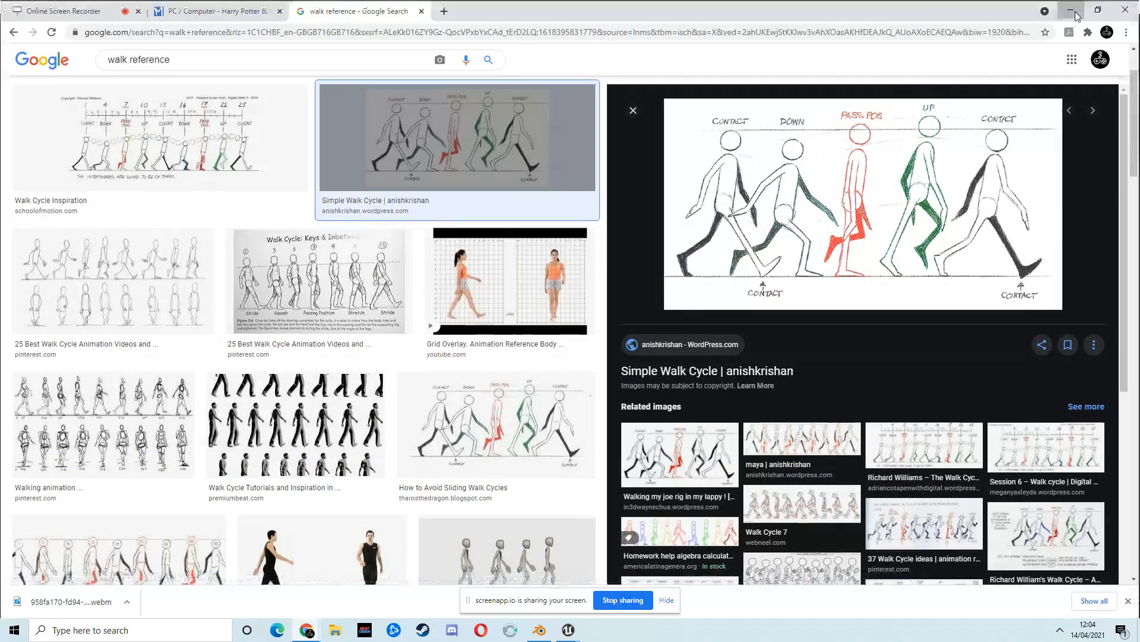
key(alt+Tab)
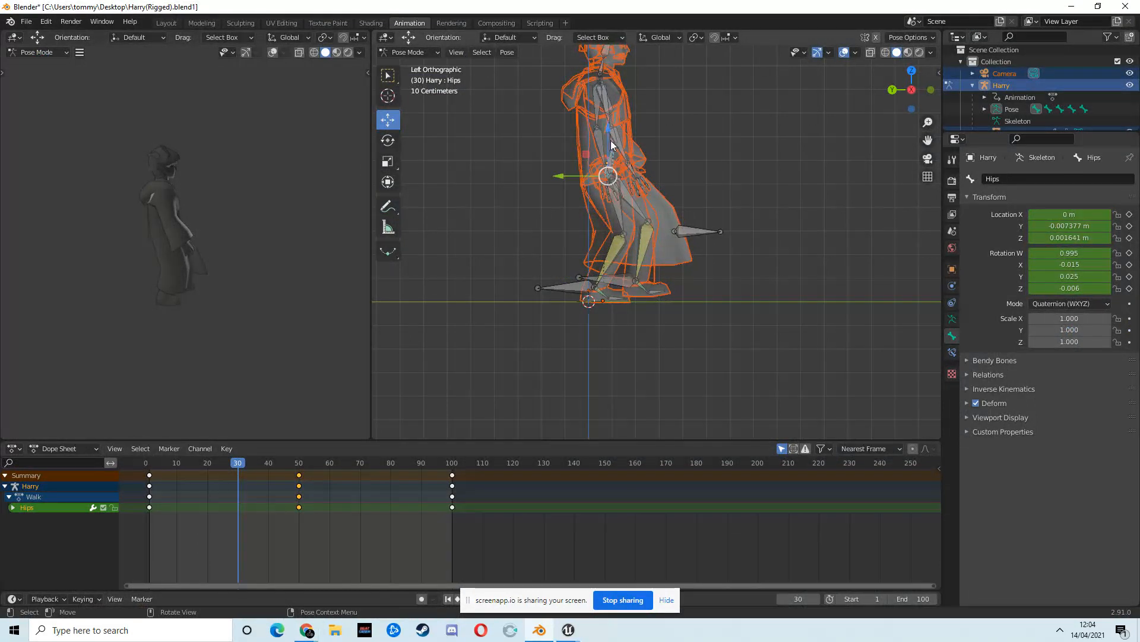
click(606, 134)
key(g)
click(607, 133)
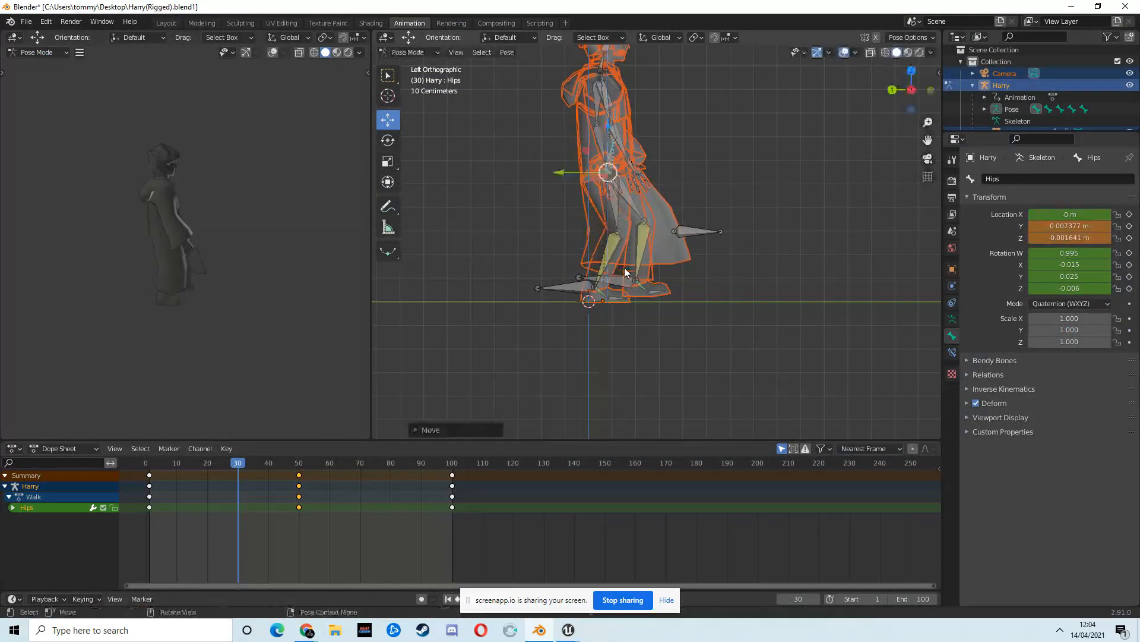
At frame 30, move LegIK.L back, raise it about 0.06 m, and reset and tilt it with Toe.R so the lifted foot points down
click(622, 285)
drag(611, 280, 569, 236)
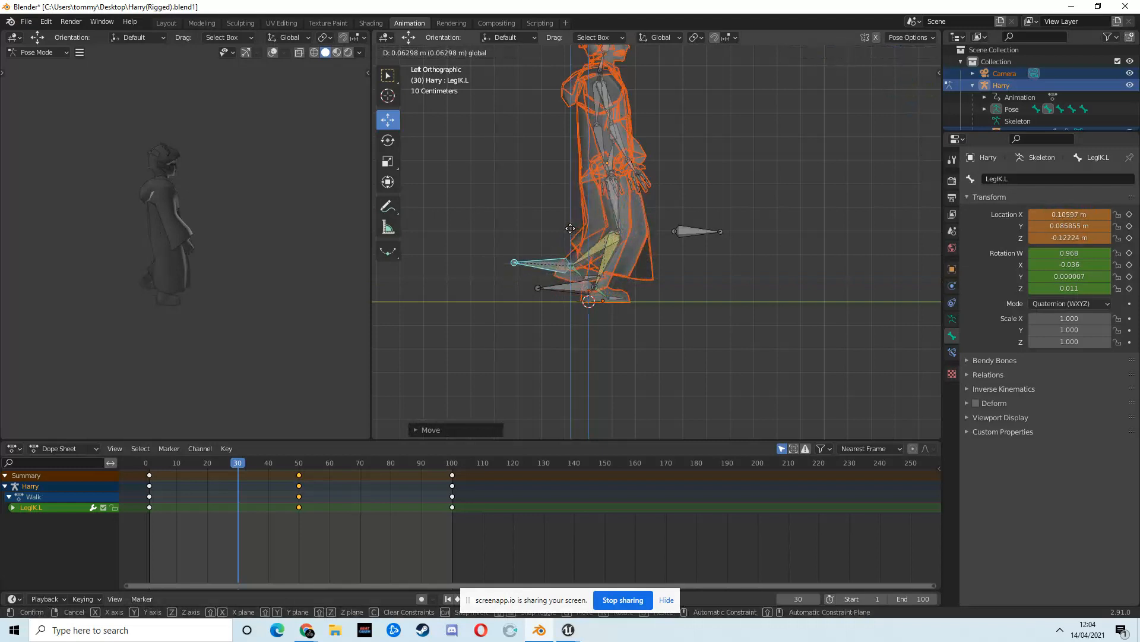
click(593, 277)
click(554, 264)
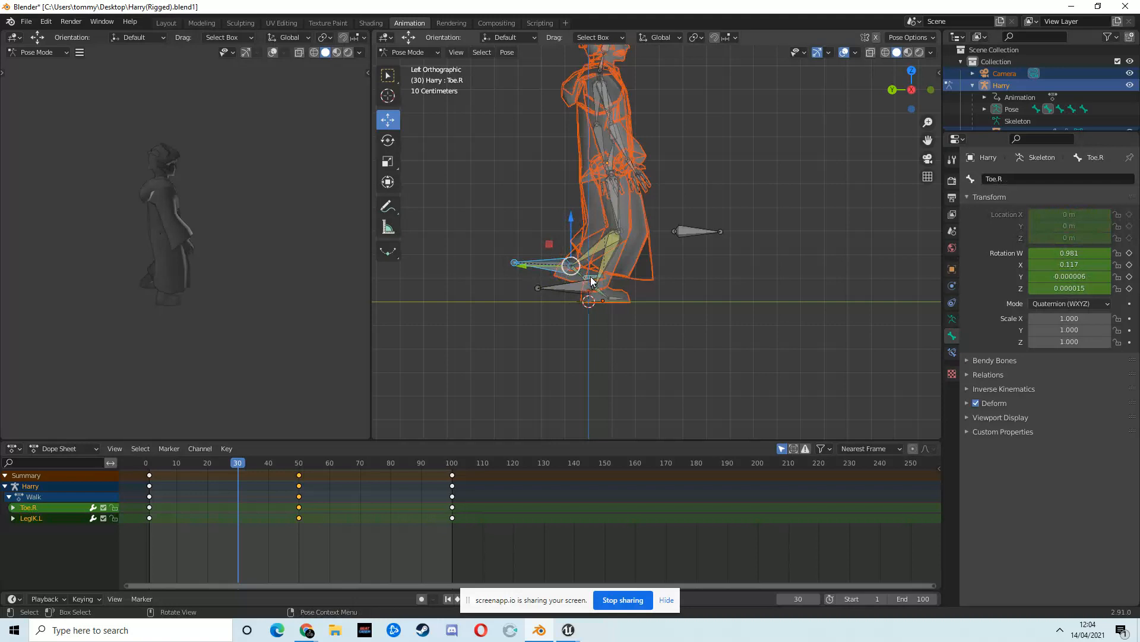
key(r)
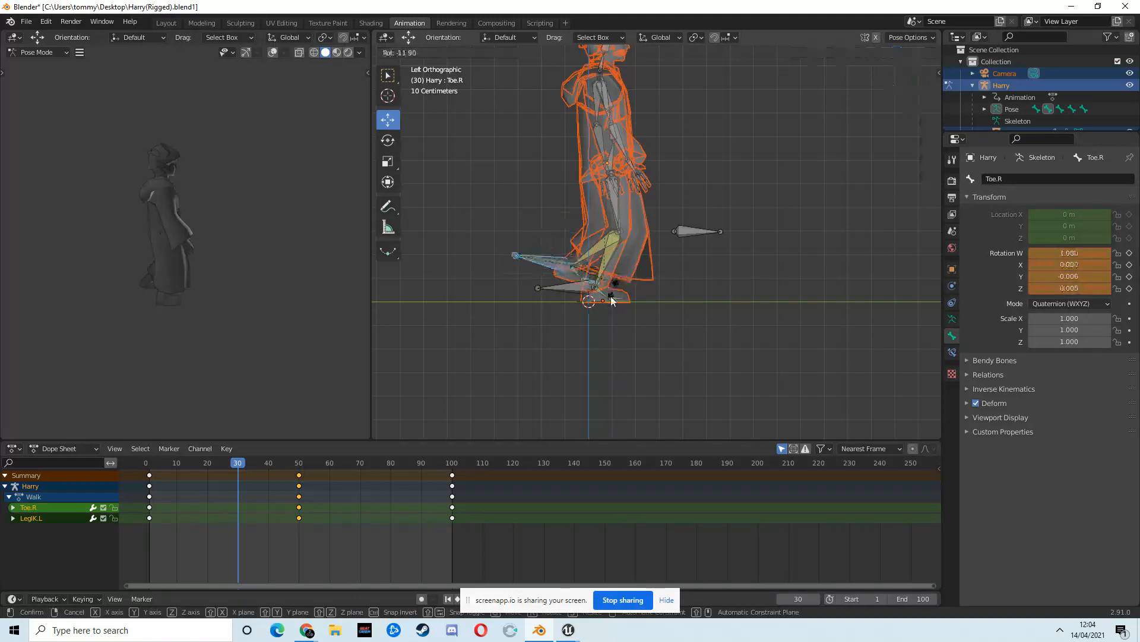
click(600, 311)
key(g)
click(569, 242)
key(g)
click(565, 243)
key(g)
click(566, 240)
Select all bones and insert Location & Rotation keyframes at frame 30
middle_drag(566, 241, 657, 253)
drag(546, 86, 746, 344)
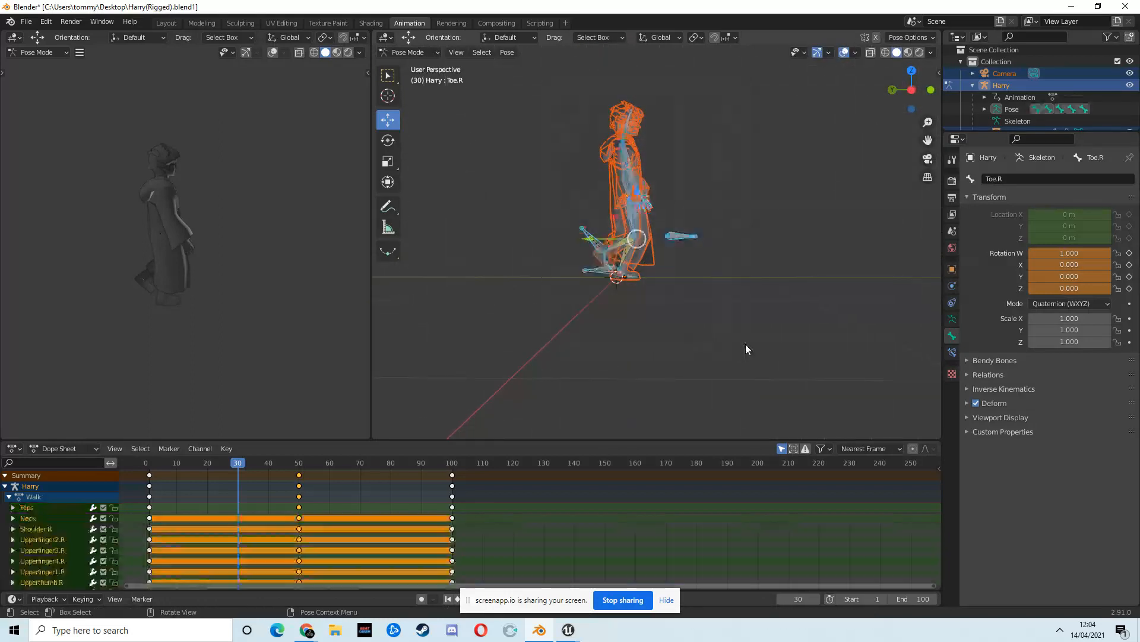
key(i)
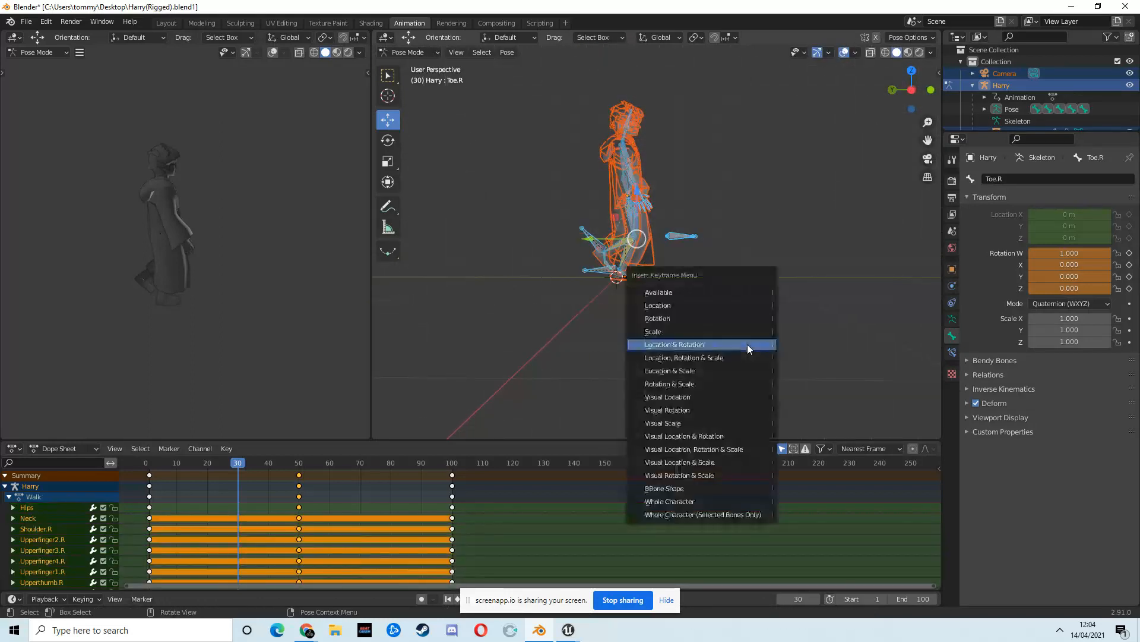
click(747, 344)
At frame 20, compare the side view with the browser walk reference and clear the rotation of LegIK.R and Toe.L in Blender
drag(232, 466, 207, 470)
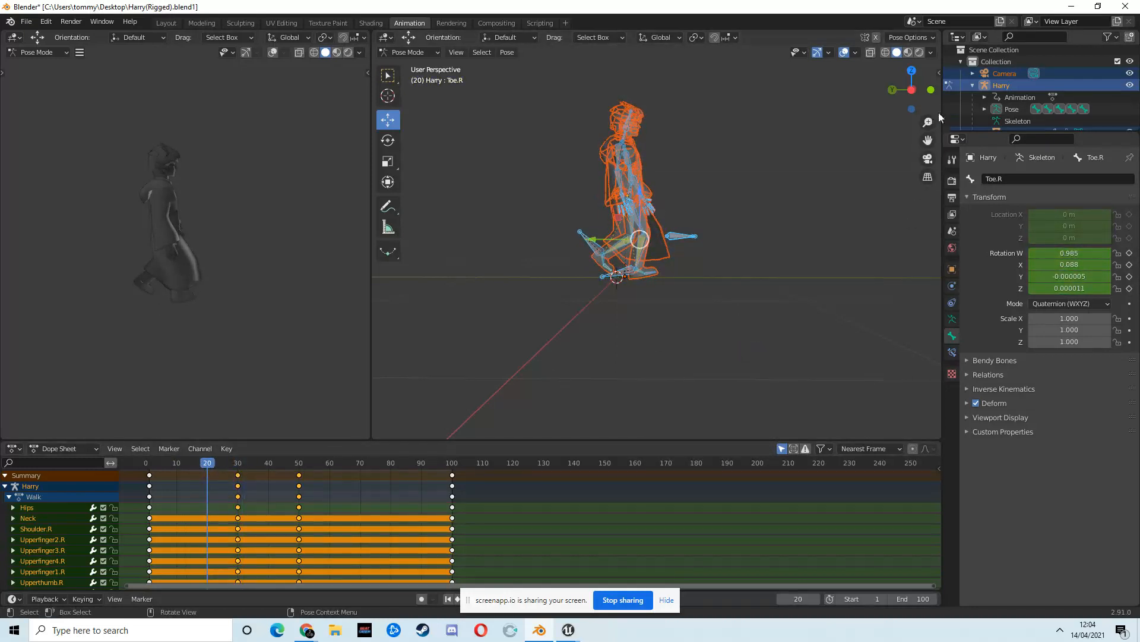
click(911, 90)
scroll(745, 220, up, 2)
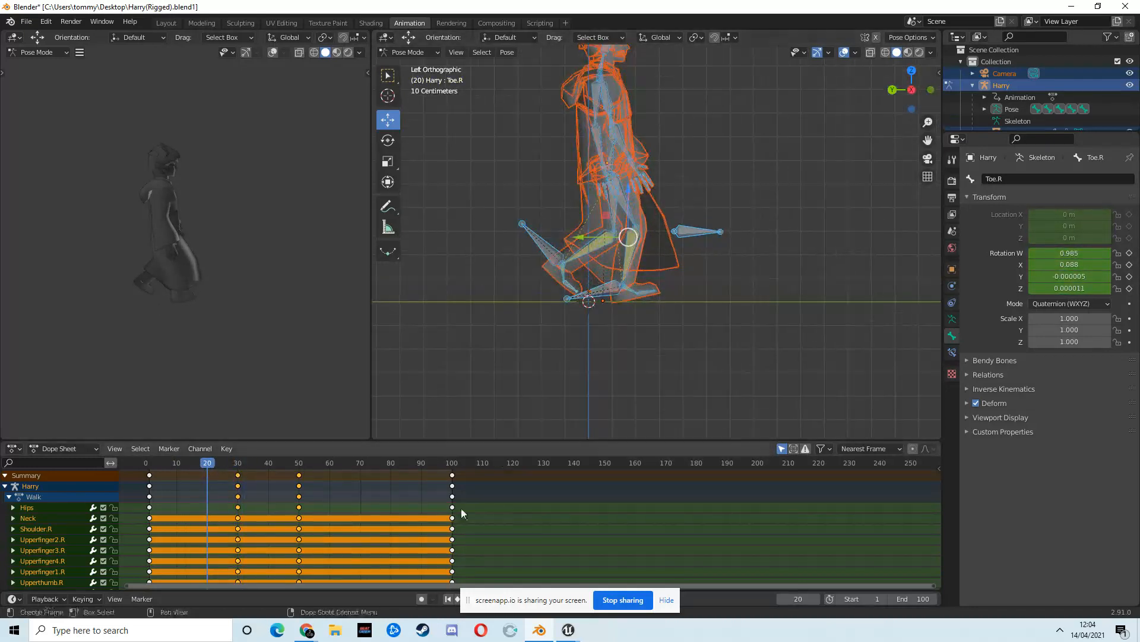
mouse_move(306, 630)
click(249, 577)
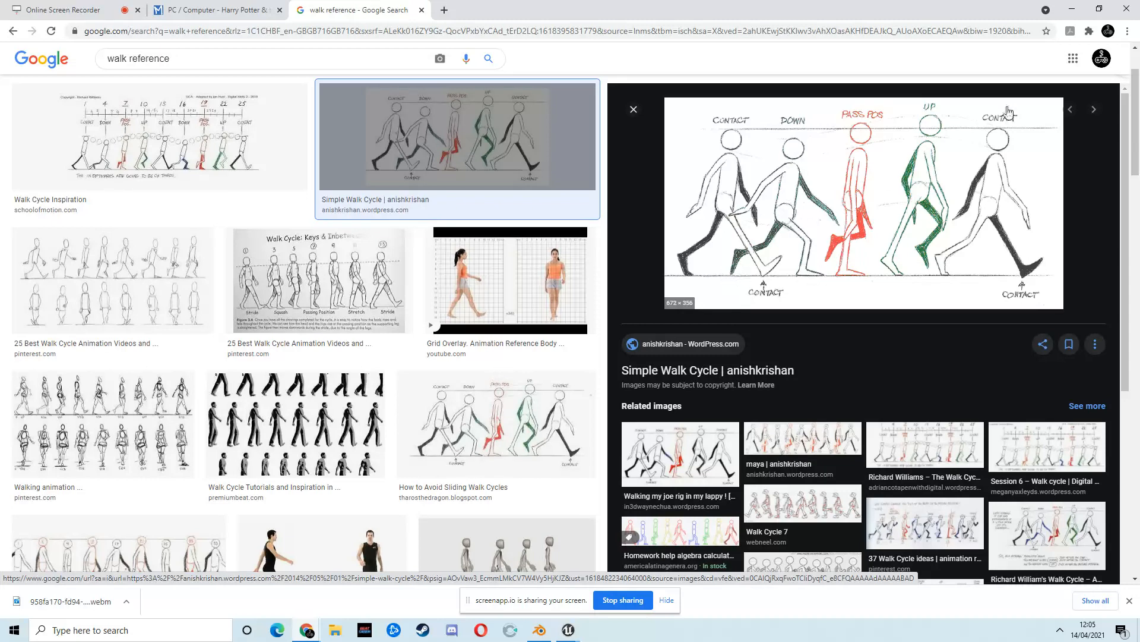
click(1072, 9)
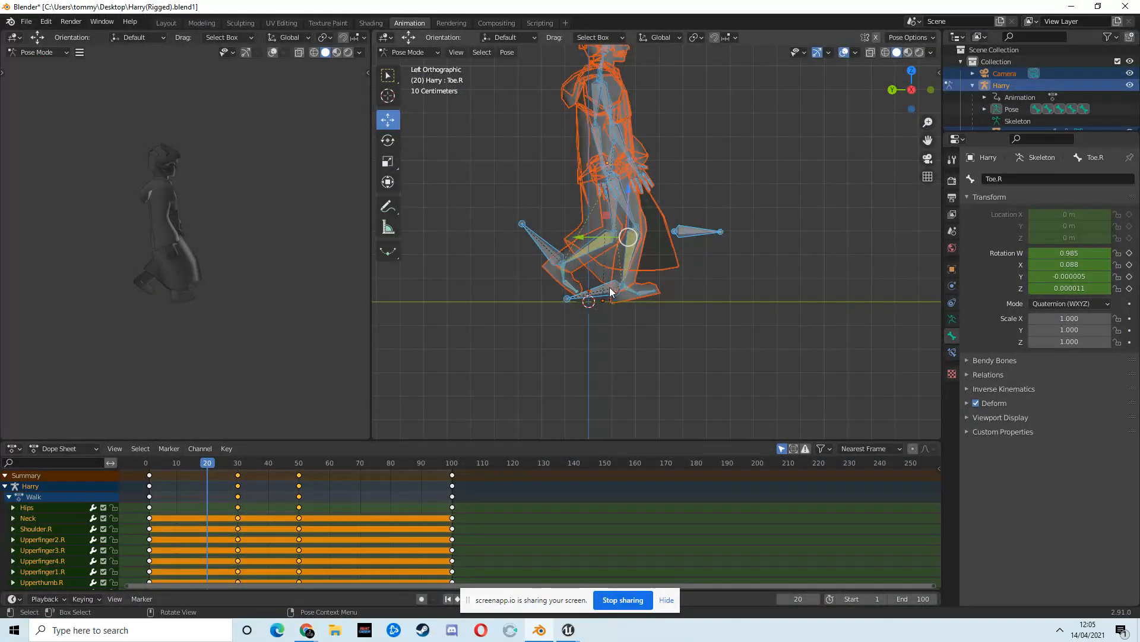
click(610, 290)
shift+click(649, 294)
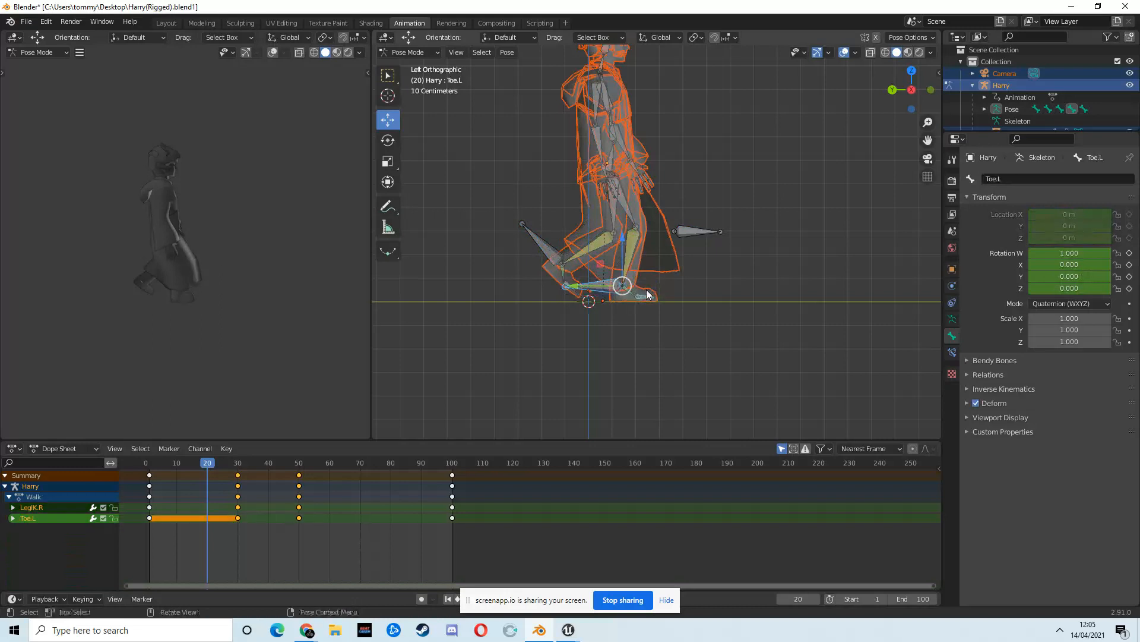
Lower the Hips bone at frame 20 to a local Y location of about -0.033 m
click(612, 166)
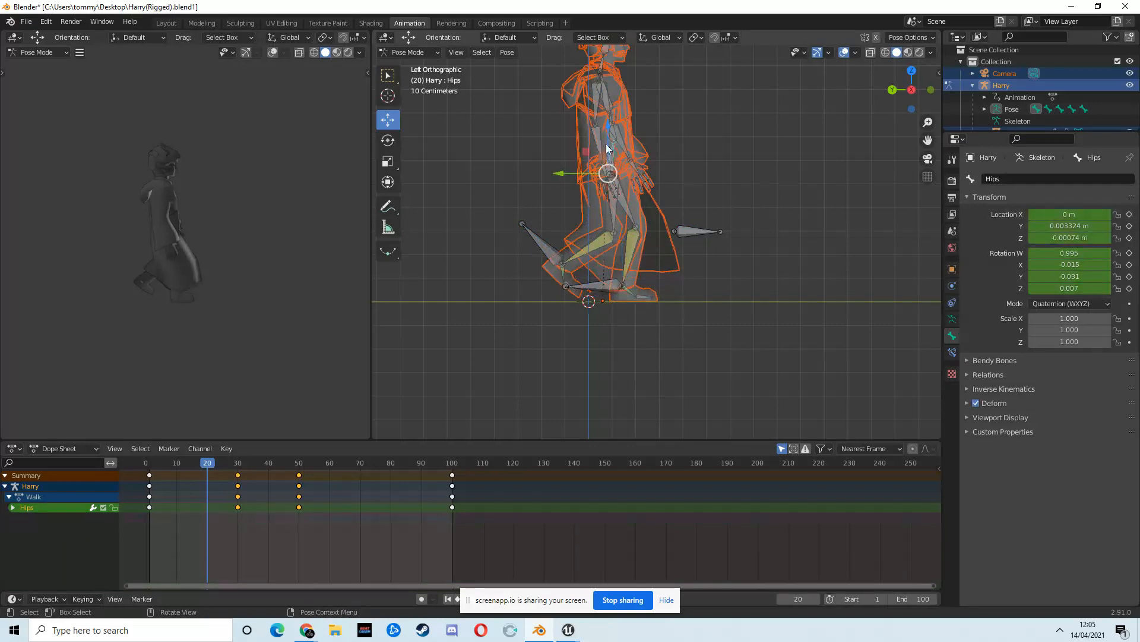
middle_drag(600, 262, 608, 185)
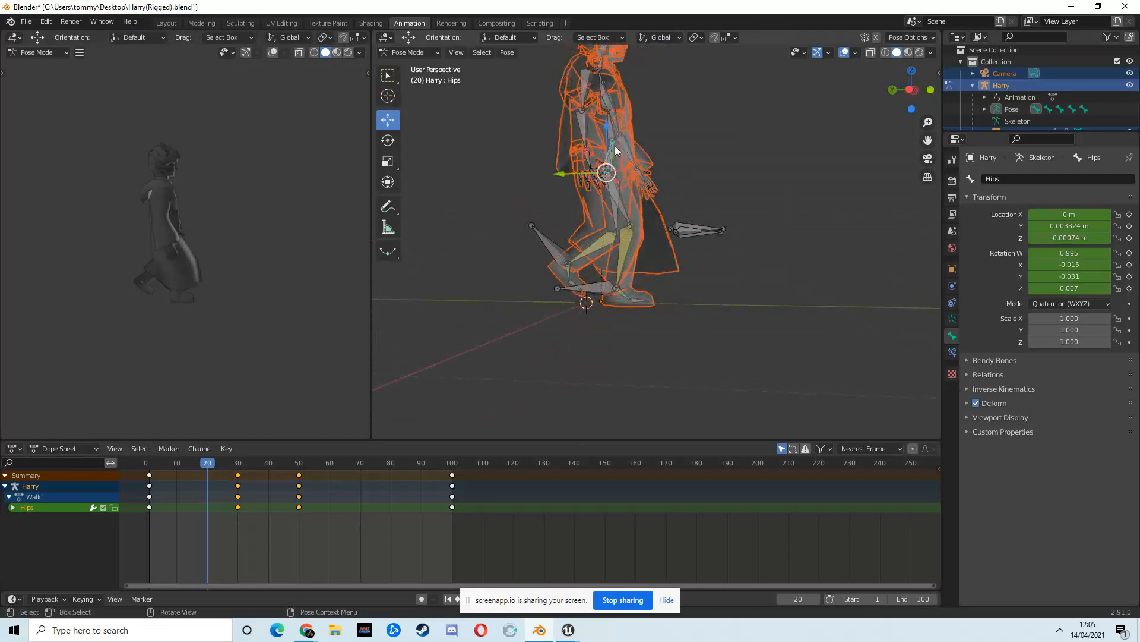
drag(607, 148, 608, 181)
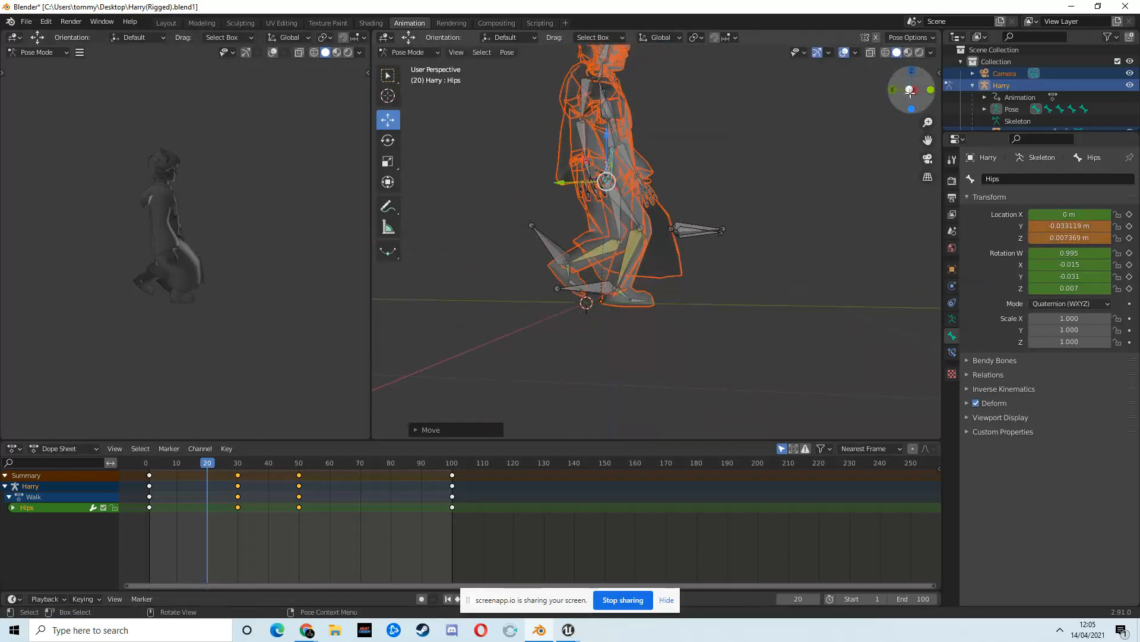
click(911, 89)
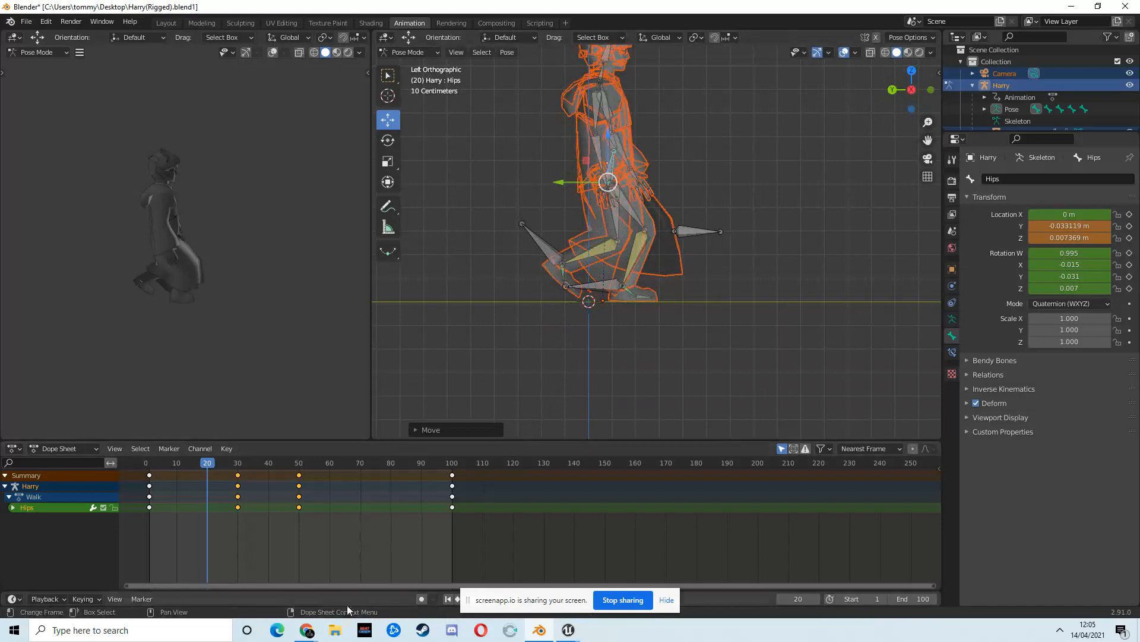
Check the walk reference in the browser again and move LegIK.R slightly forward along the ground at frame 20 in Blender
mouse_move(307, 630)
click(284, 586)
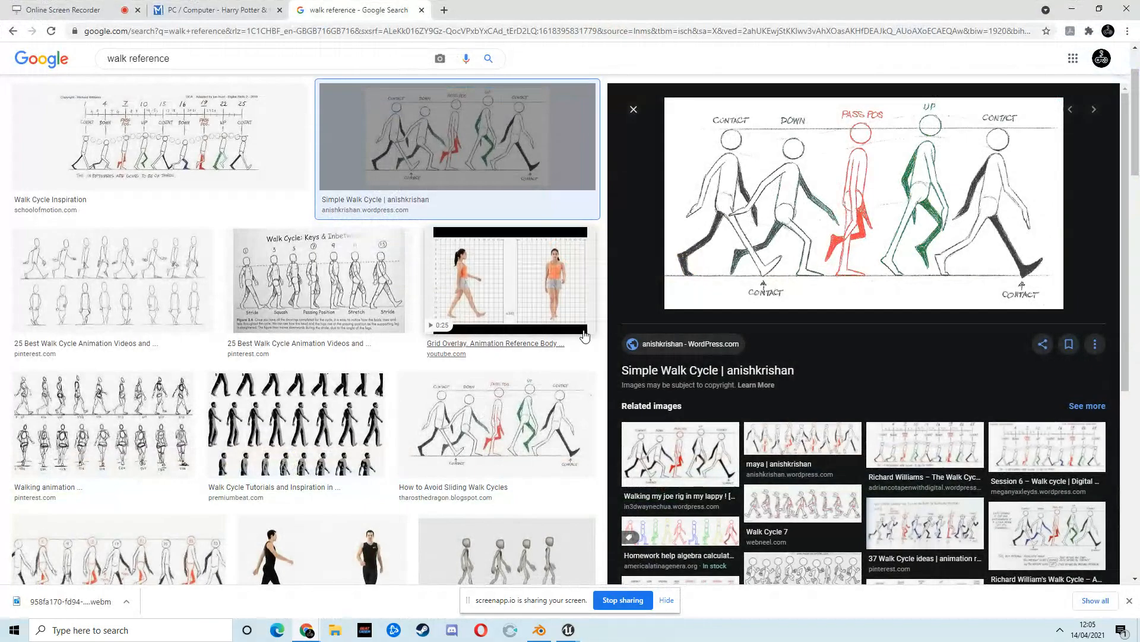
click(1072, 10)
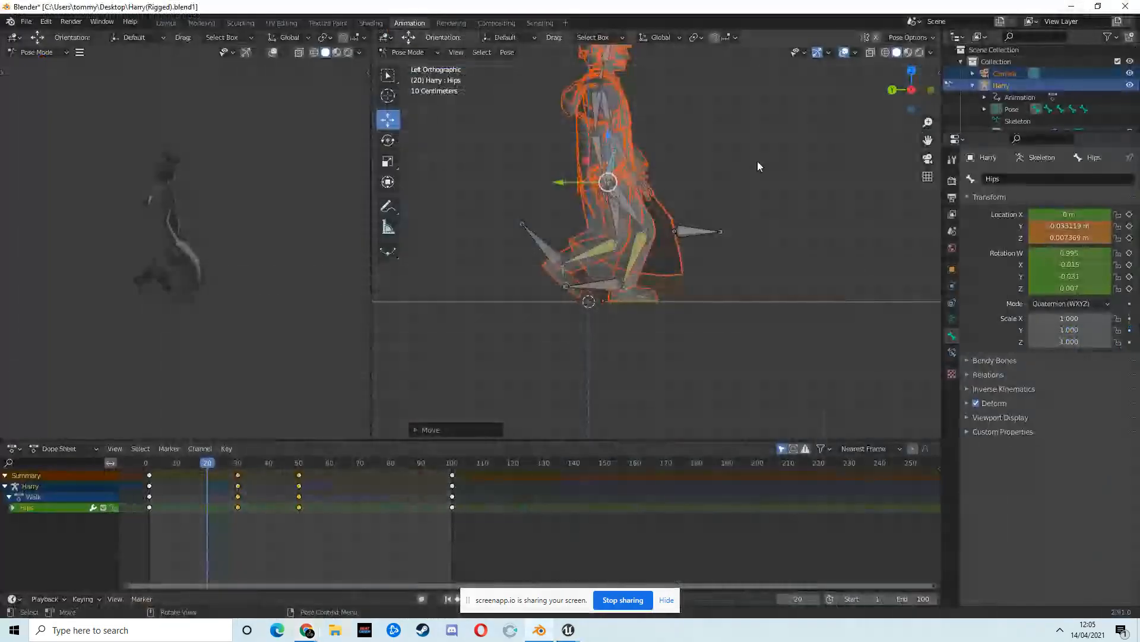
click(604, 286)
drag(602, 286, 620, 286)
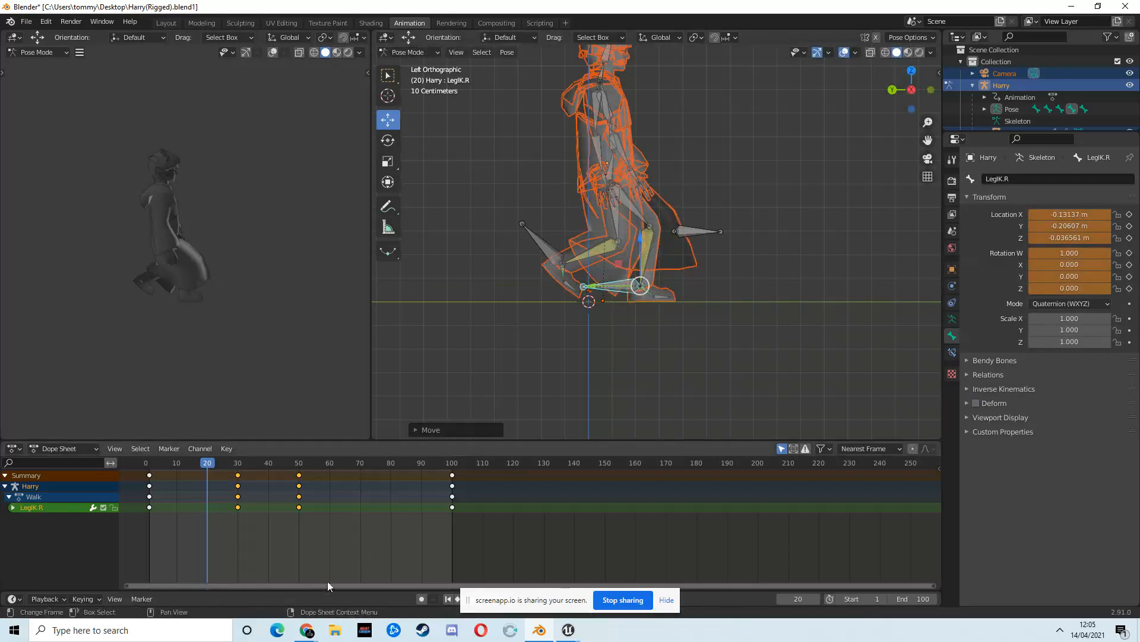
After checking the browser reference, clear the rotation of LegIK.L and Toe.R and tilt the rear foot steeply toe-down at frame 20
click(280, 573)
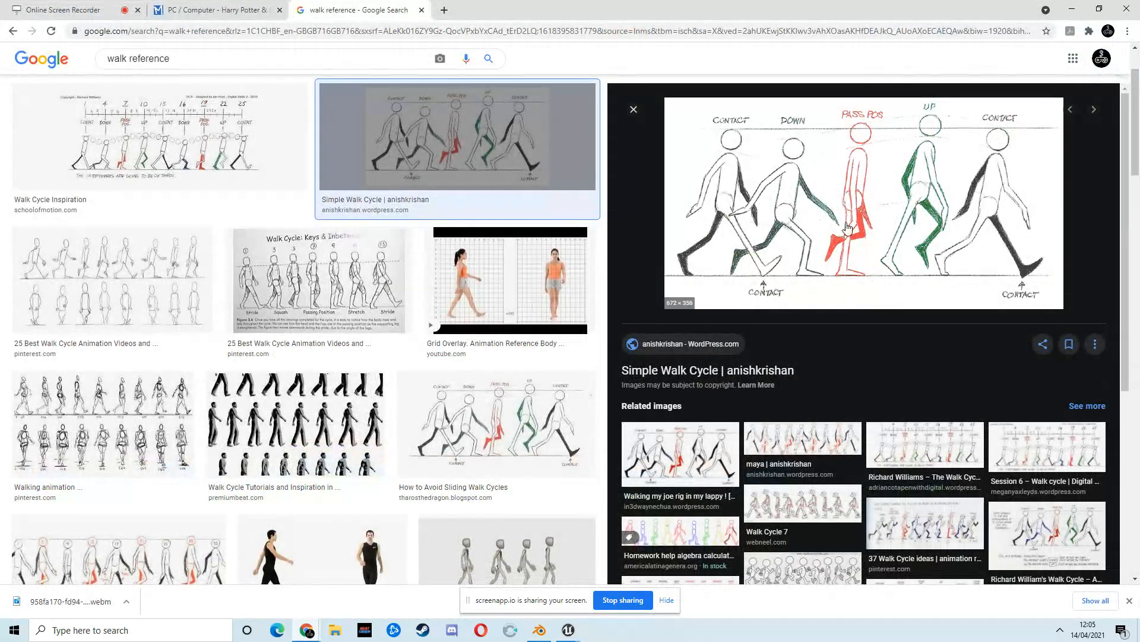
click(1072, 10)
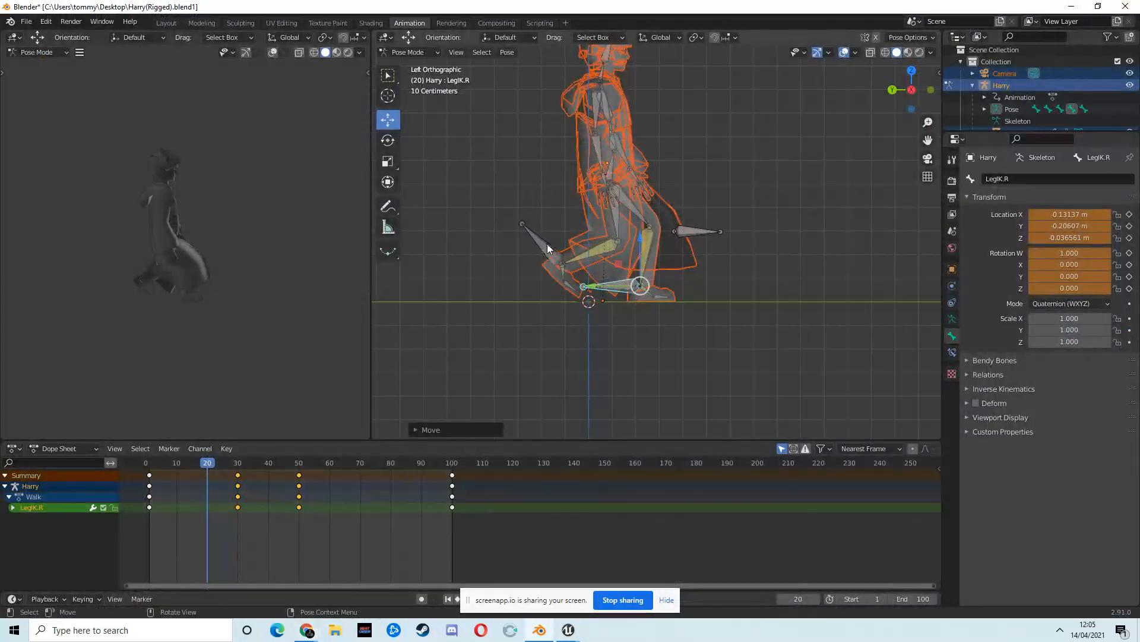
click(556, 259)
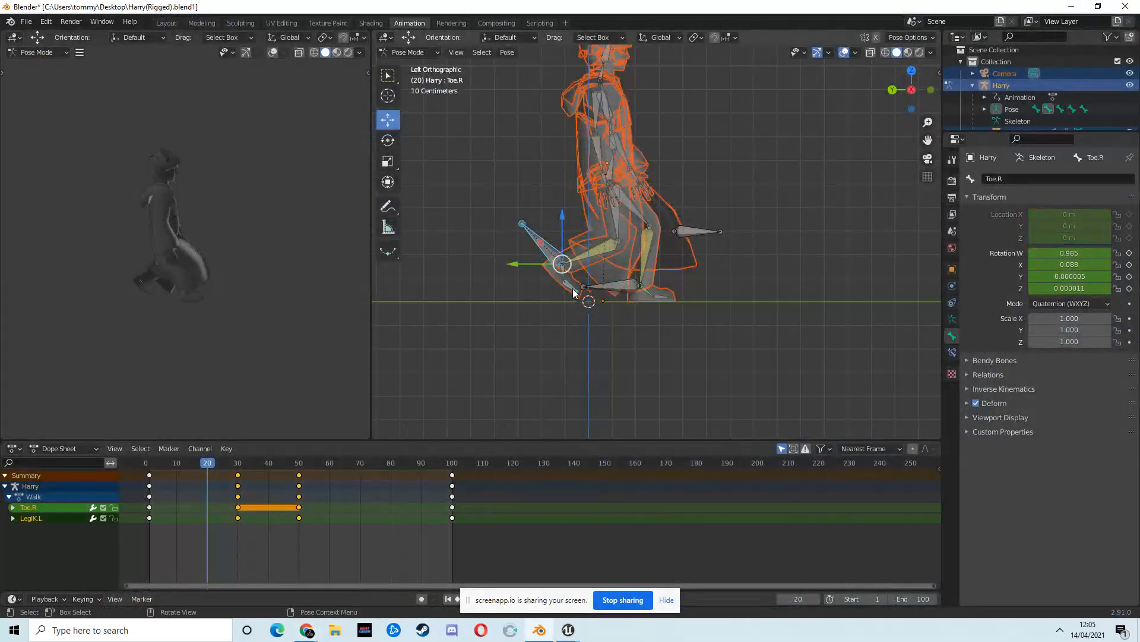
key(alt+r)
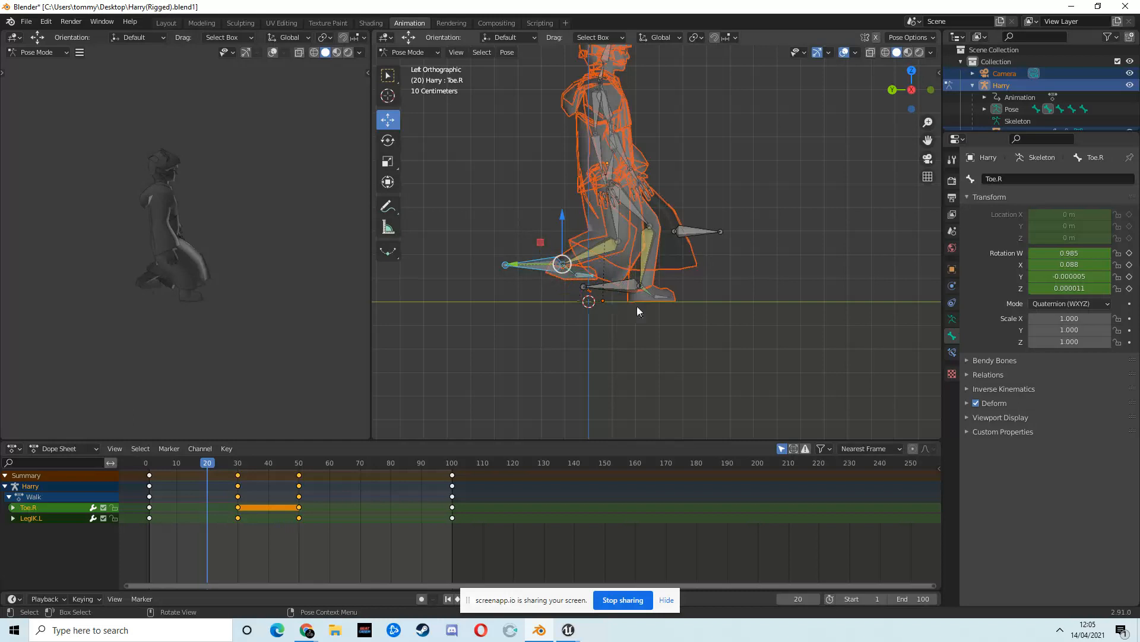
key(r)
click(572, 343)
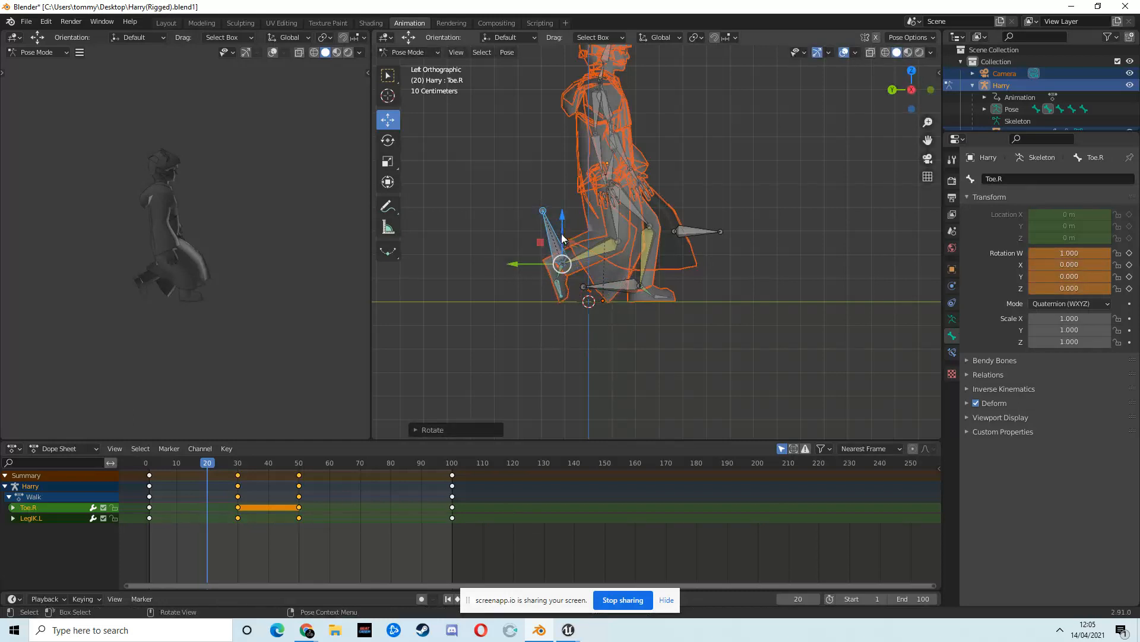
key(g)
click(540, 269)
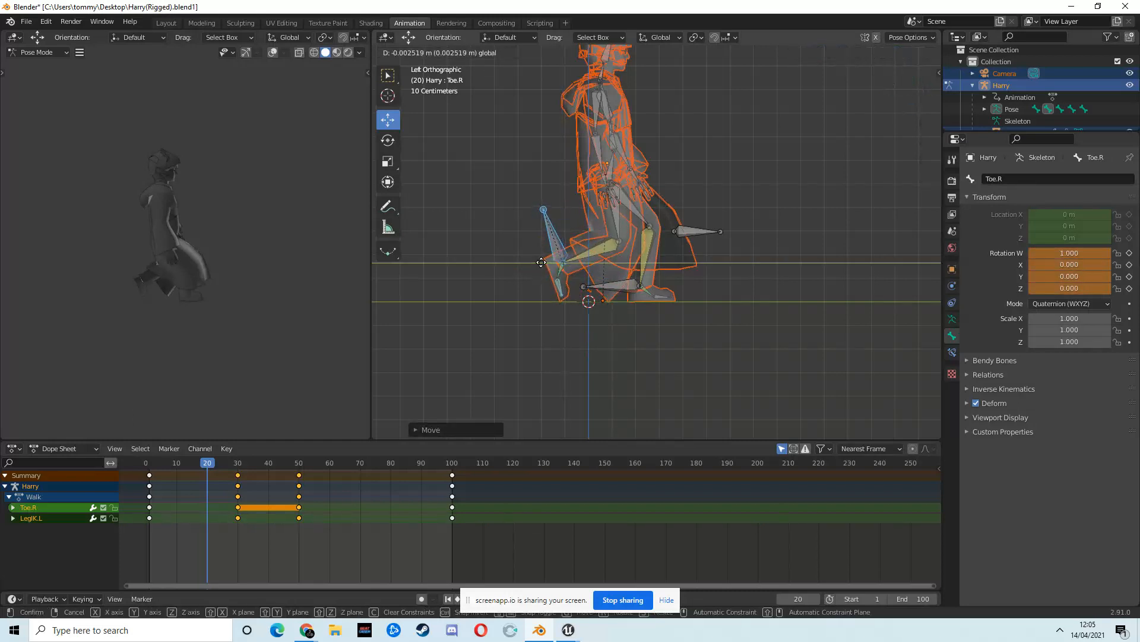
Select all bones and insert location and rotation keyframes at frame 20
middle_drag(544, 262, 654, 250)
drag(555, 114, 710, 329)
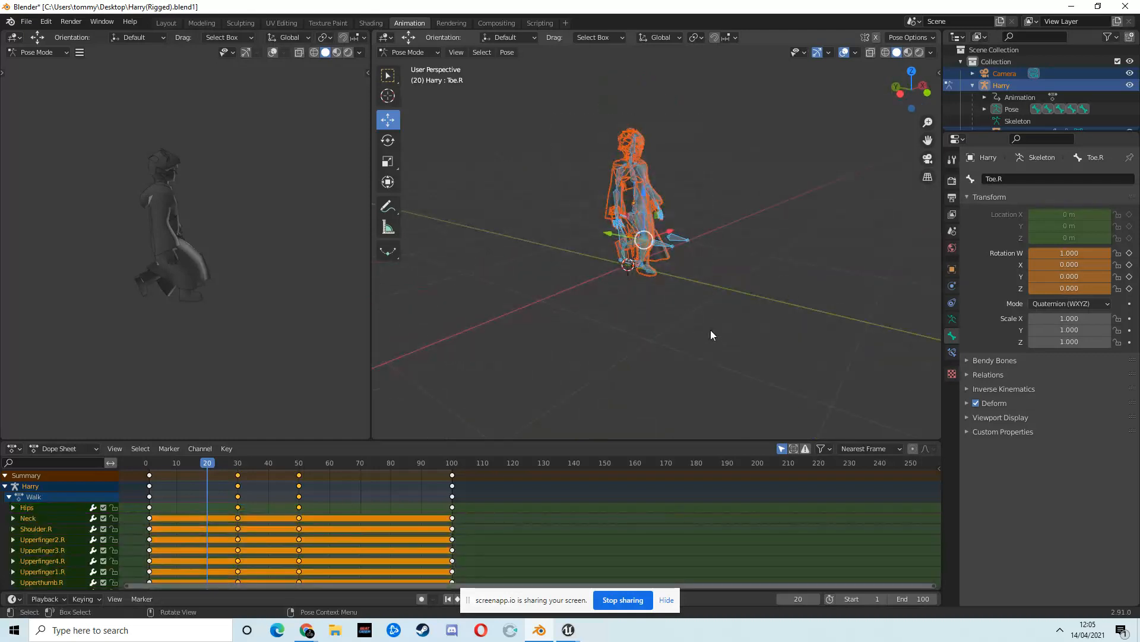
key(i)
click(710, 329)
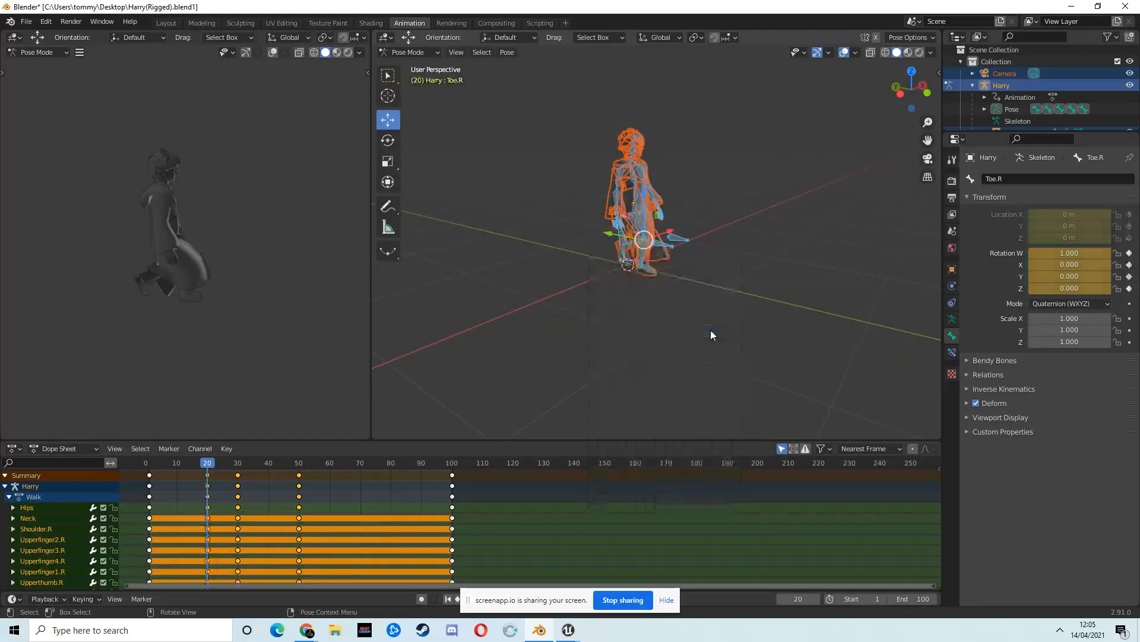
Scrub around frame 20 in the left orthographic view and lower the Hips bone to a local Y location of about -0.040 m
middle_drag(668, 227, 736, 181)
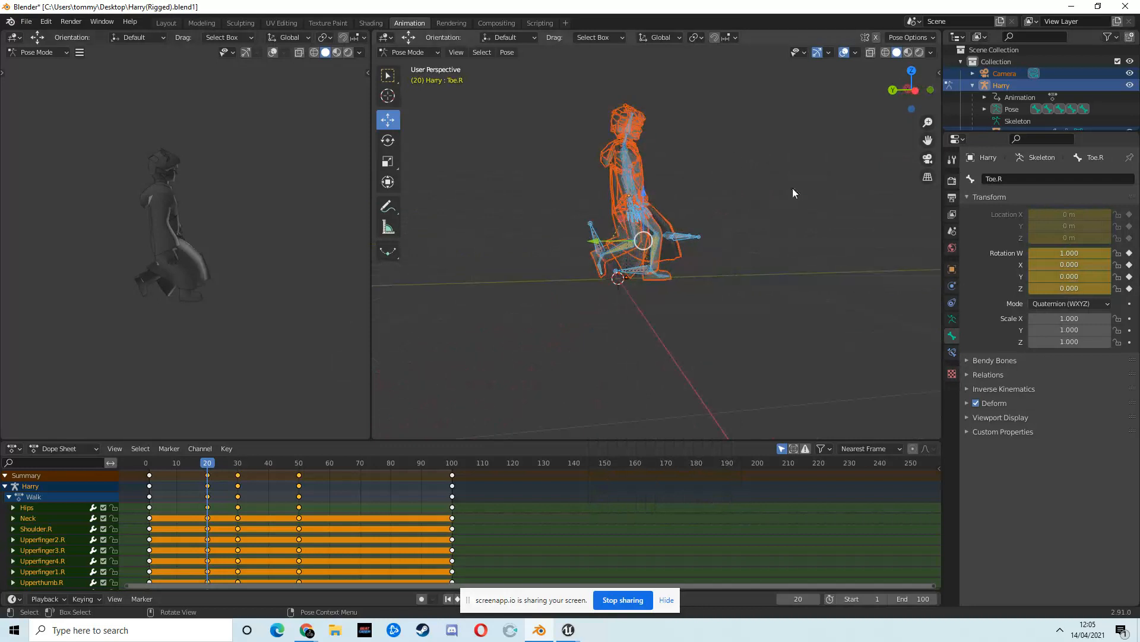
click(918, 91)
click(189, 468)
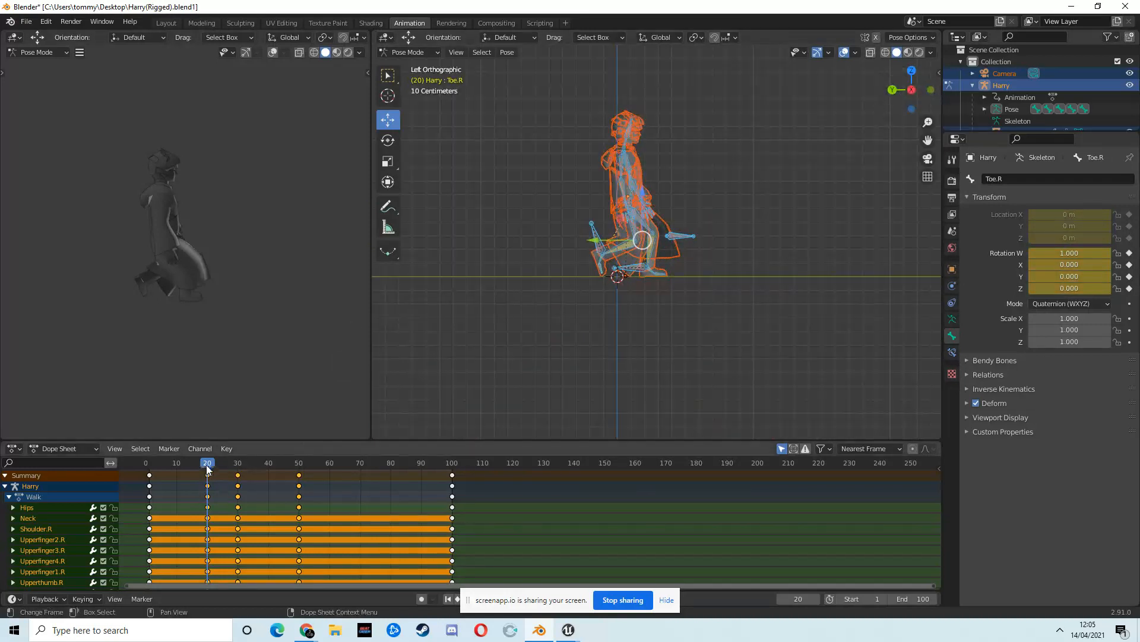
drag(188, 471, 207, 486)
scroll(682, 163, up, 1)
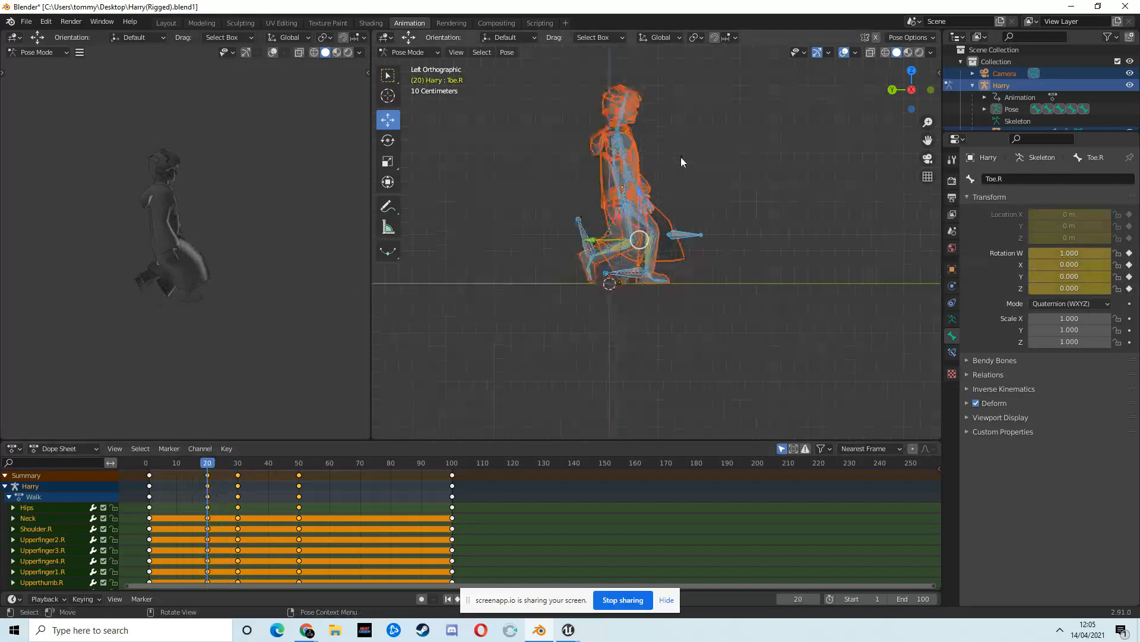
click(625, 192)
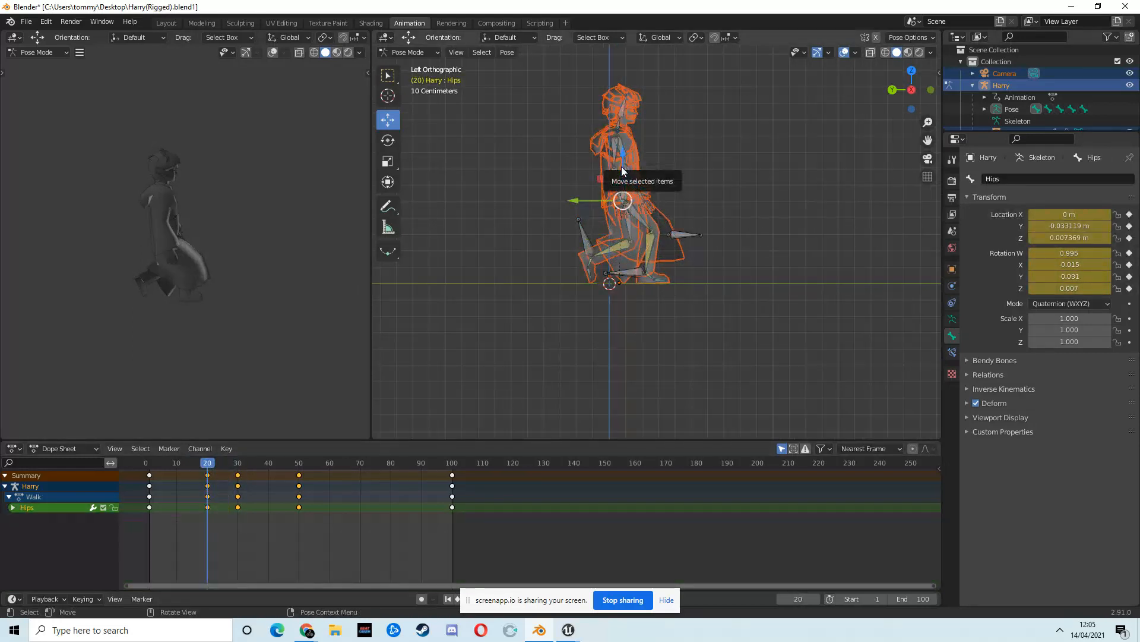
drag(622, 172, 582, 244)
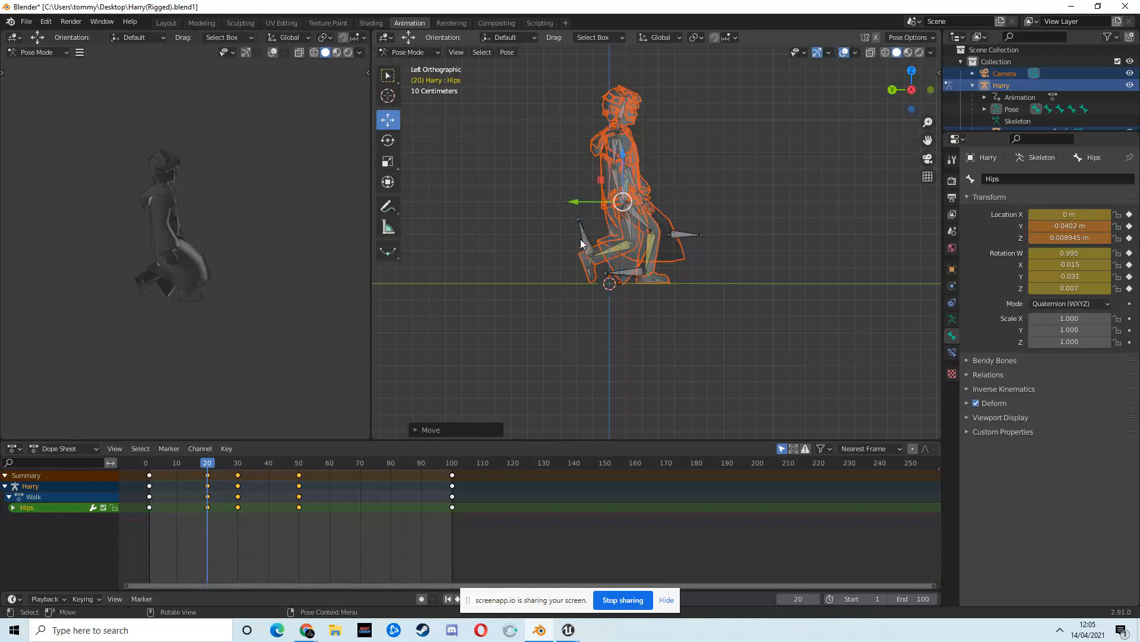
Update the location and rotation keyframes of all bones at frame 20 with the lowered hips
scroll(672, 162, down, 2)
key(a)
key(i)
click(738, 361)
At frame 40, check the up pose in the browser's walk reference and rotate the Toe.L bone to bend the rear toes
drag(207, 463, 269, 475)
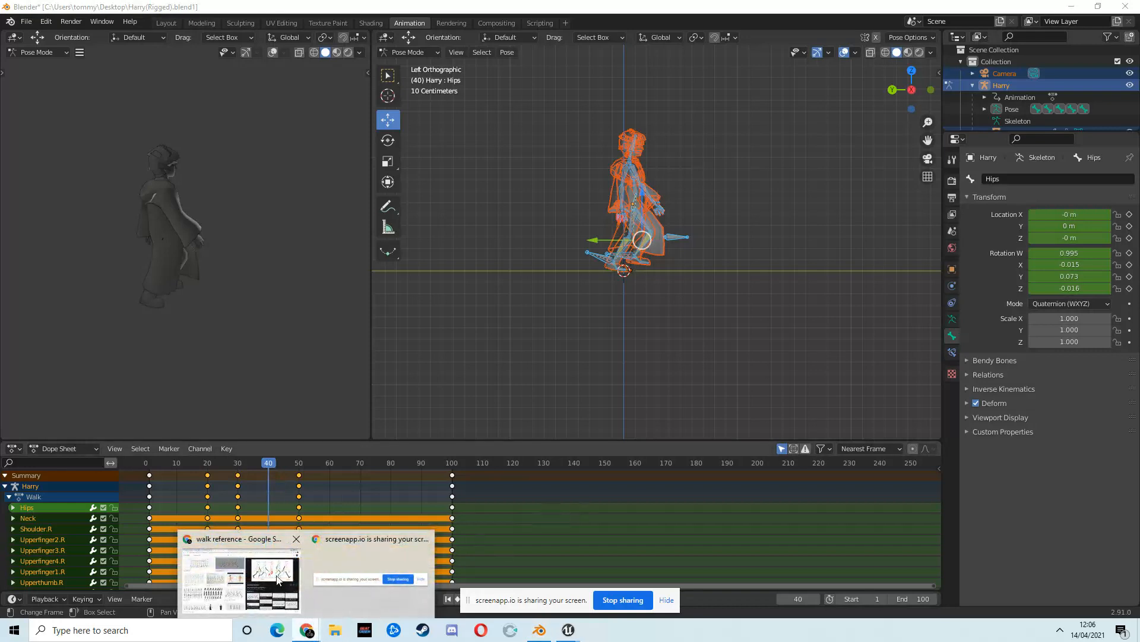
click(241, 561)
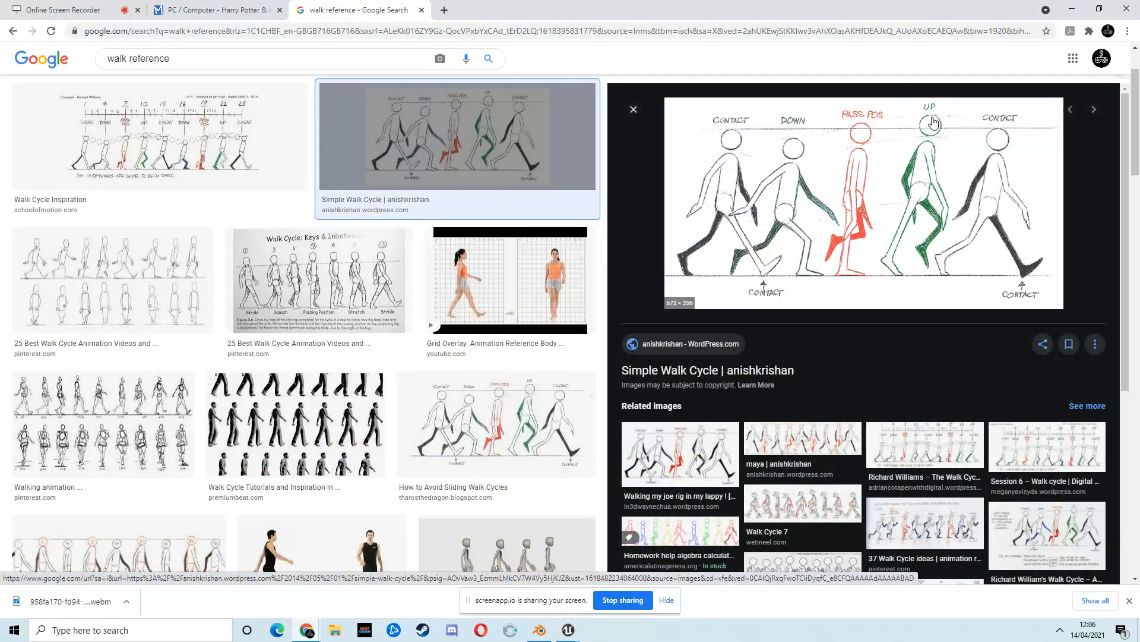
click(1079, 17)
drag(640, 277, 563, 276)
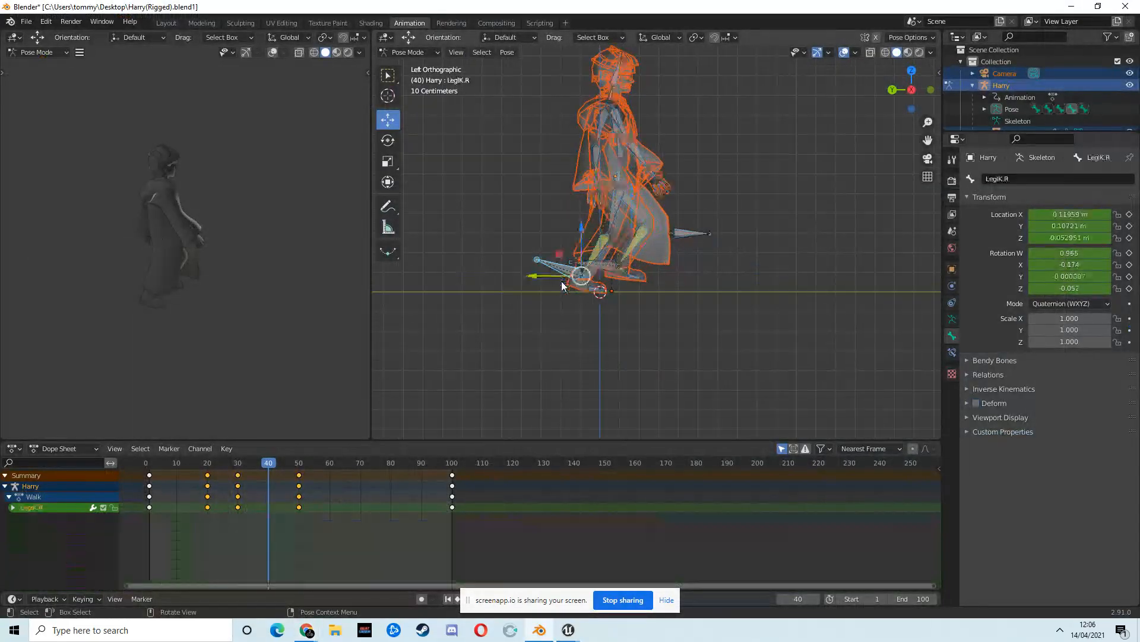
click(586, 303)
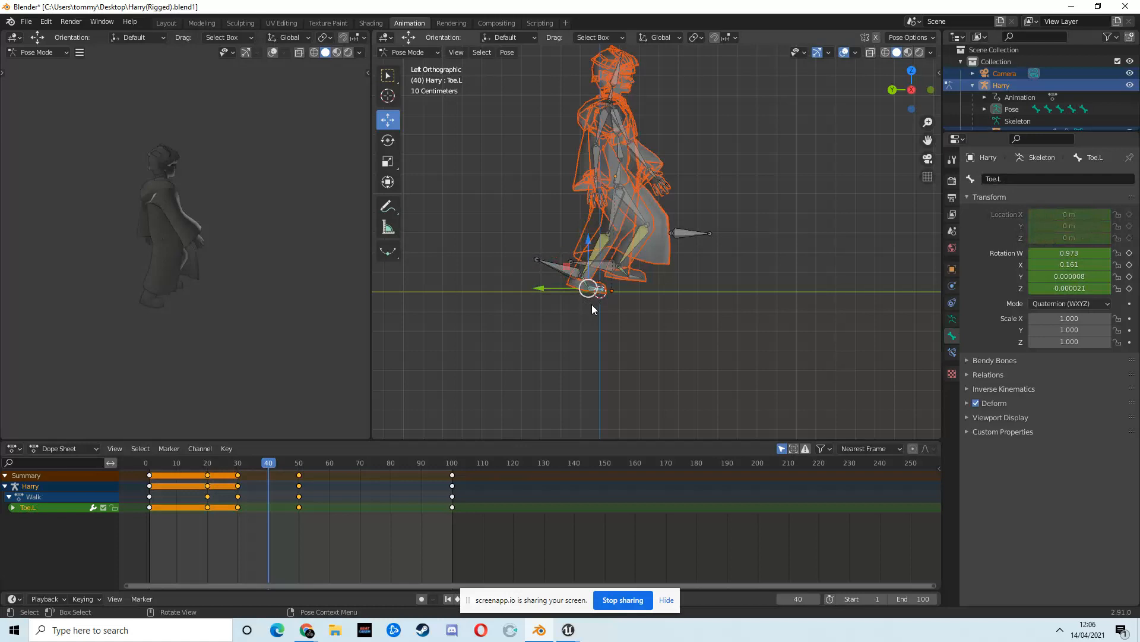
key(r)
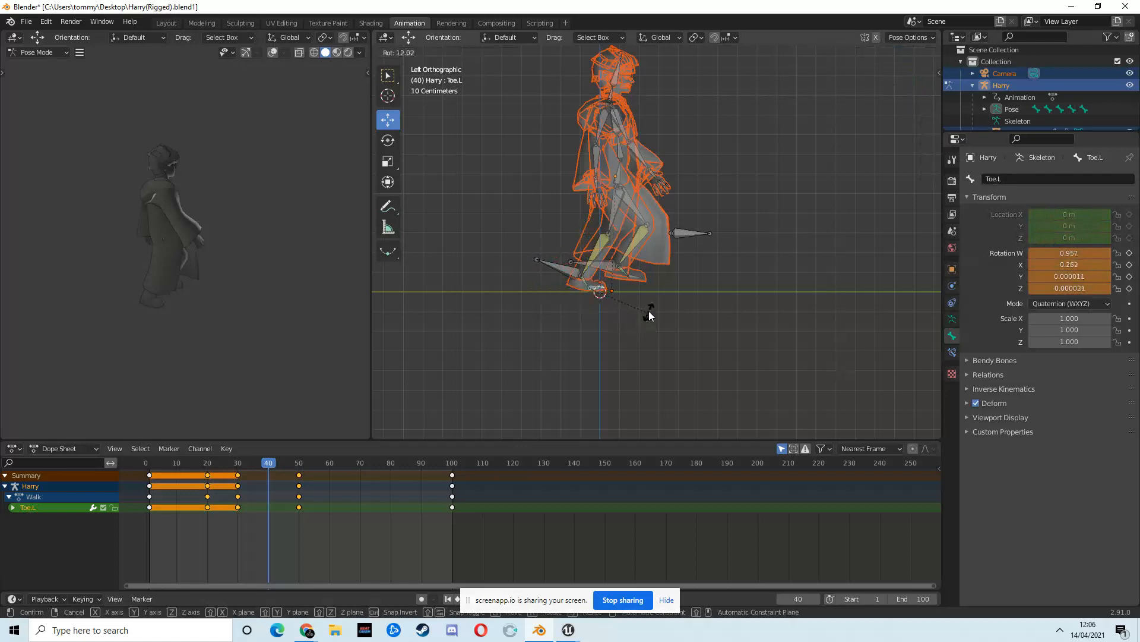
click(647, 301)
Rotate LegIK.R to tilt the rear foot steeply toe-down and raise it slightly along global Z
click(563, 268)
key(r)
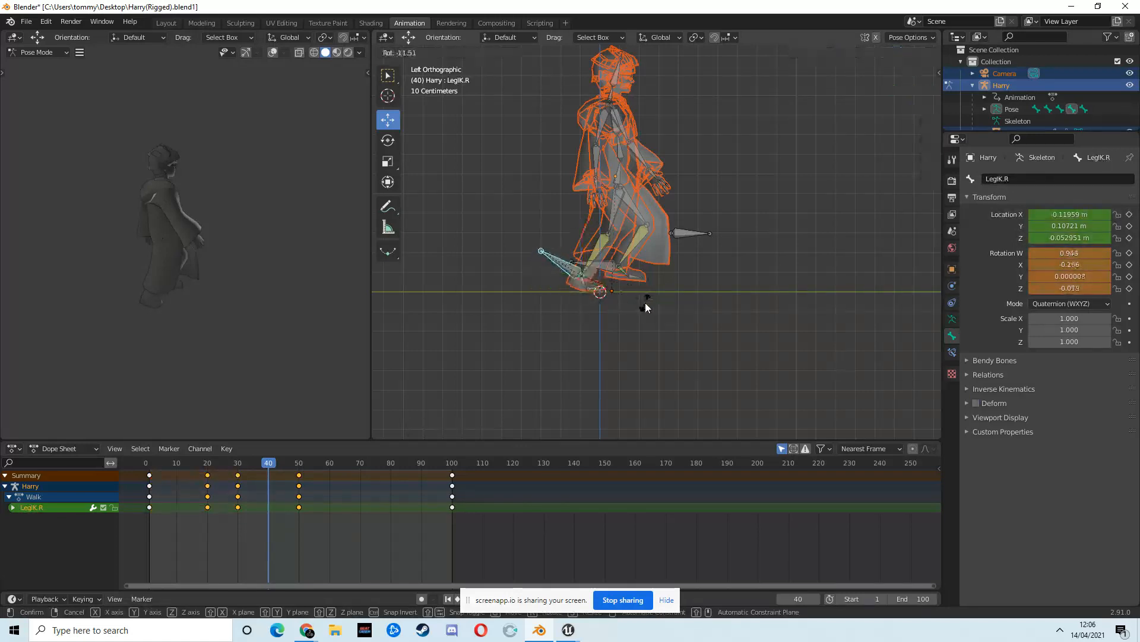
click(582, 269)
key(g)
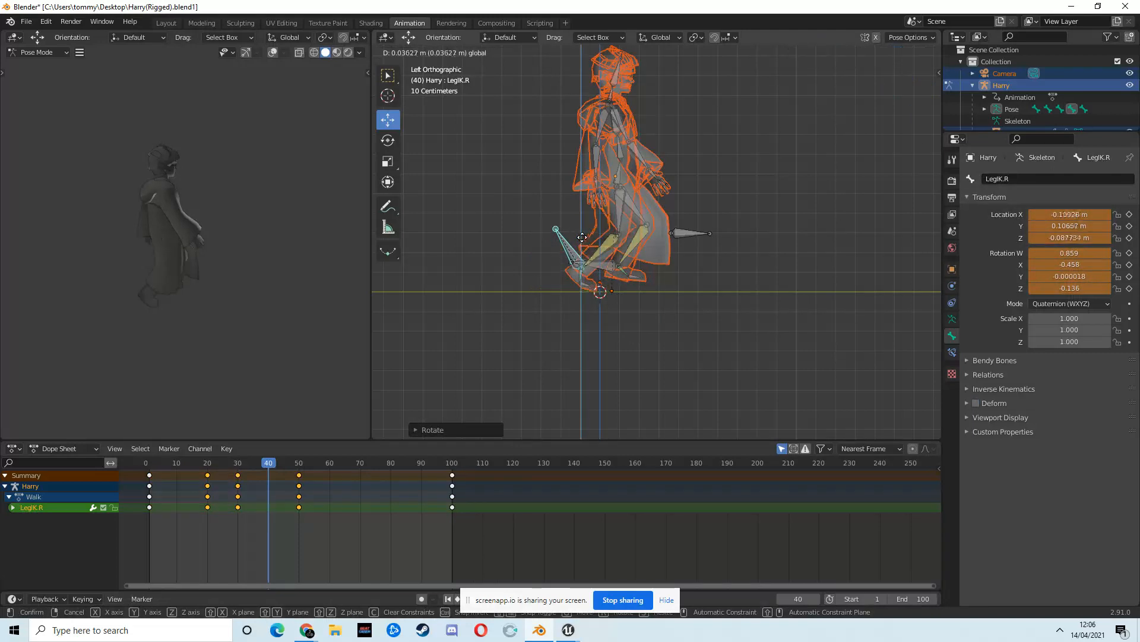
click(585, 247)
Raise the Hips bone along global Z to a local Y location of about 0.024 m
click(618, 177)
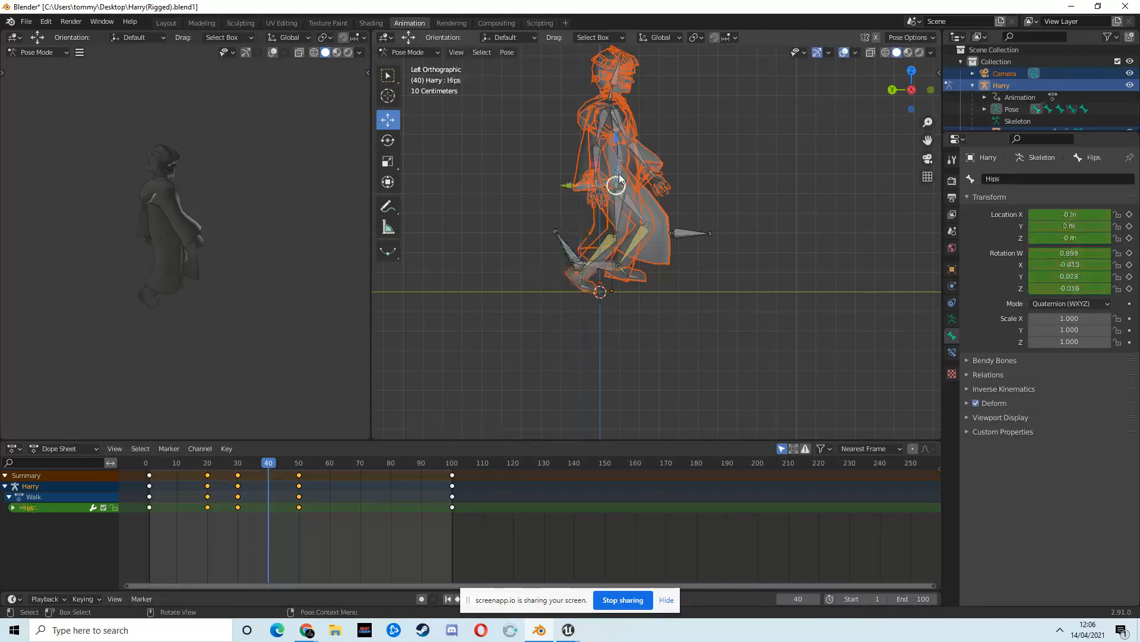
key(g)
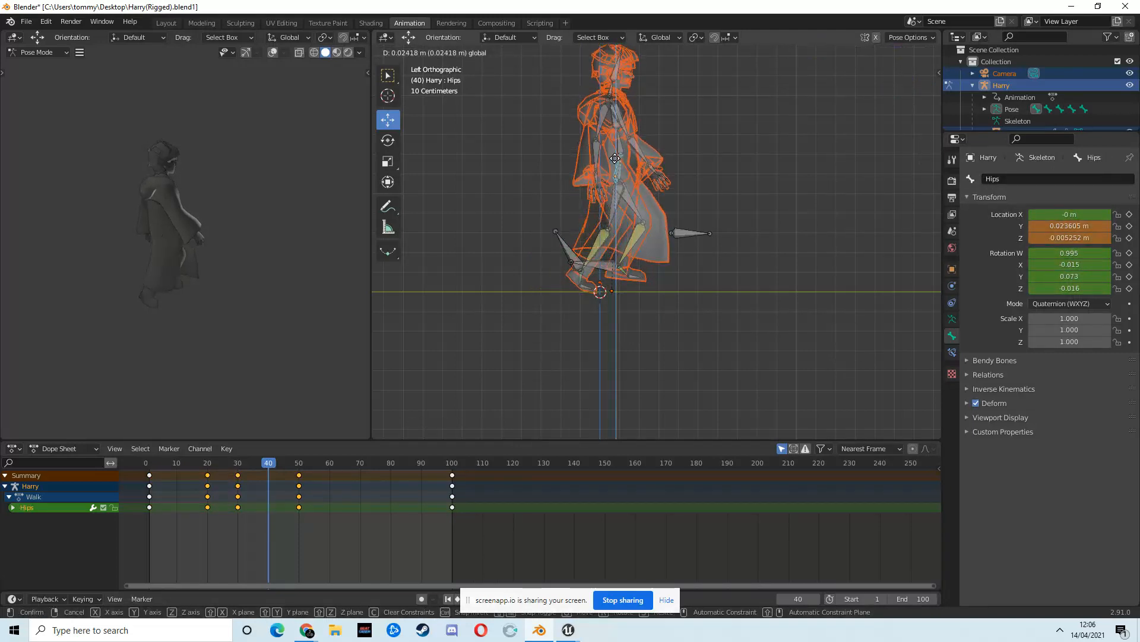
click(615, 159)
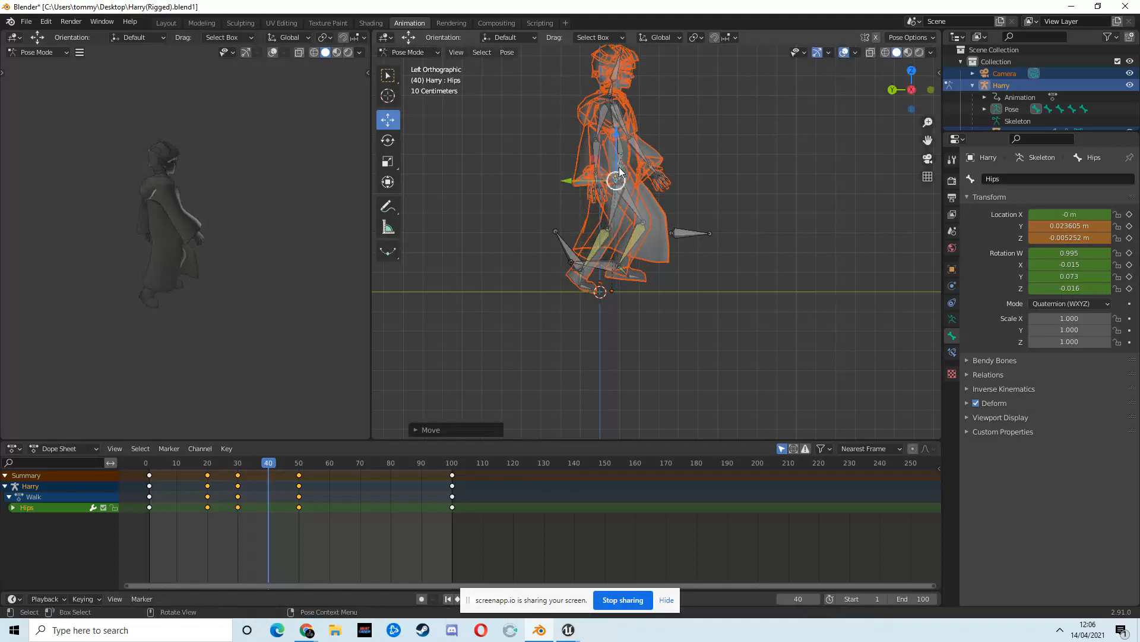
key(g)
click(617, 165)
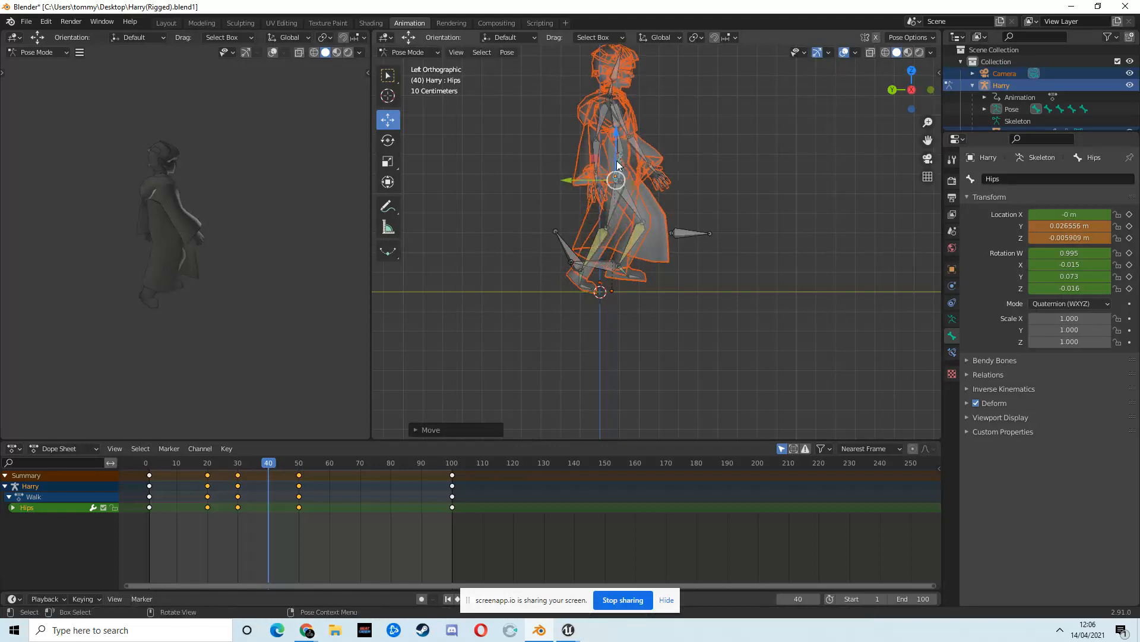
key(g)
click(617, 161)
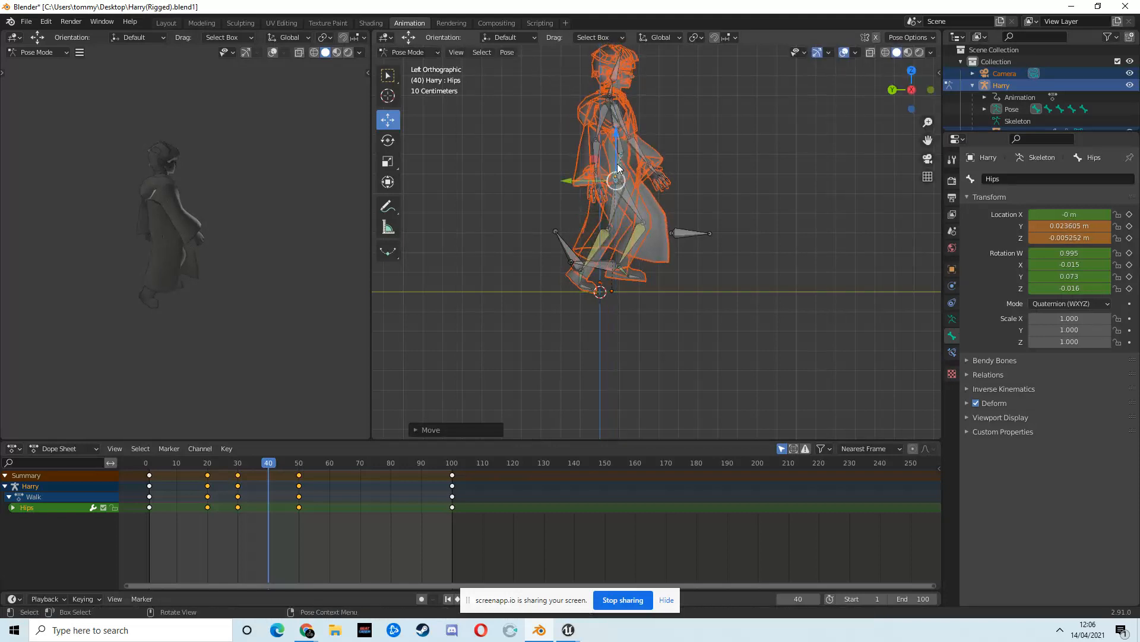
Move LegIK.L forward and upward to lift the front foot, and rotate it so the toes tilt down
click(623, 265)
key(g)
click(636, 247)
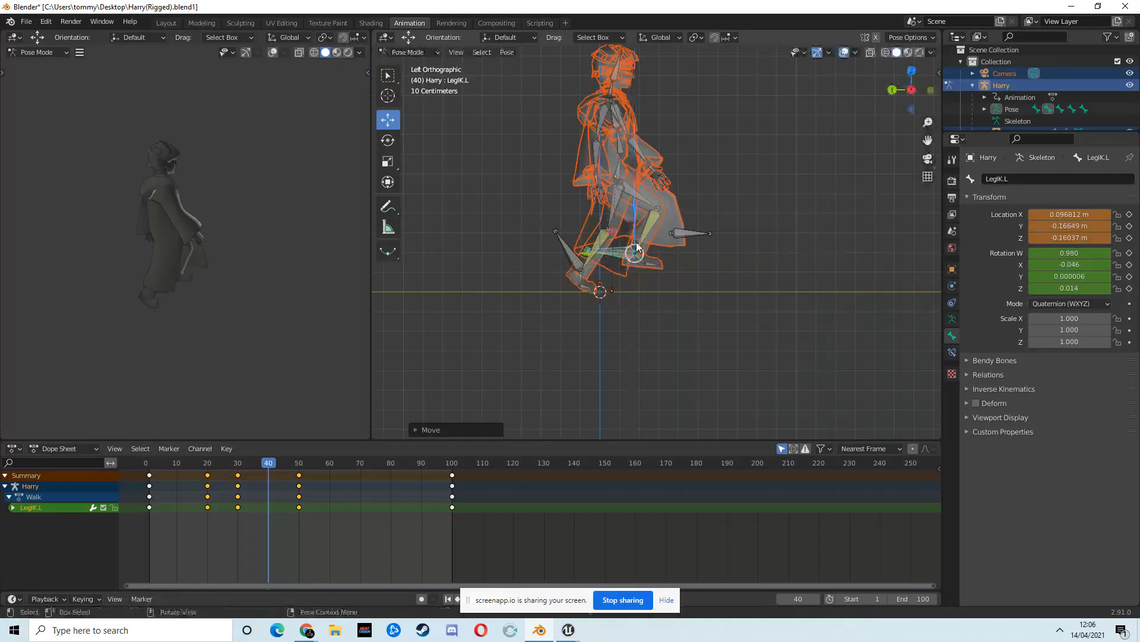
key(r)
click(662, 281)
middle_drag(661, 281, 636, 227)
Lower LegIK.L along global Z to a local Z location of about -0.125 m
key(g)
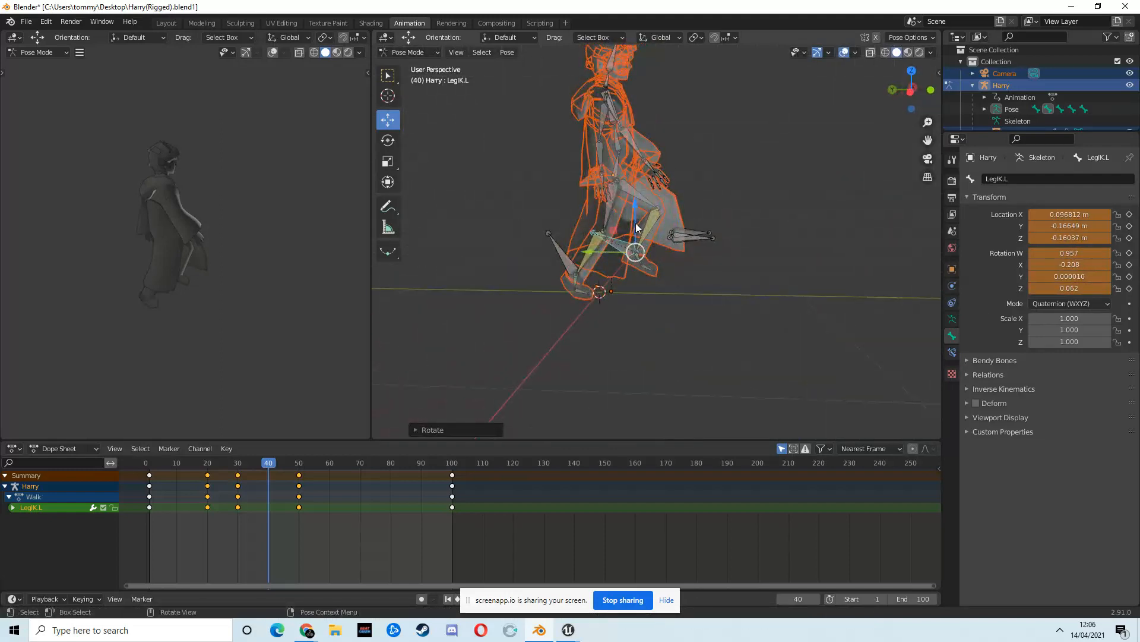
key(z)
click(637, 233)
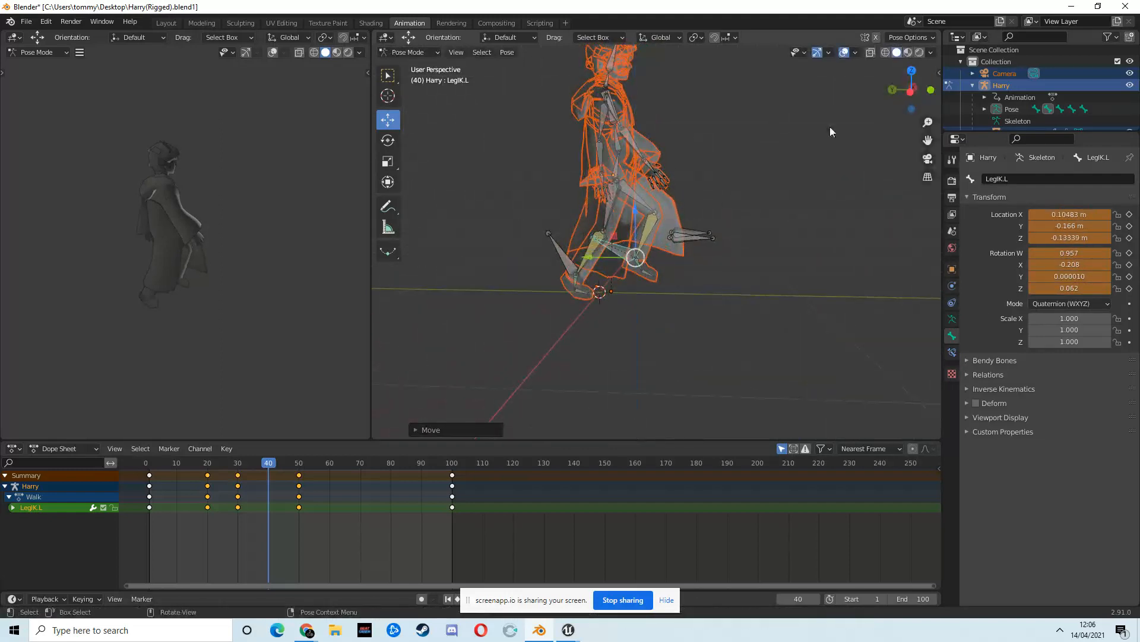
click(913, 90)
key(g)
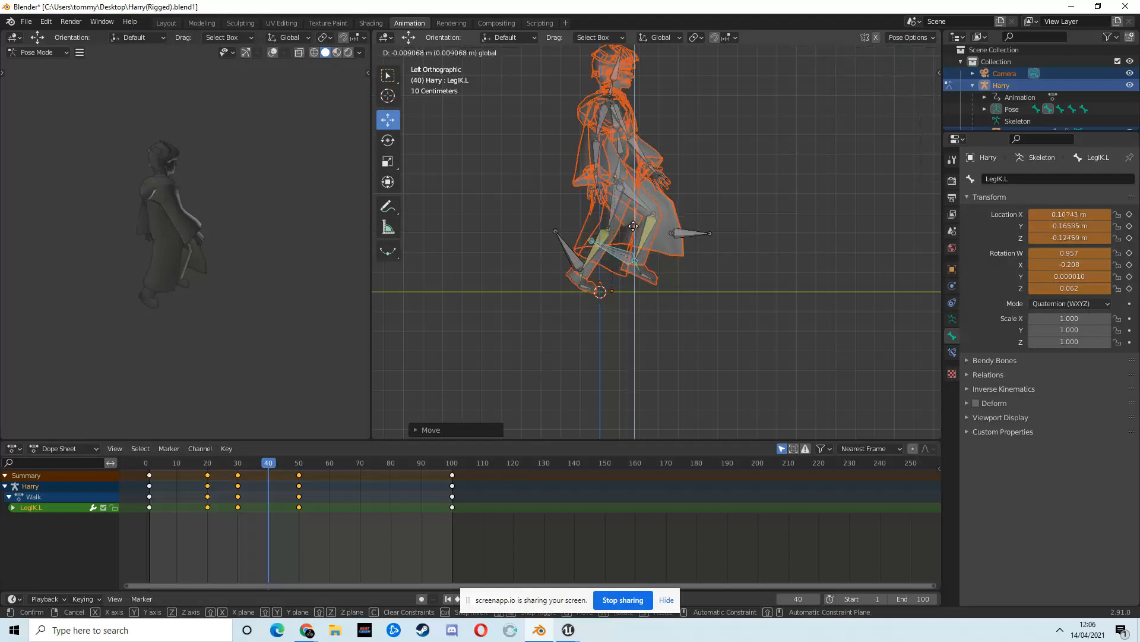
Select all bones and insert location and rotation keyframes at frame 40
scroll(690, 161, down, 2)
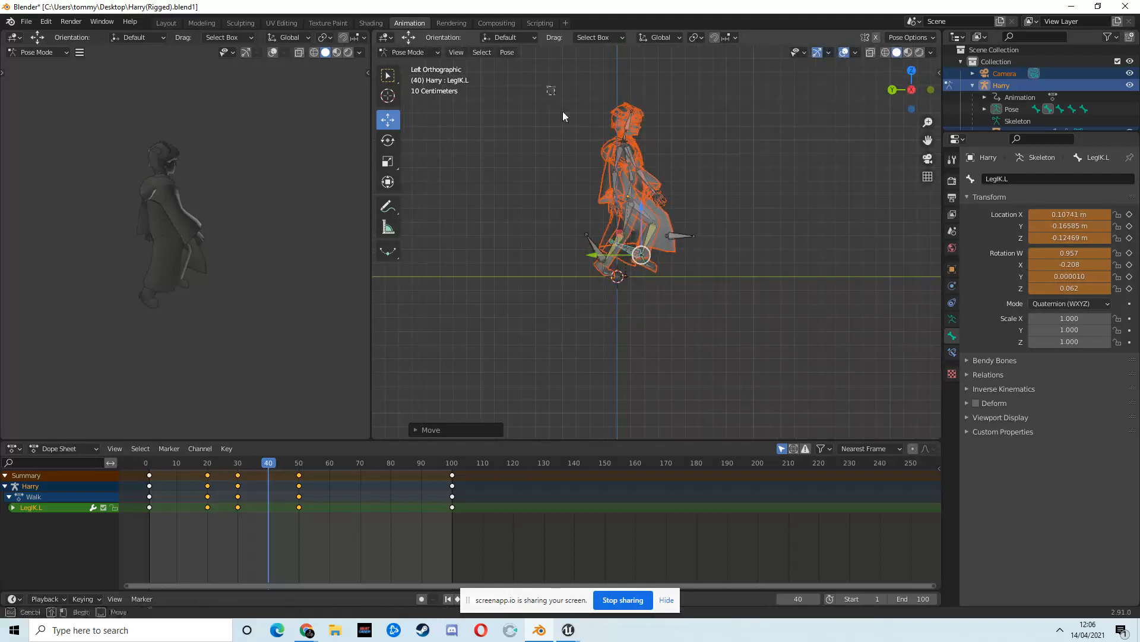
drag(548, 88, 771, 347)
key(i)
click(775, 346)
Copy the keyframes at frames 20, 30 and 40 and paste them starting at frame 60
drag(271, 464, 299, 498)
drag(192, 484, 278, 544)
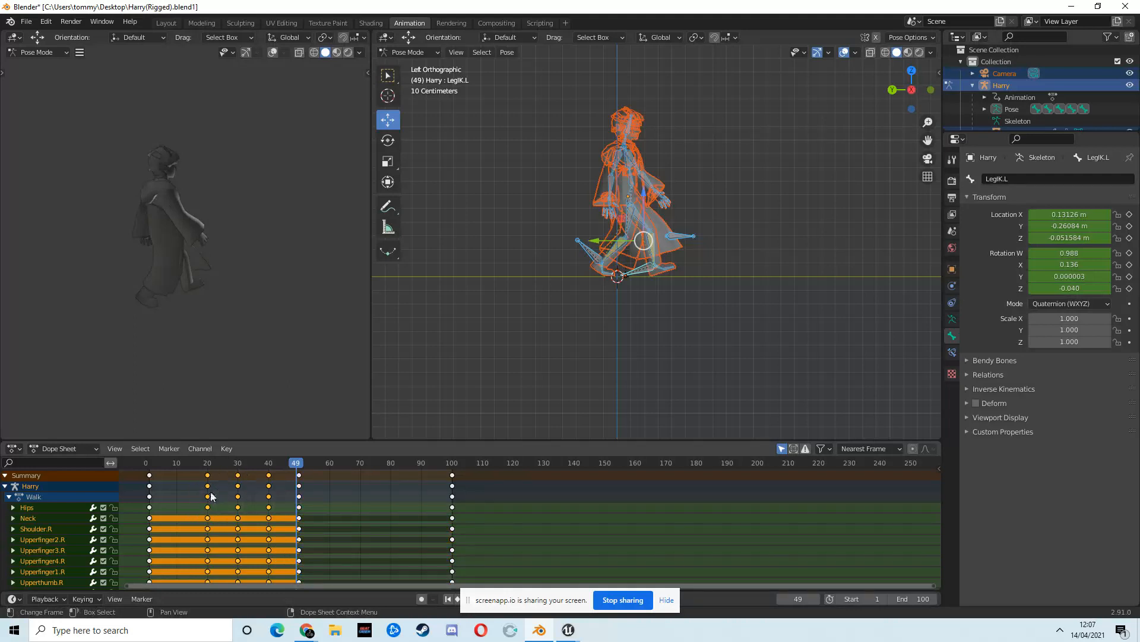
drag(189, 496, 282, 541)
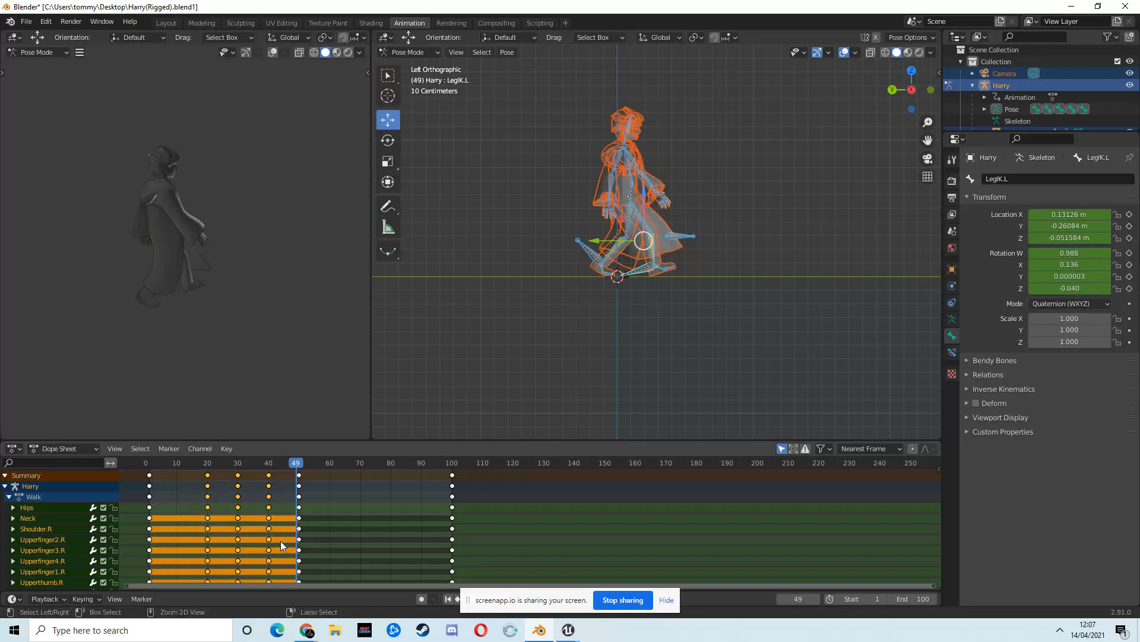
drag(296, 463, 330, 471)
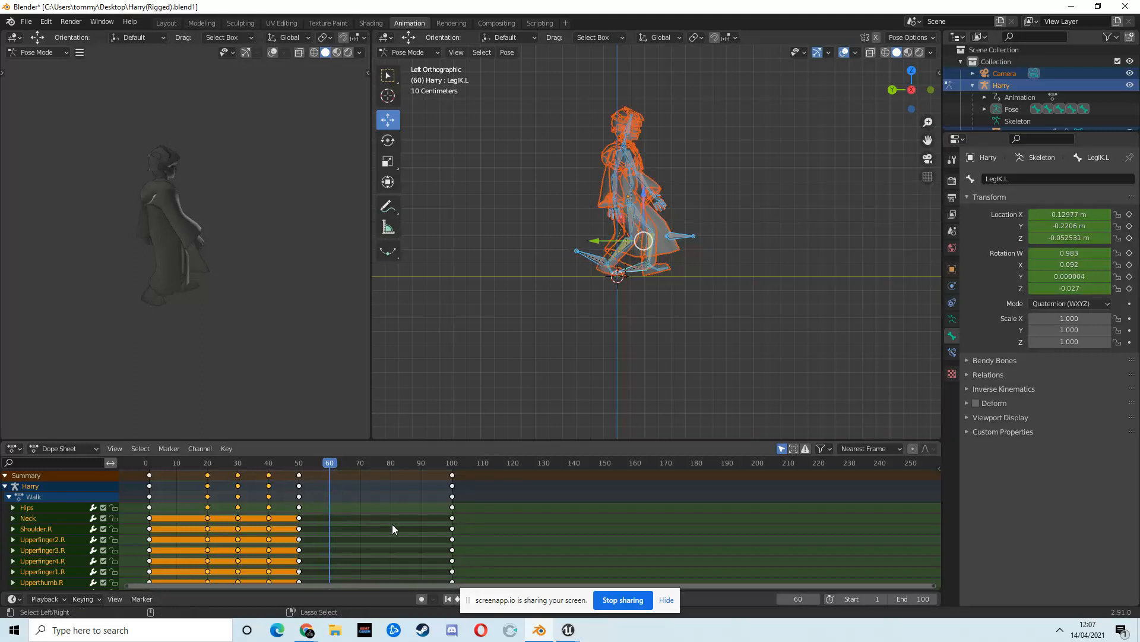
key(ctrl+v)
Shift all keyframes after the first one earlier so they fall every 10 frames from 10 to 80
click(357, 463)
drag(365, 468, 437, 538)
click(421, 475)
key(g)
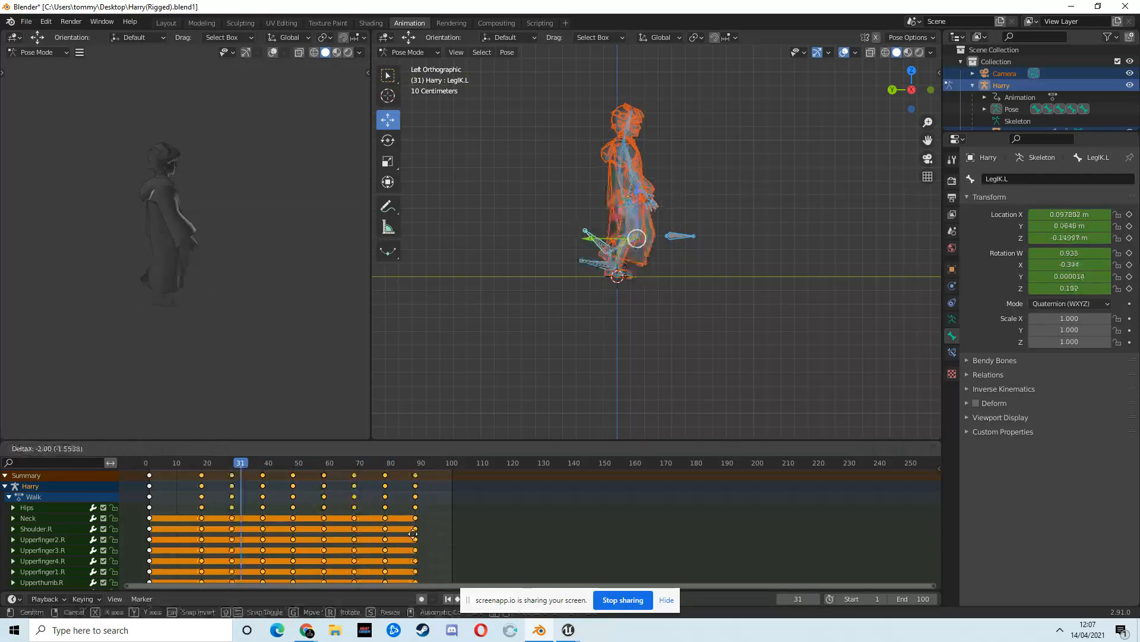
click(390, 535)
Go to the last keyframe and set the animation's end frame to 80
click(234, 469)
drag(234, 469, 390, 467)
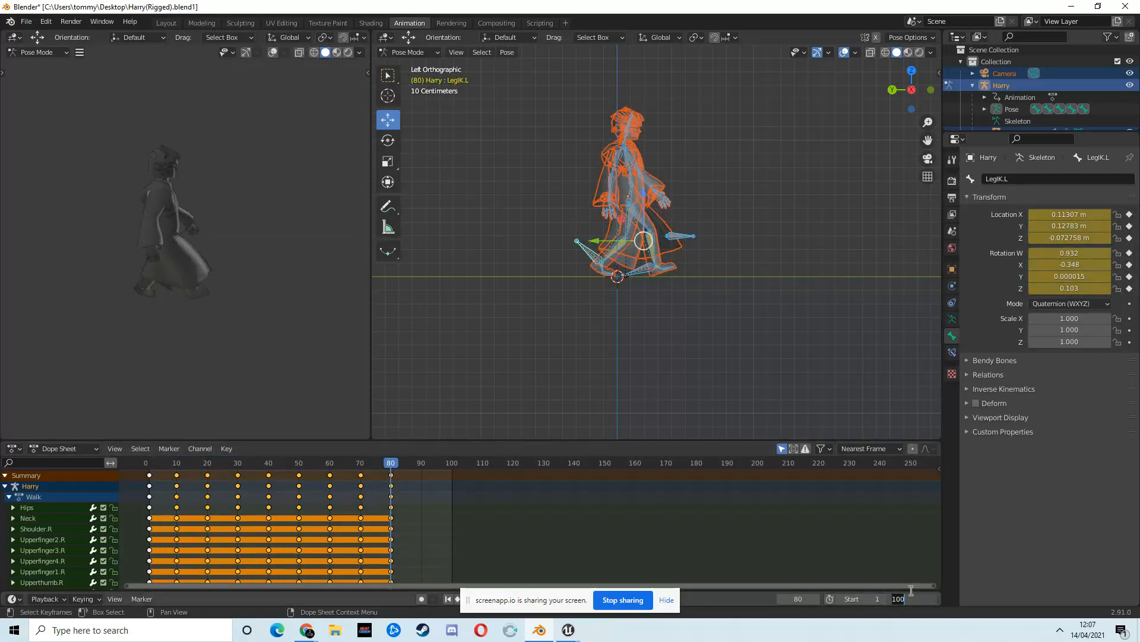
key(Return)
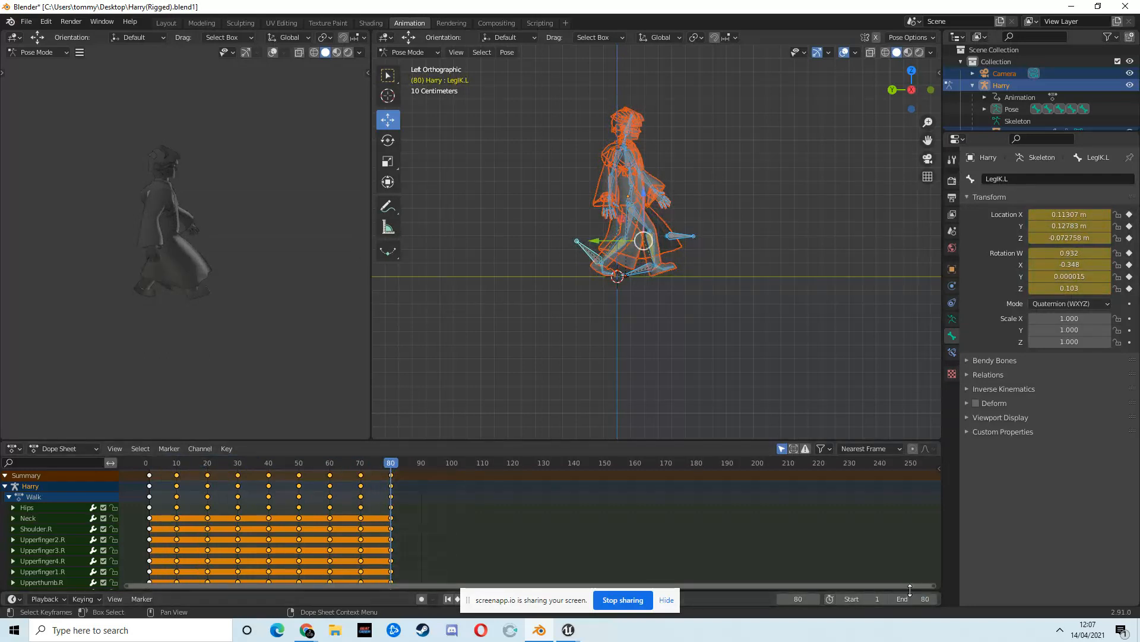
Hide the screen-sharing notification and play the walk cycle to judge its speed
click(666, 601)
click(486, 599)
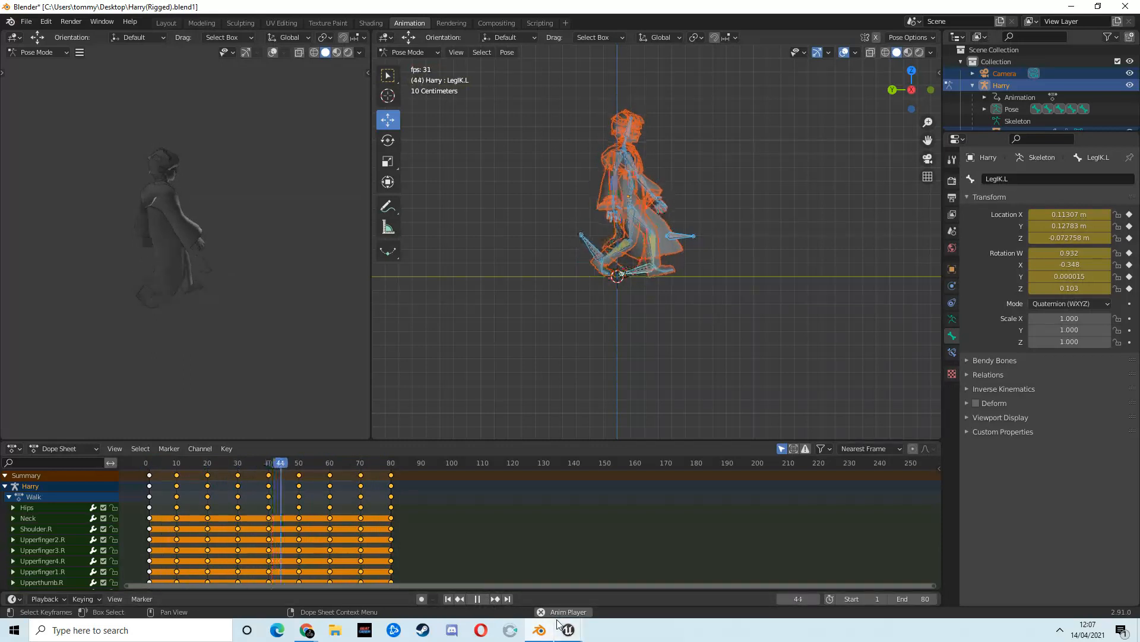
mouse_move(558, 623)
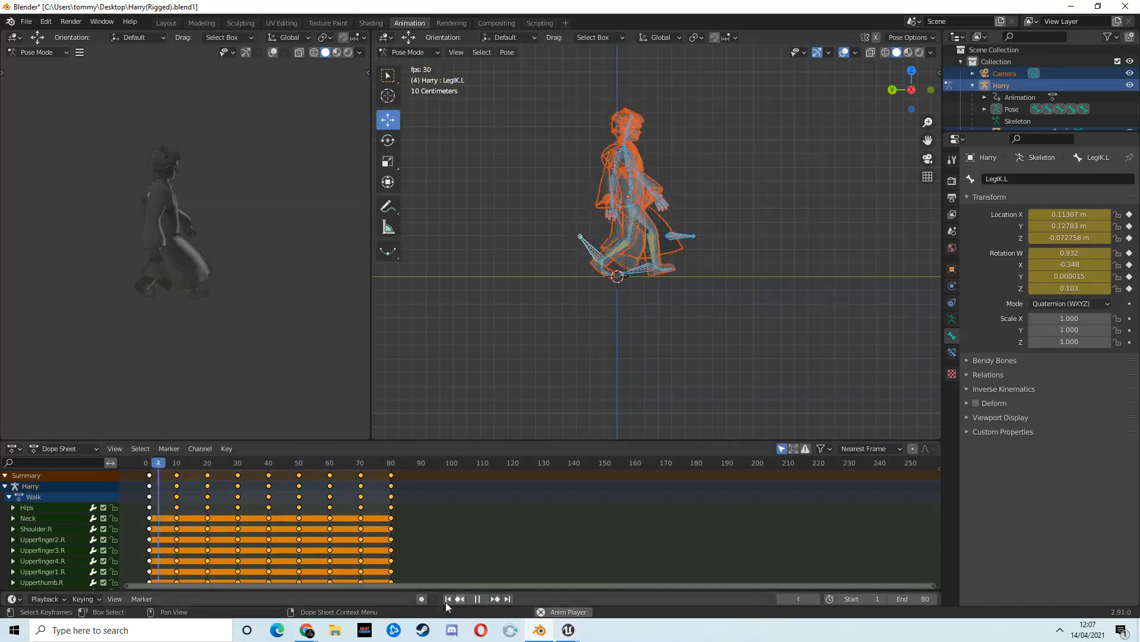
click(478, 599)
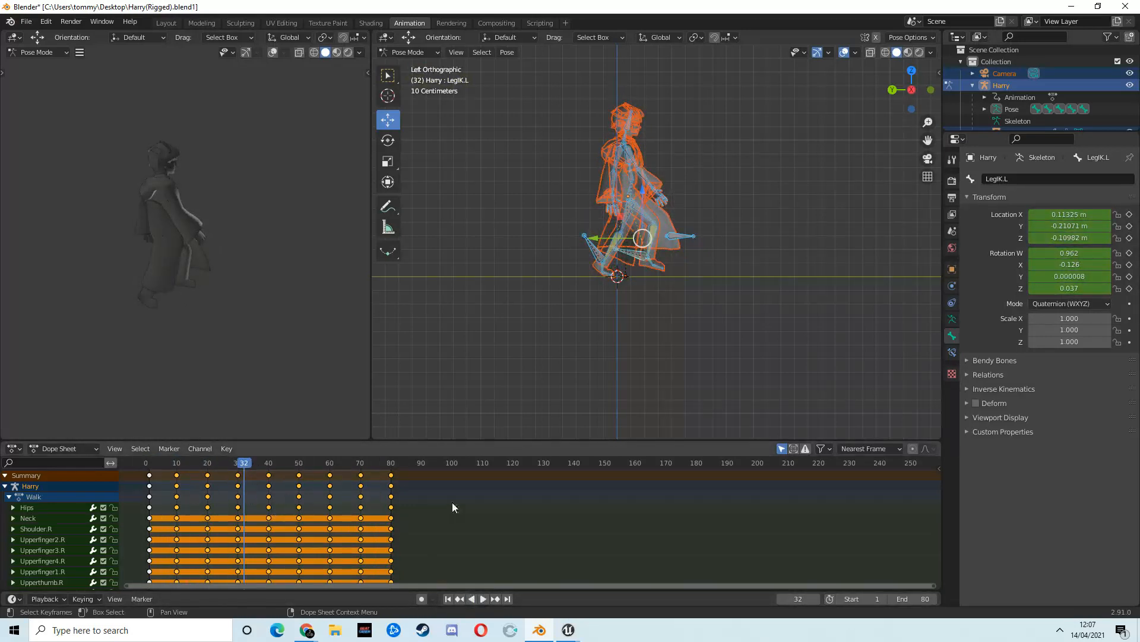
Tighten the walk timing by moving the keyframes to frames 5, 9, 15, 20, 25, 30, 35 and 40
scroll(437, 511, up, 1)
scroll(241, 497, down, 1)
mouse_move(172, 475)
mouse_down()
mouse_move(162, 475)
mouse_move(192, 480)
mouse_up()
key(ctrl+z)
click(172, 481)
drag(268, 478, 221, 482)
drag(330, 475, 253, 482)
drag(392, 475, 269, 477)
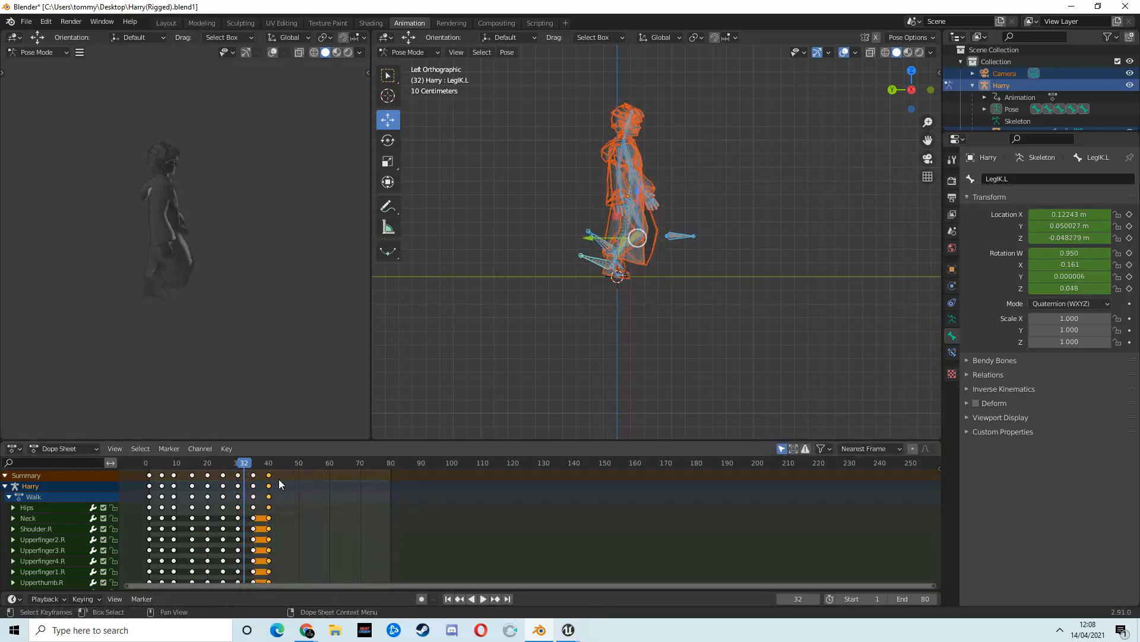
Set the animation's end frame to 40
click(952, 201)
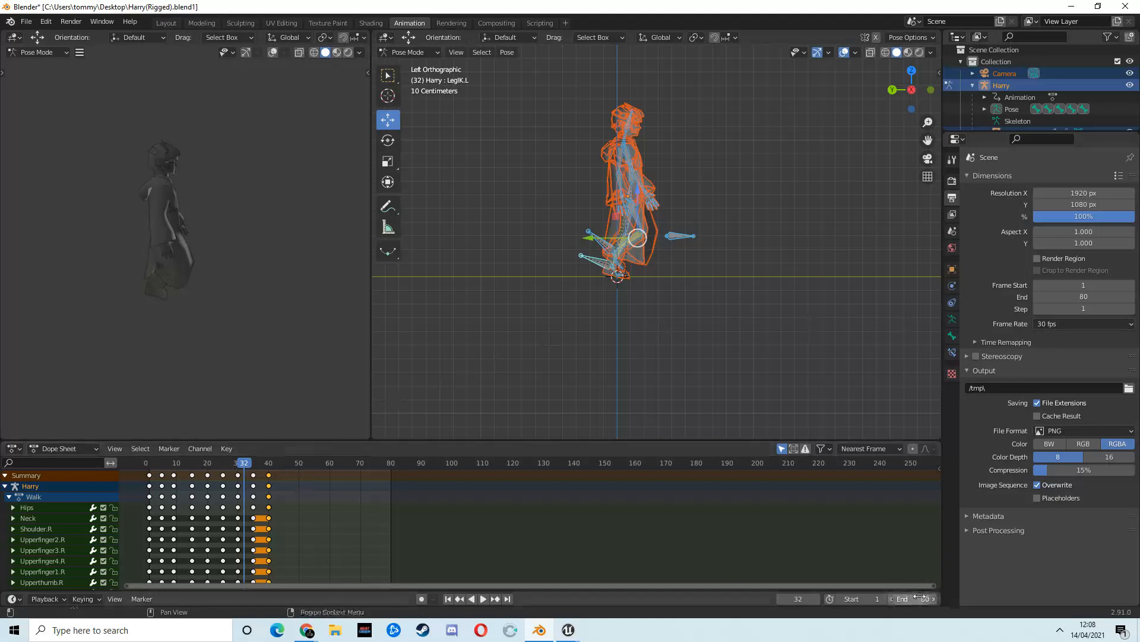
text(40)
key(Return)
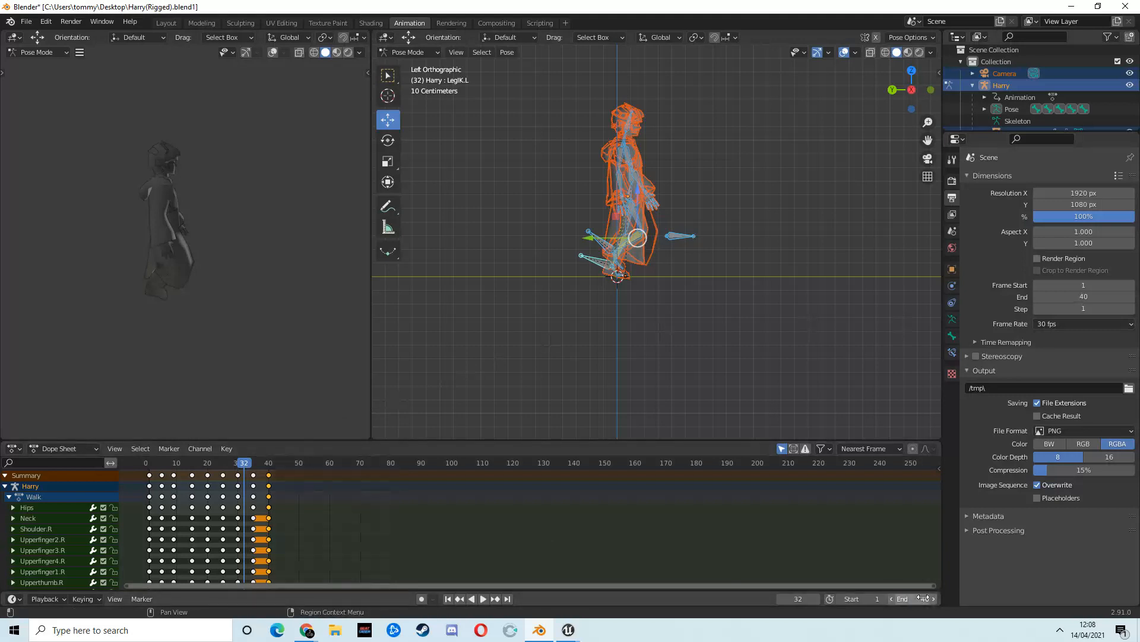
Move the keyframes at frame 9 to frame 10
click(173, 475)
key(g)
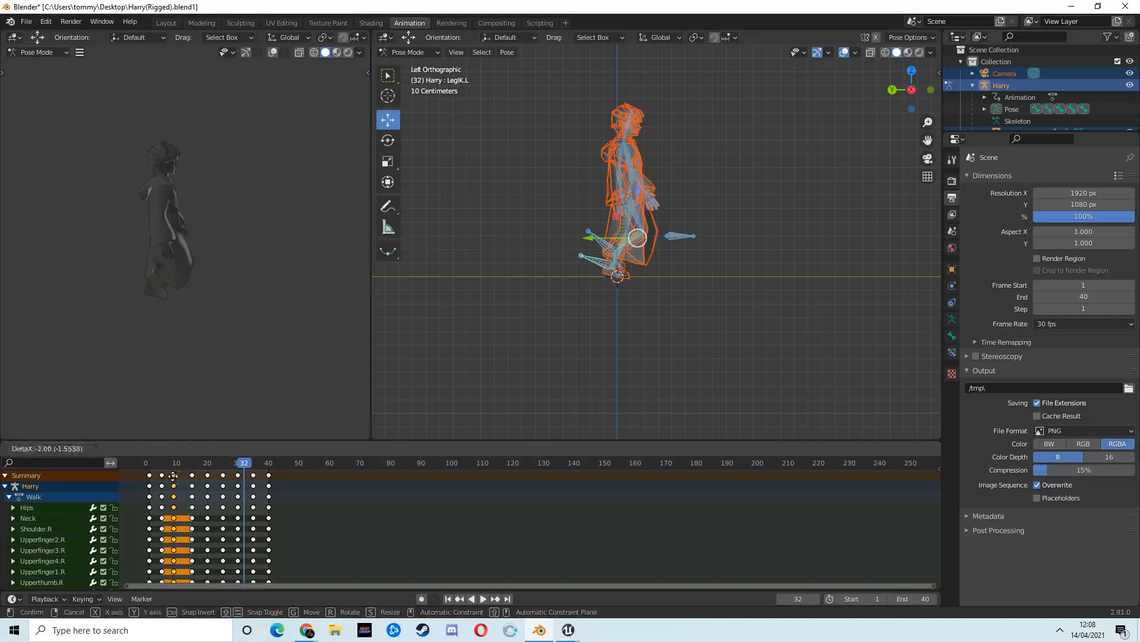
drag(174, 475, 176, 475)
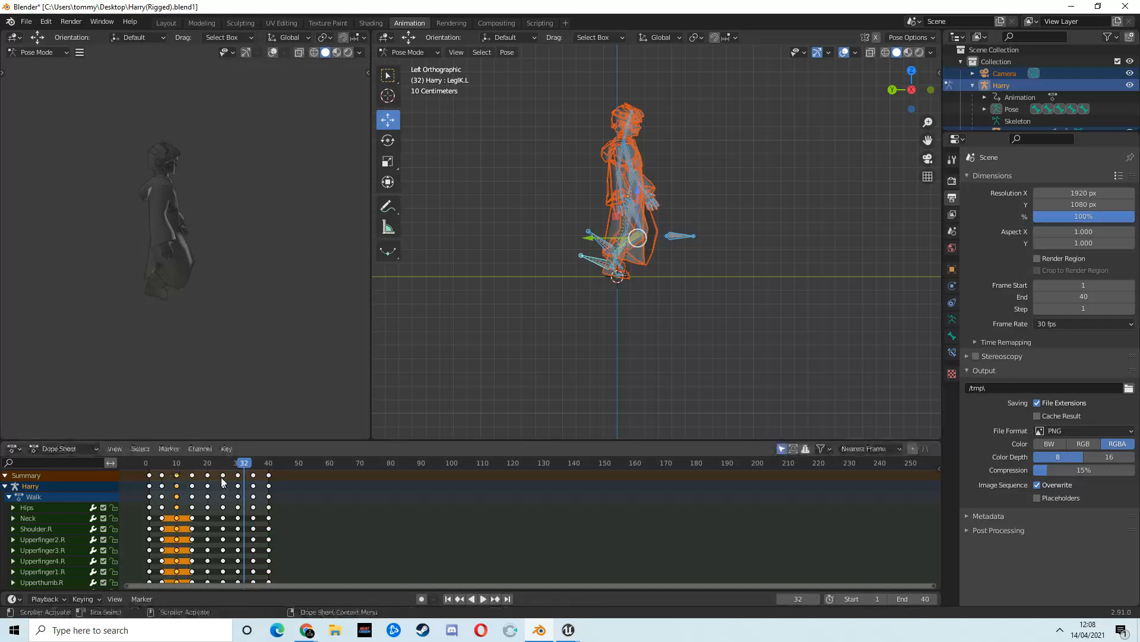
Play back the 40-frame walk and scrub through its final frames to check the loop
click(483, 598)
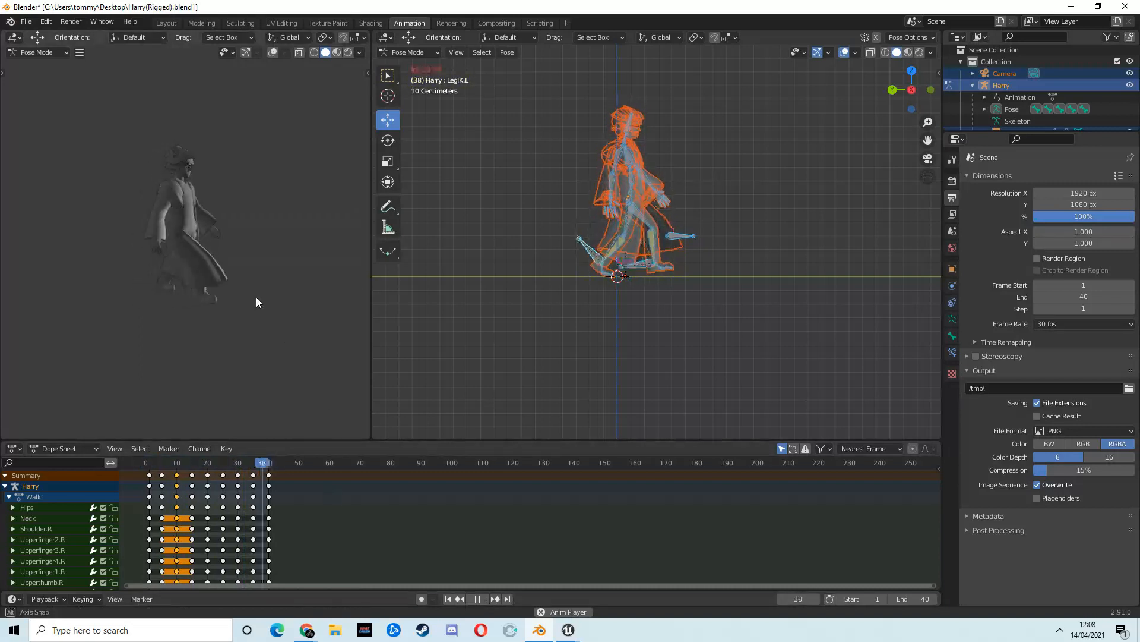
click(479, 597)
key(space)
drag(236, 469, 267, 474)
key(space)
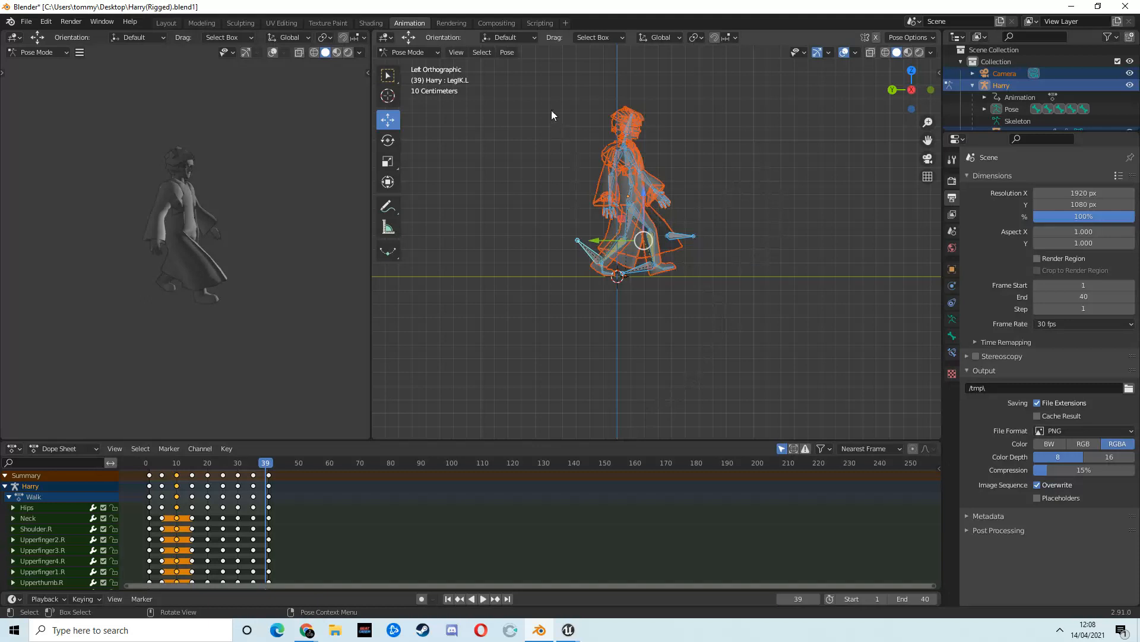
Insert keyframes for all bones at frame 39
key(a)
key(i)
click(746, 340)
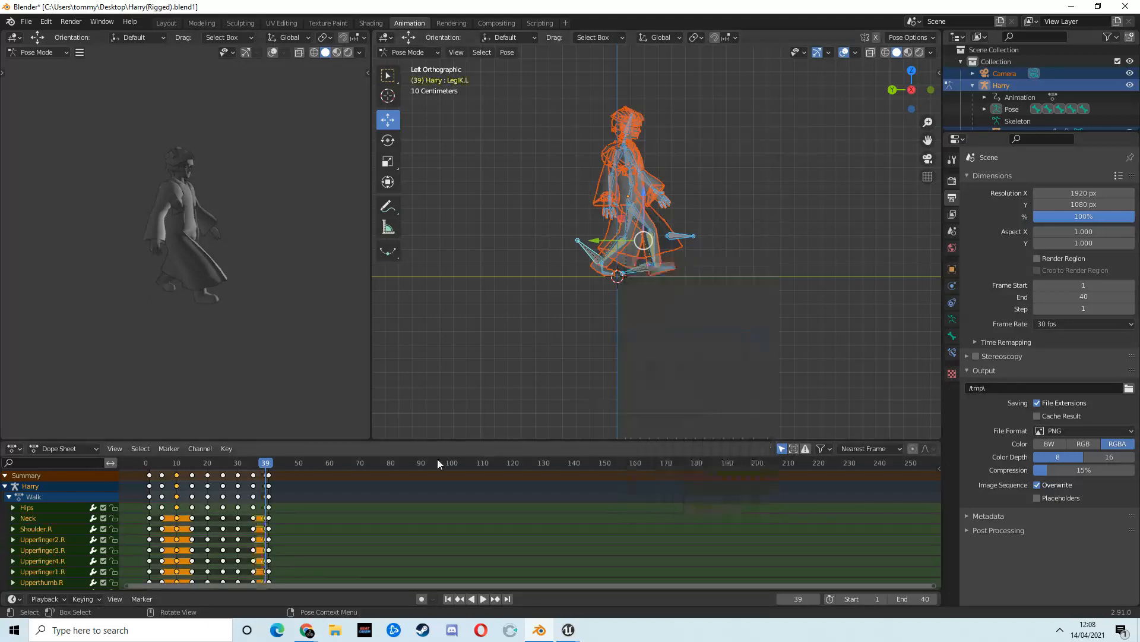
Delete the extra keyframes at frame 39, keeping the final ones at frame 40
click(268, 475)
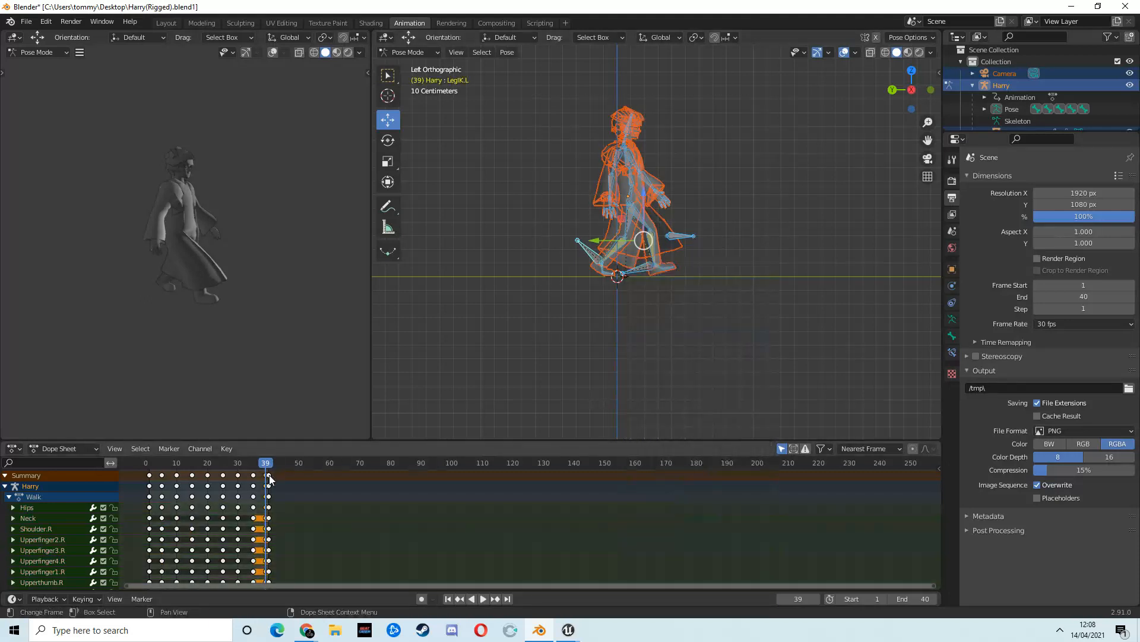
drag(267, 468, 268, 477)
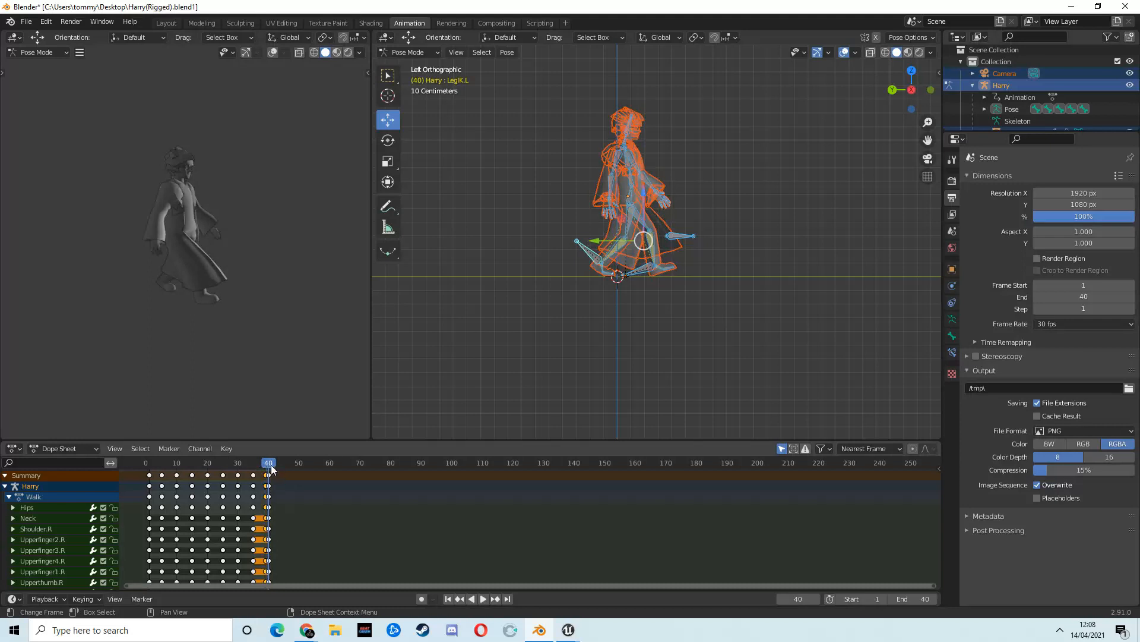
key(Delete)
right_click(283, 482)
click(267, 480)
Play the shortened walk cycle and bring up the walk reference in the browser
key(space)
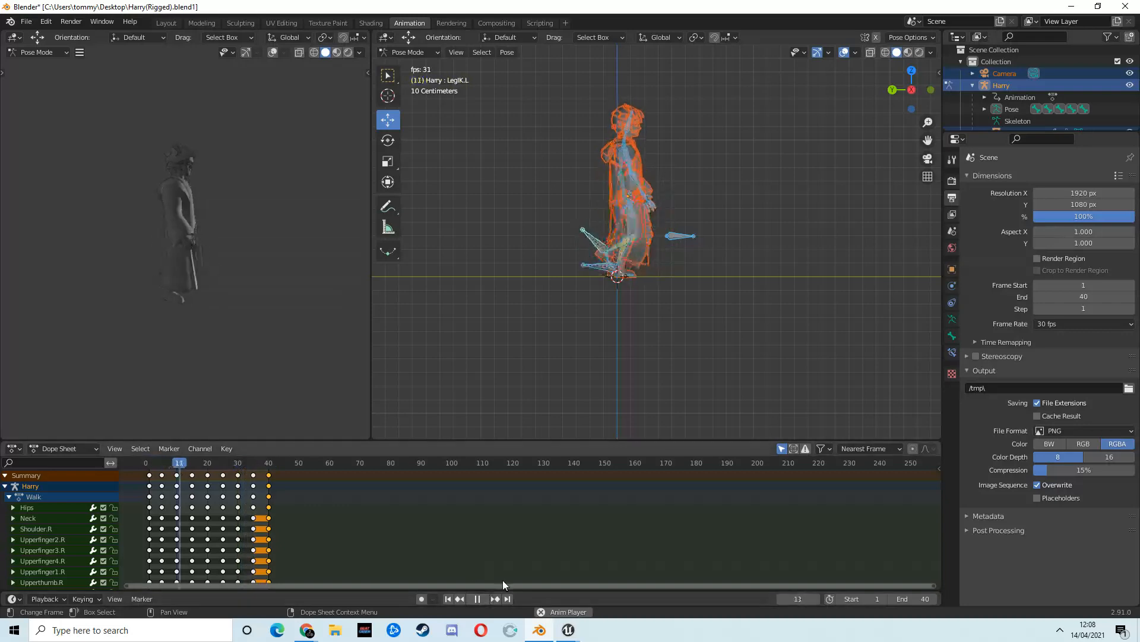
click(479, 599)
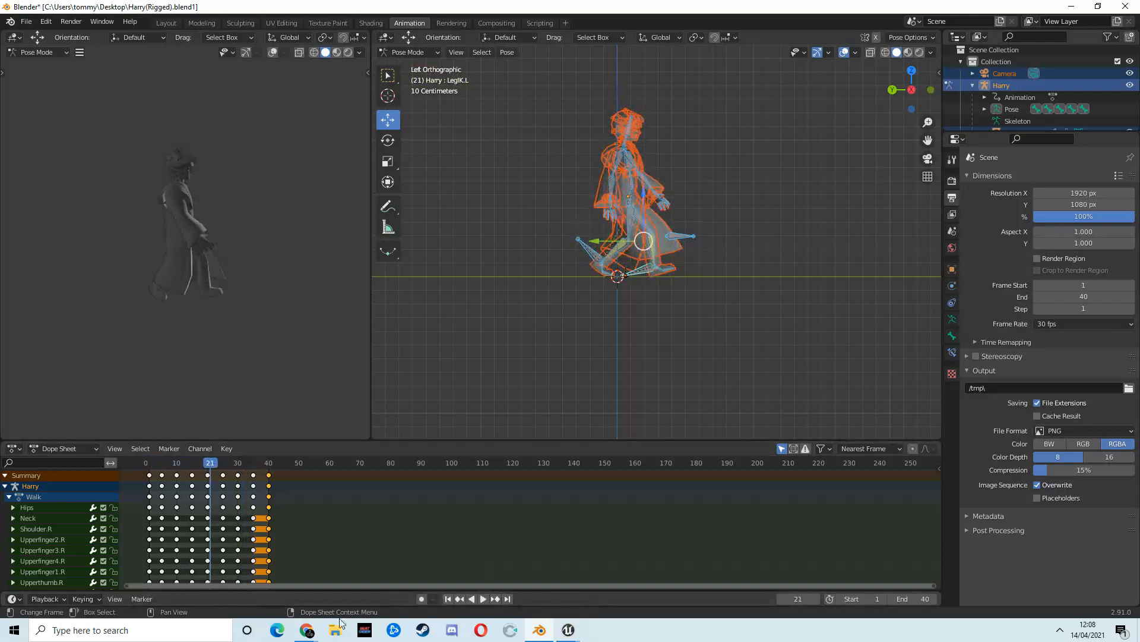
click(309, 632)
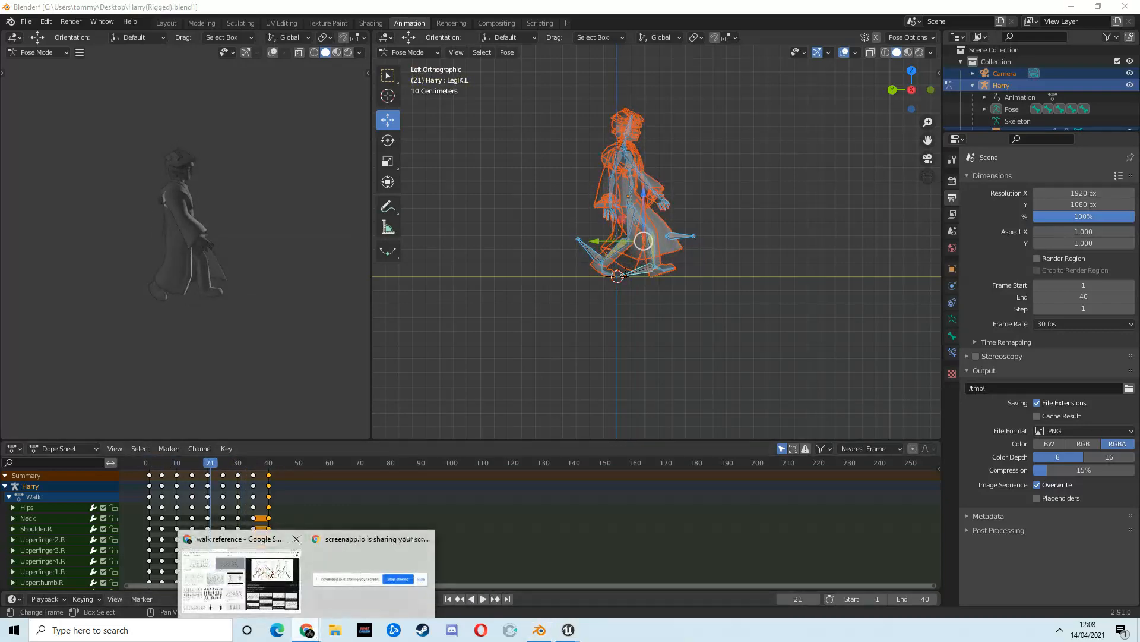